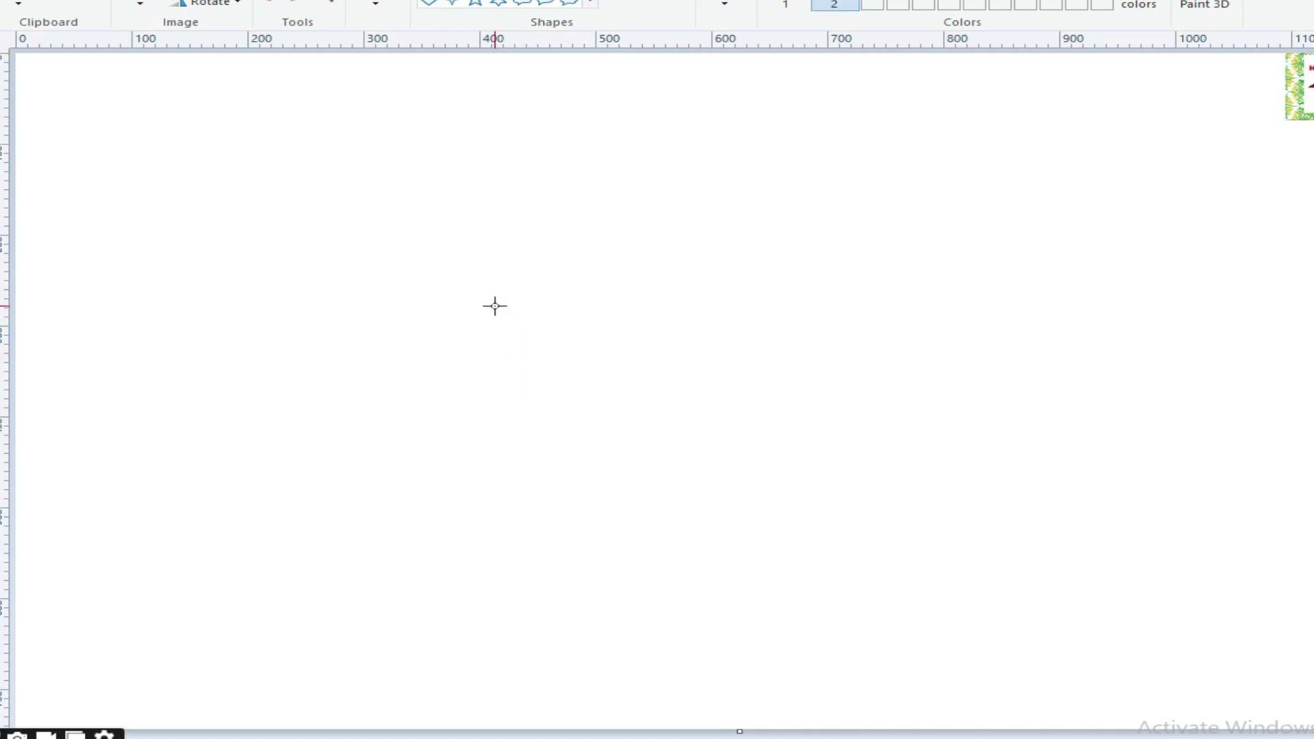
Step: Place a wide pink rectangle low in the canvas centre with a Solid color fill
drag(495, 306, 1010, 484)
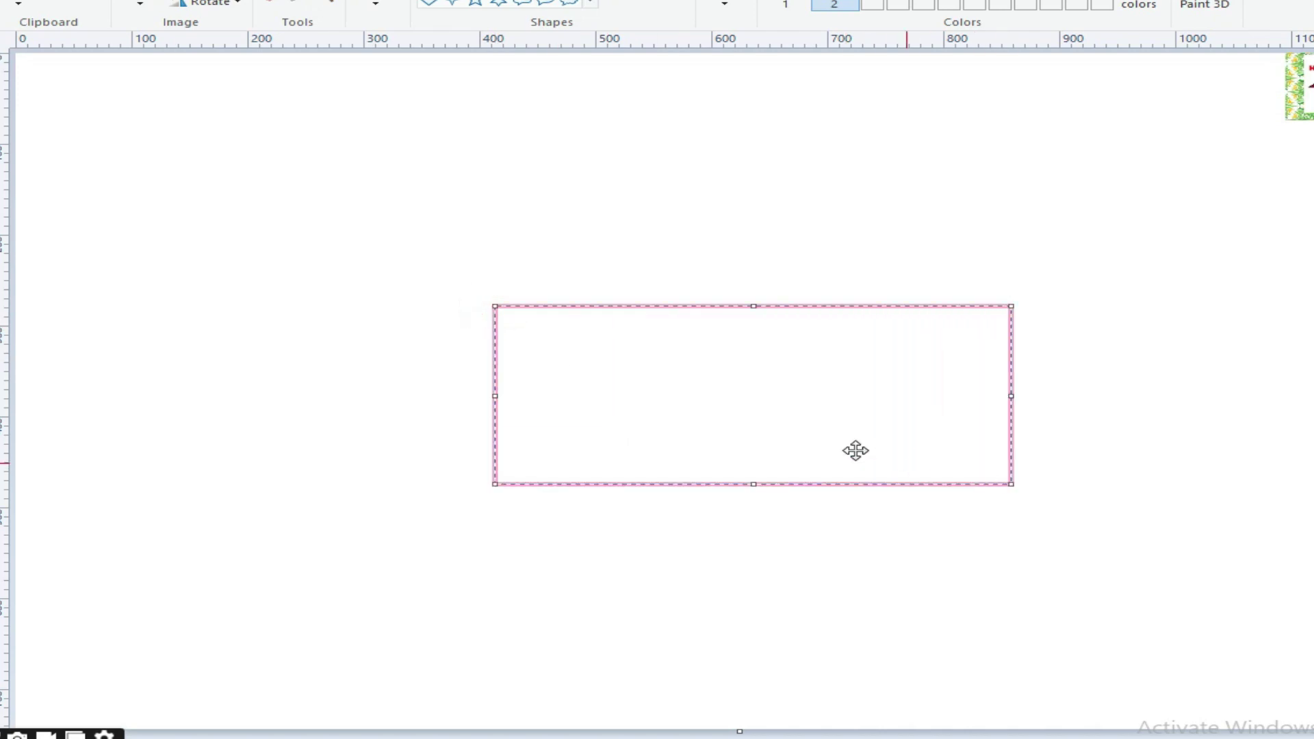
drag(668, 389, 589, 487)
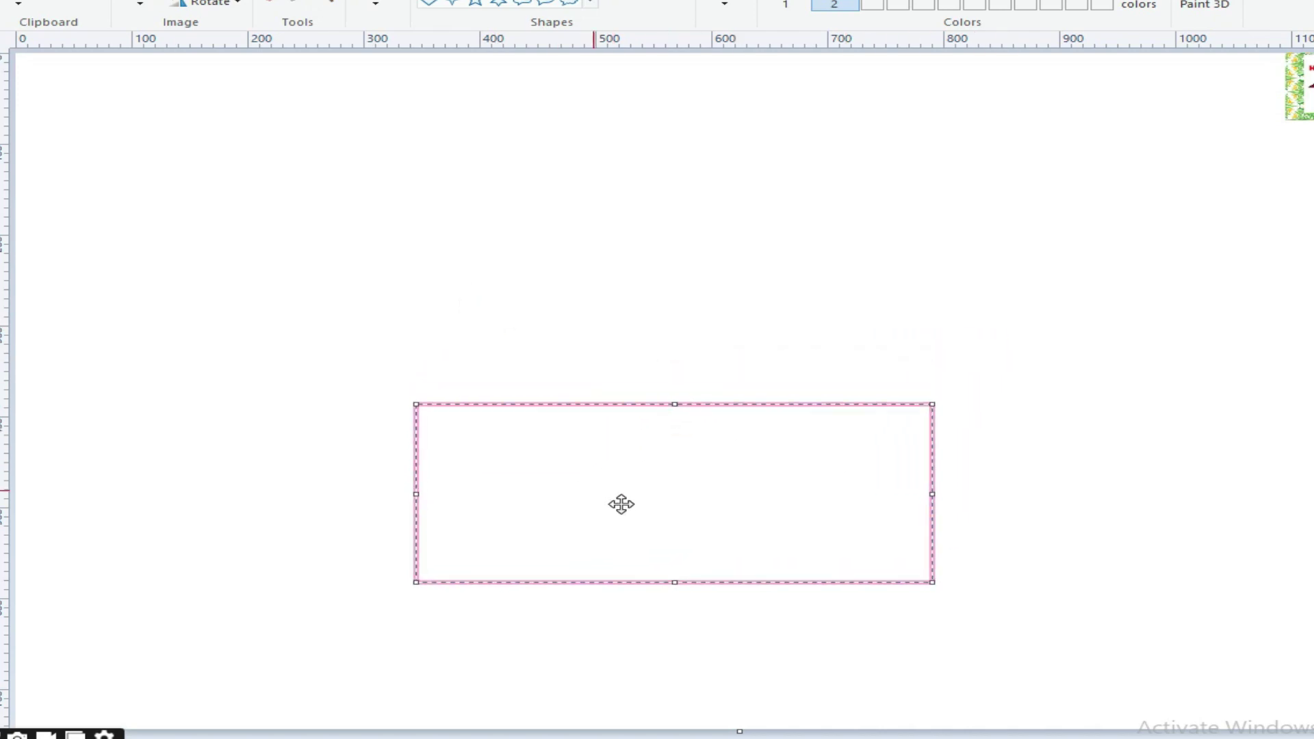
drag(932, 582, 953, 589)
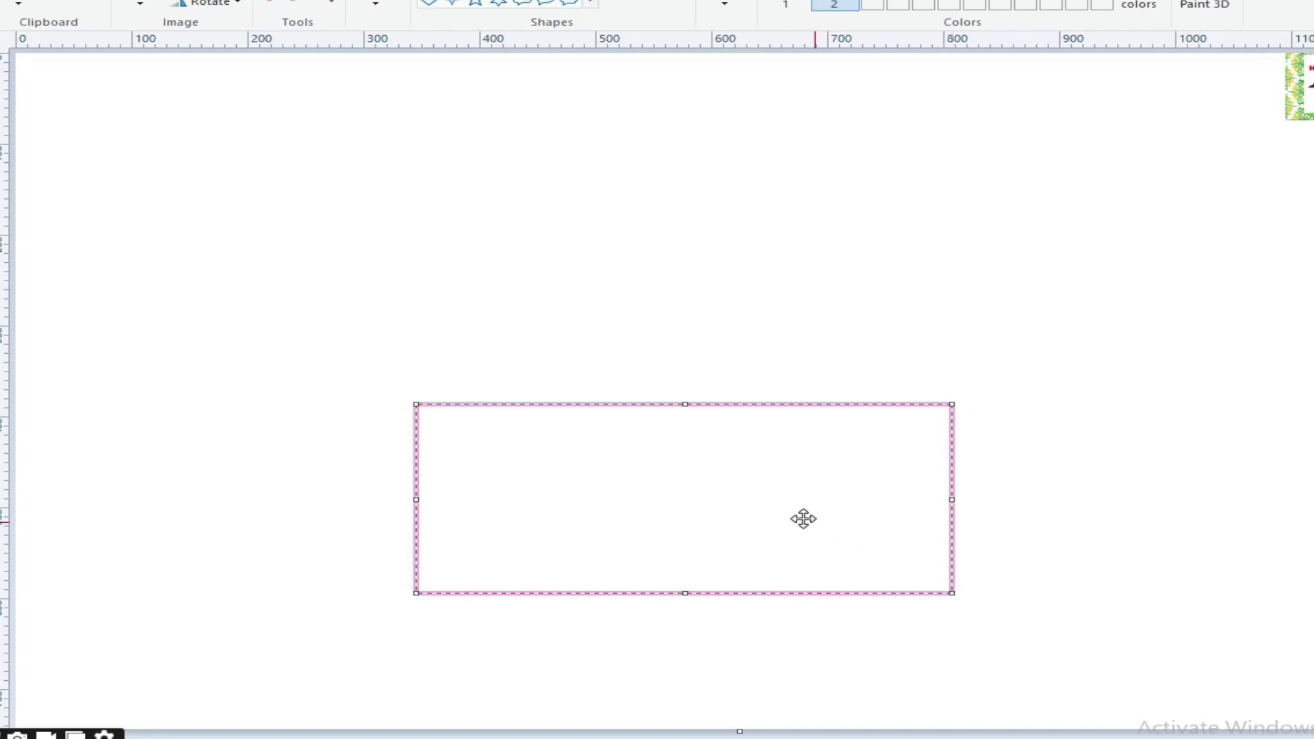
drag(759, 512, 763, 502)
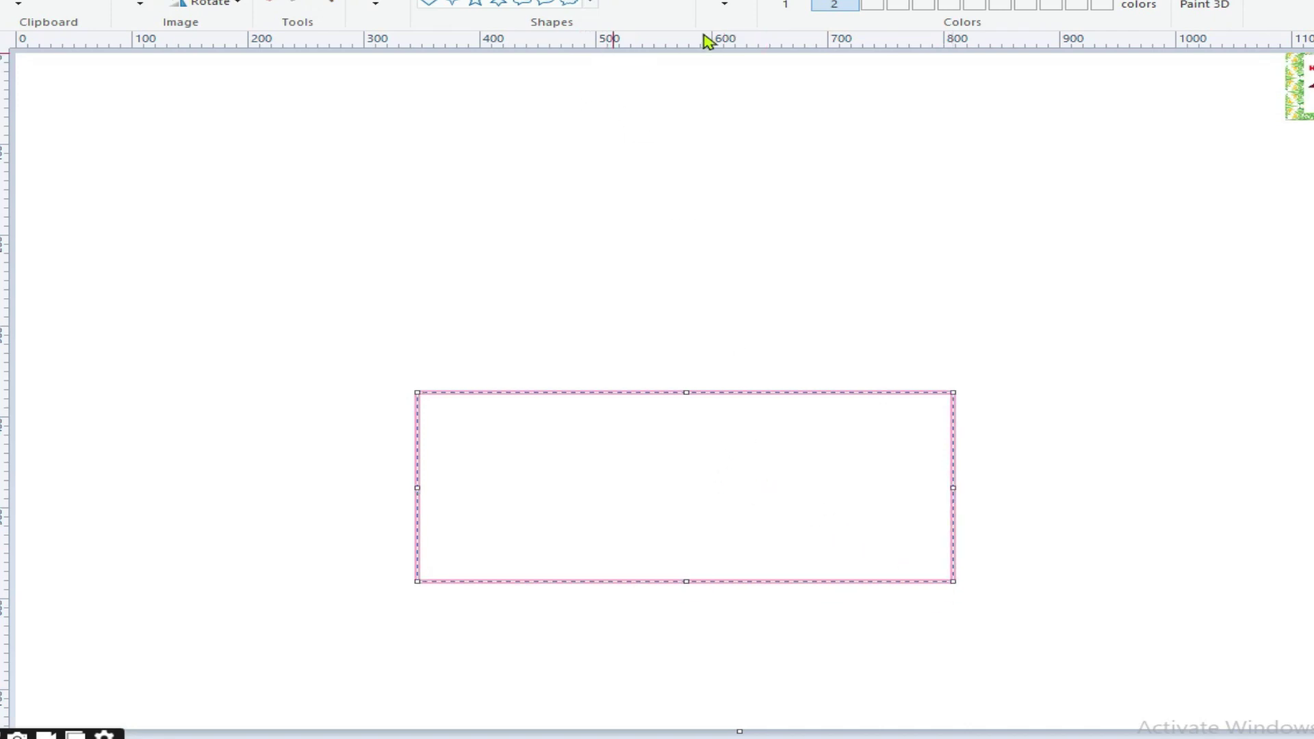
click(708, 3)
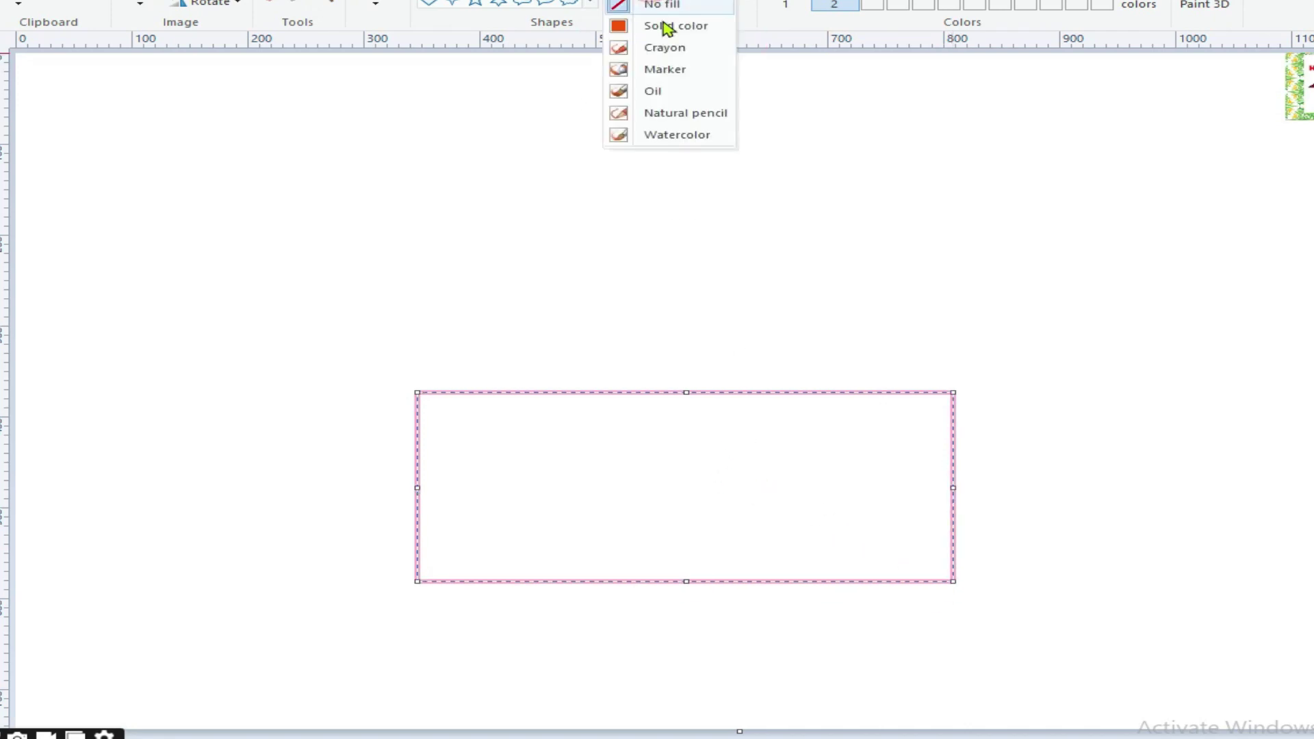
click(665, 26)
click(809, 313)
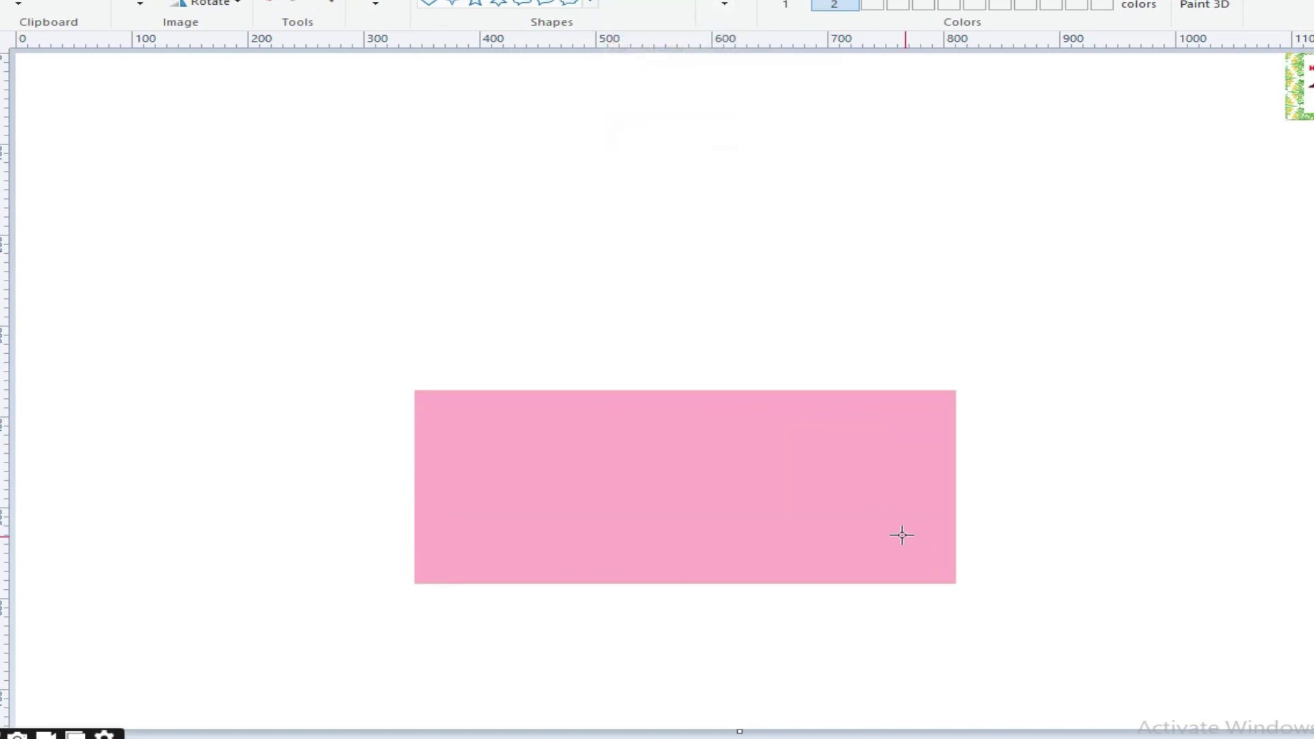
Step: Fill the pink rectangle with blue
click(884, 519)
click(651, 432)
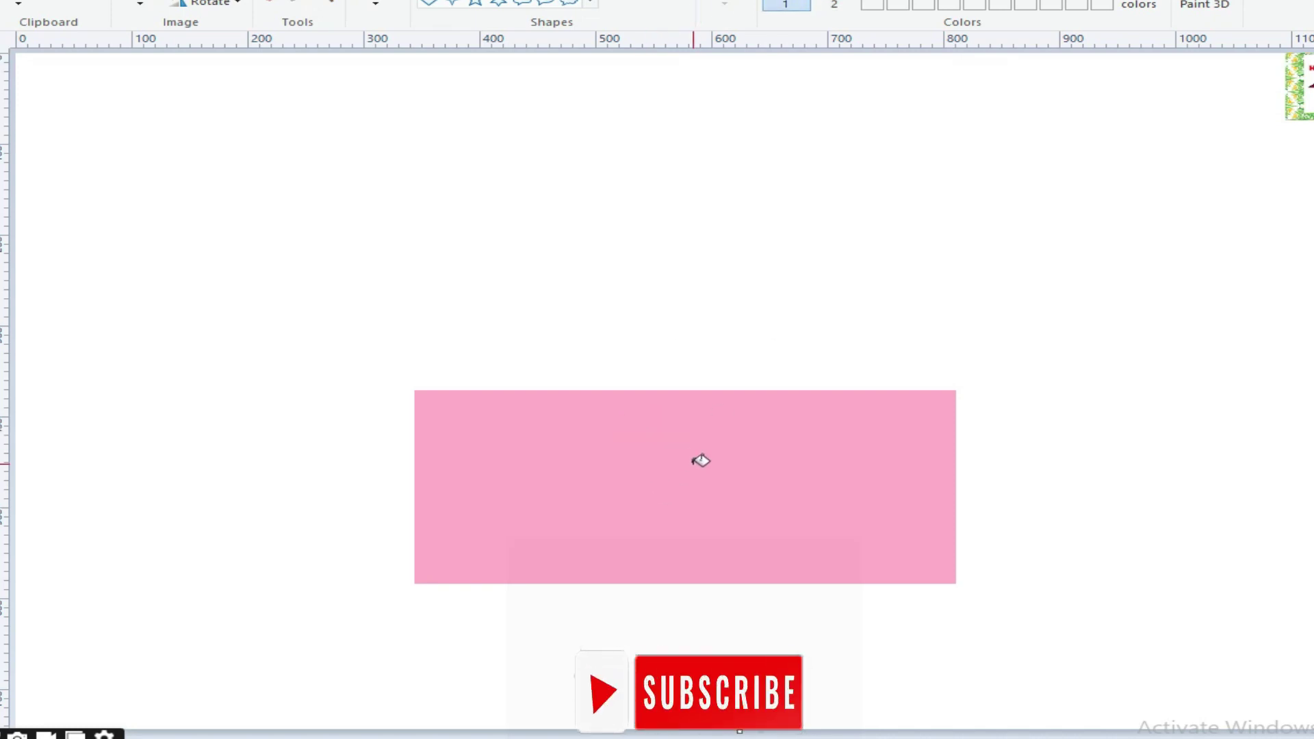
click(713, 455)
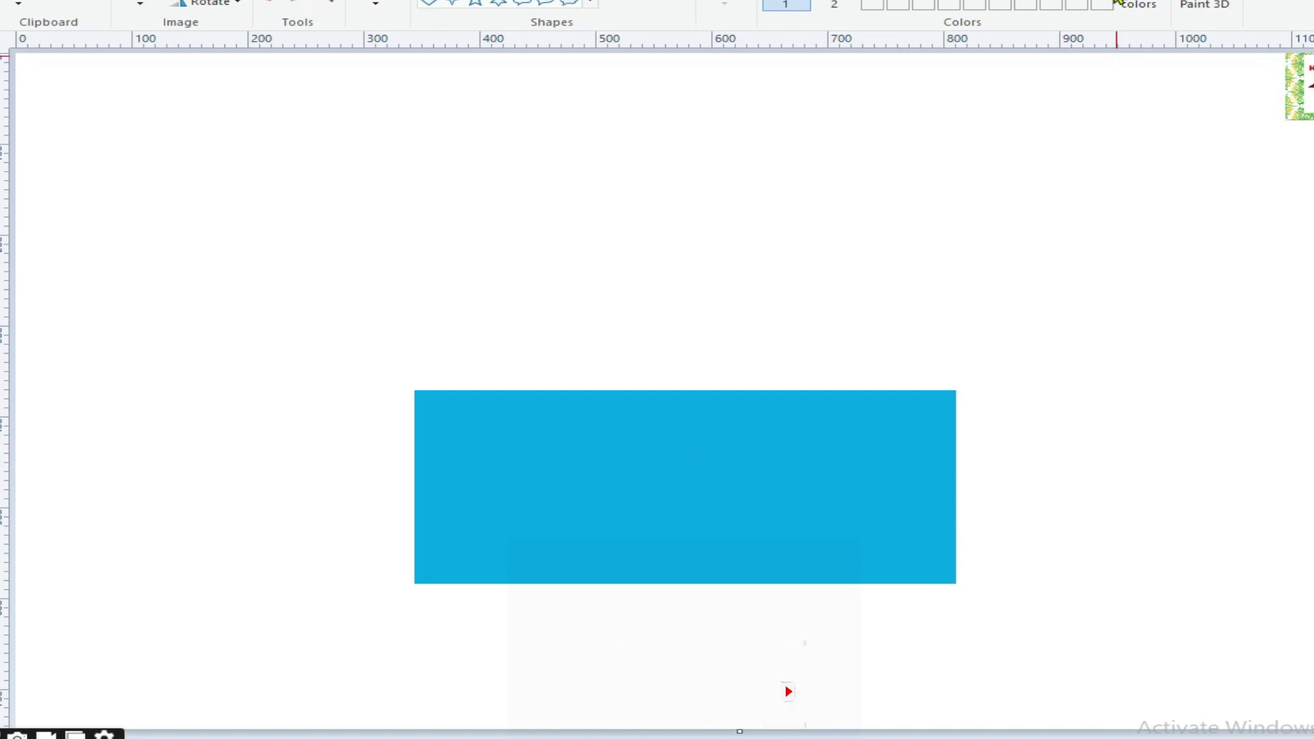
Step: Lighten the blue by raising luminance in Edit colors and refill the rectangle
click(1122, 6)
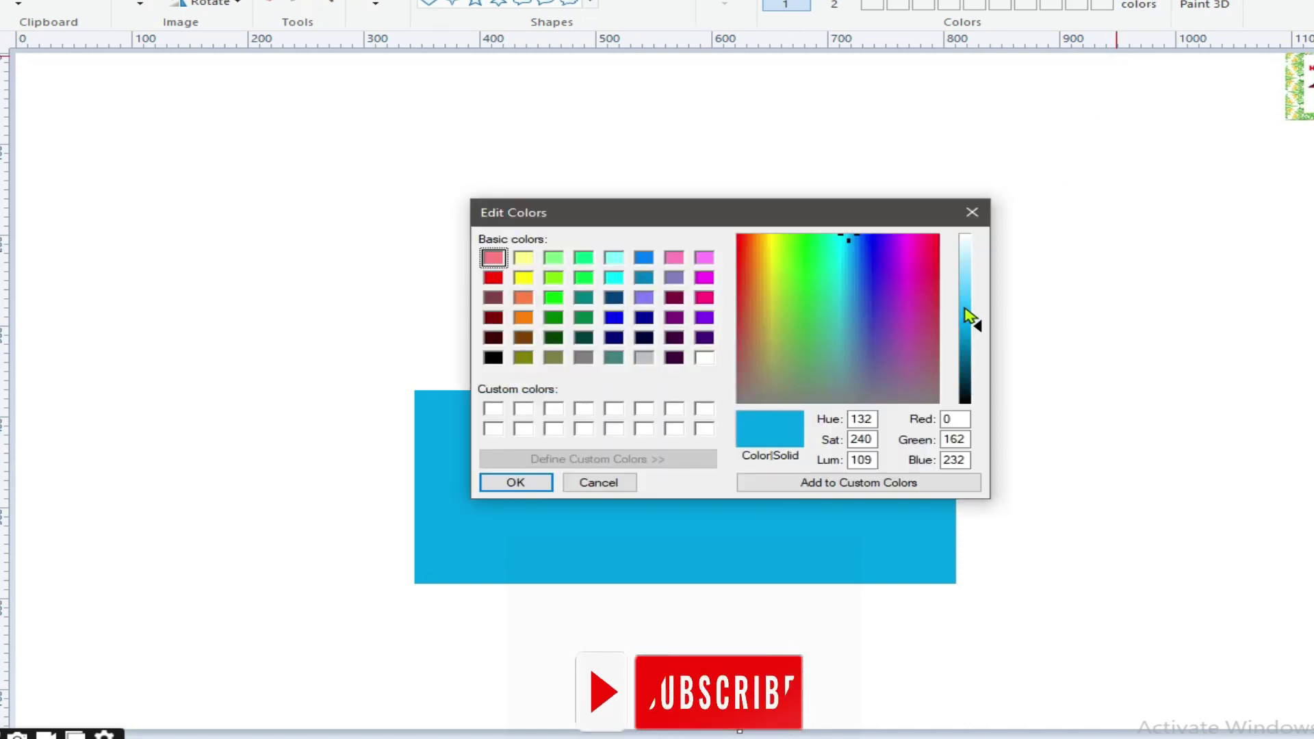
click(963, 307)
click(516, 483)
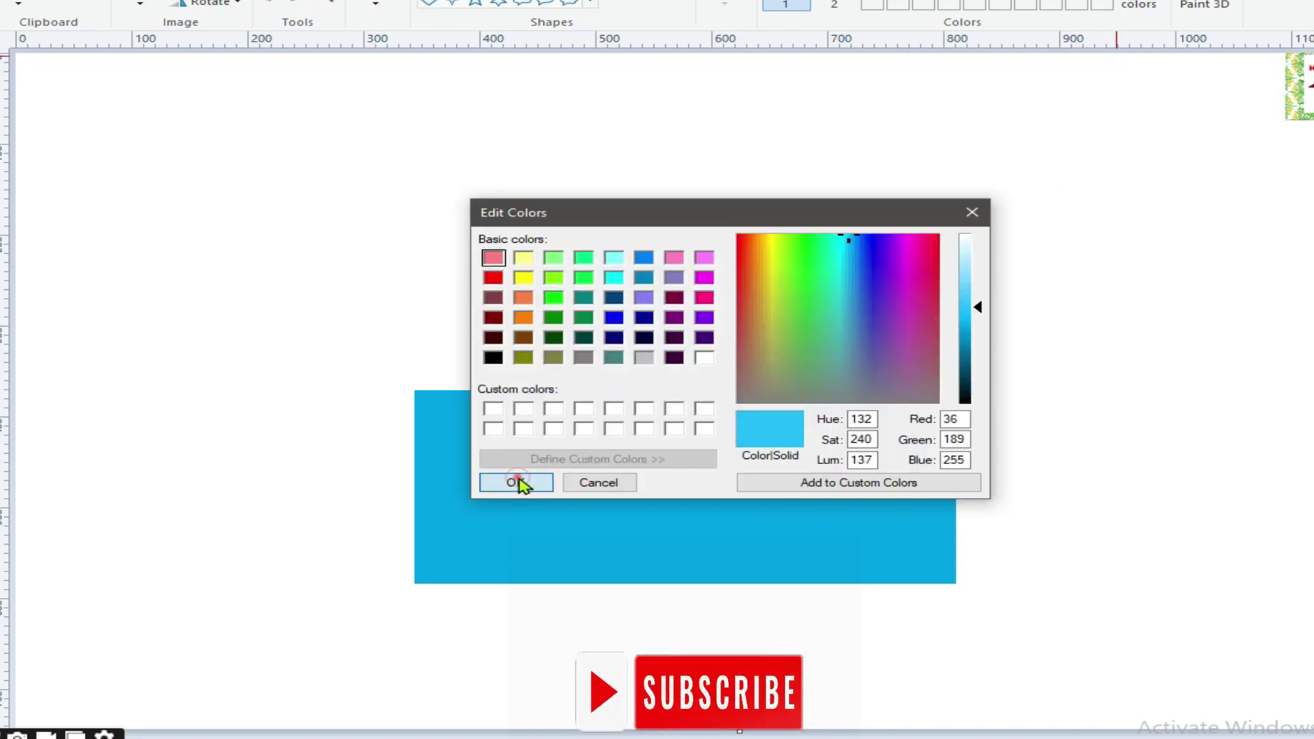
click(568, 444)
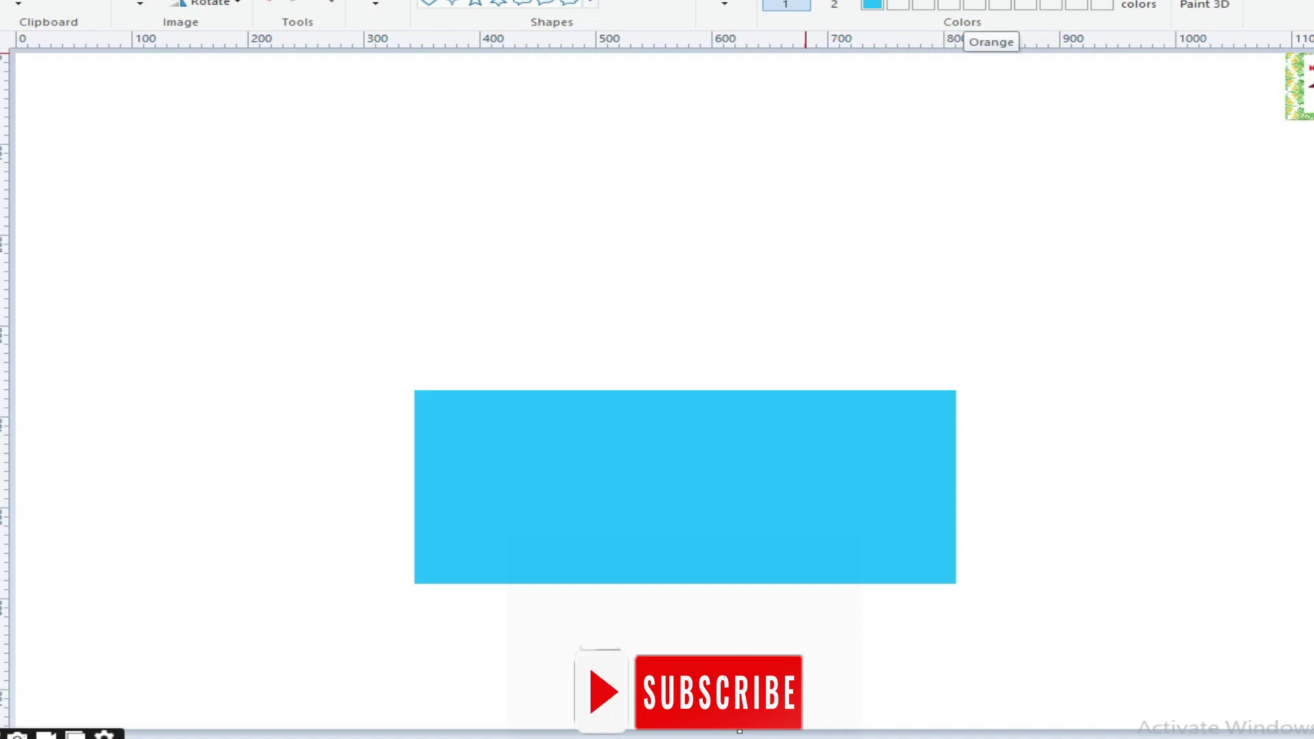
Step: Create a custom deep orange colour (Red 234, Green 117, Blue 0) in Edit colors
click(1137, 5)
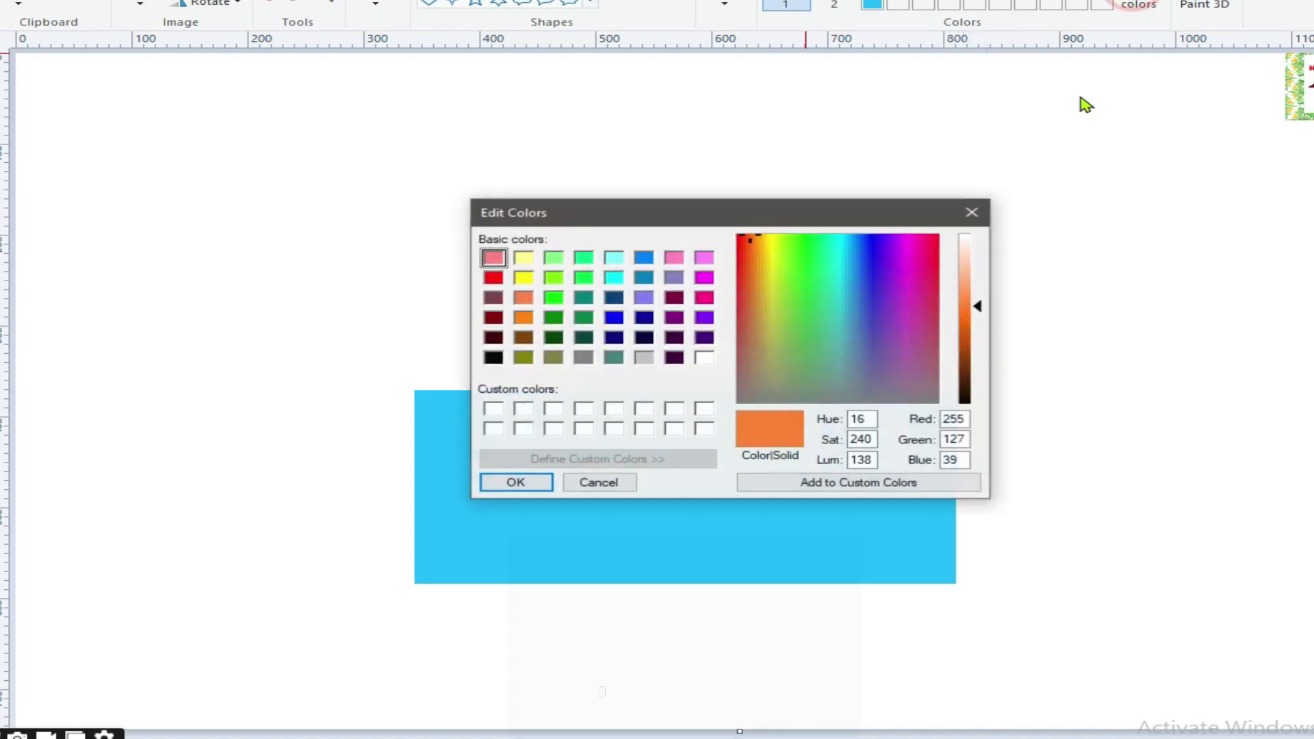
click(973, 296)
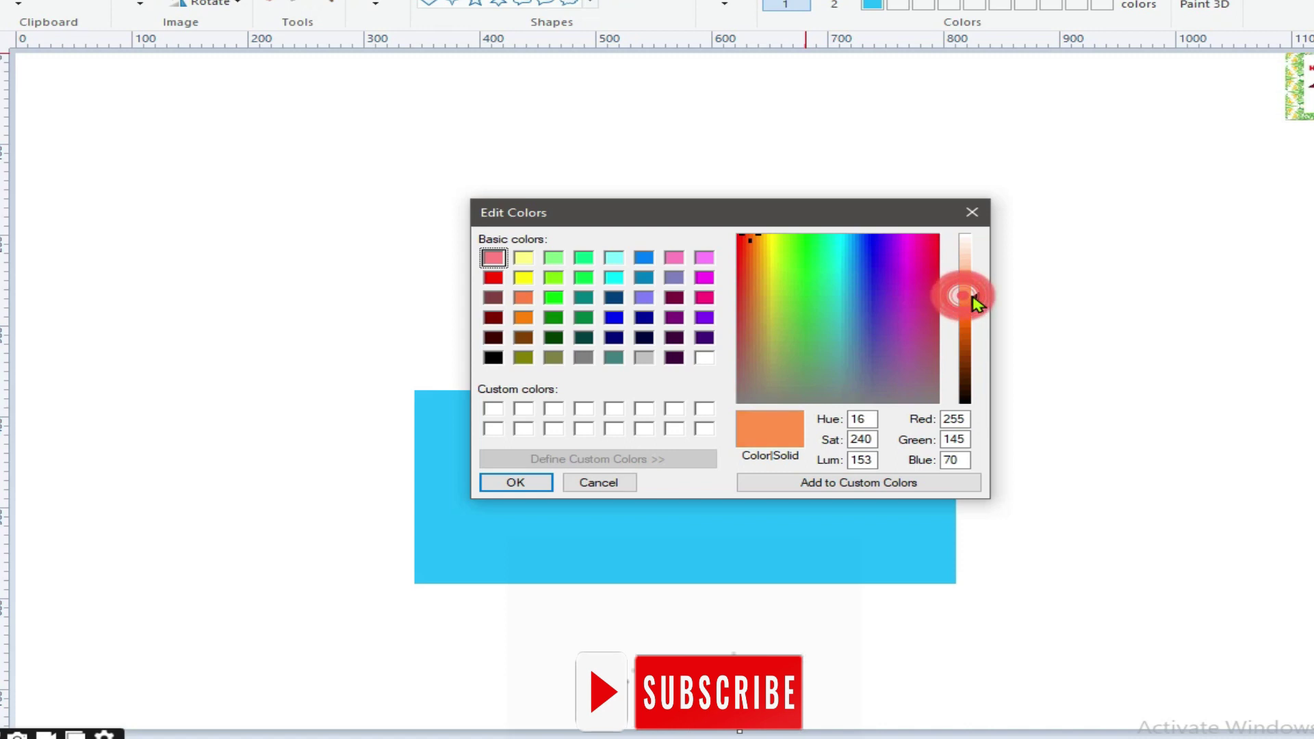
click(532, 317)
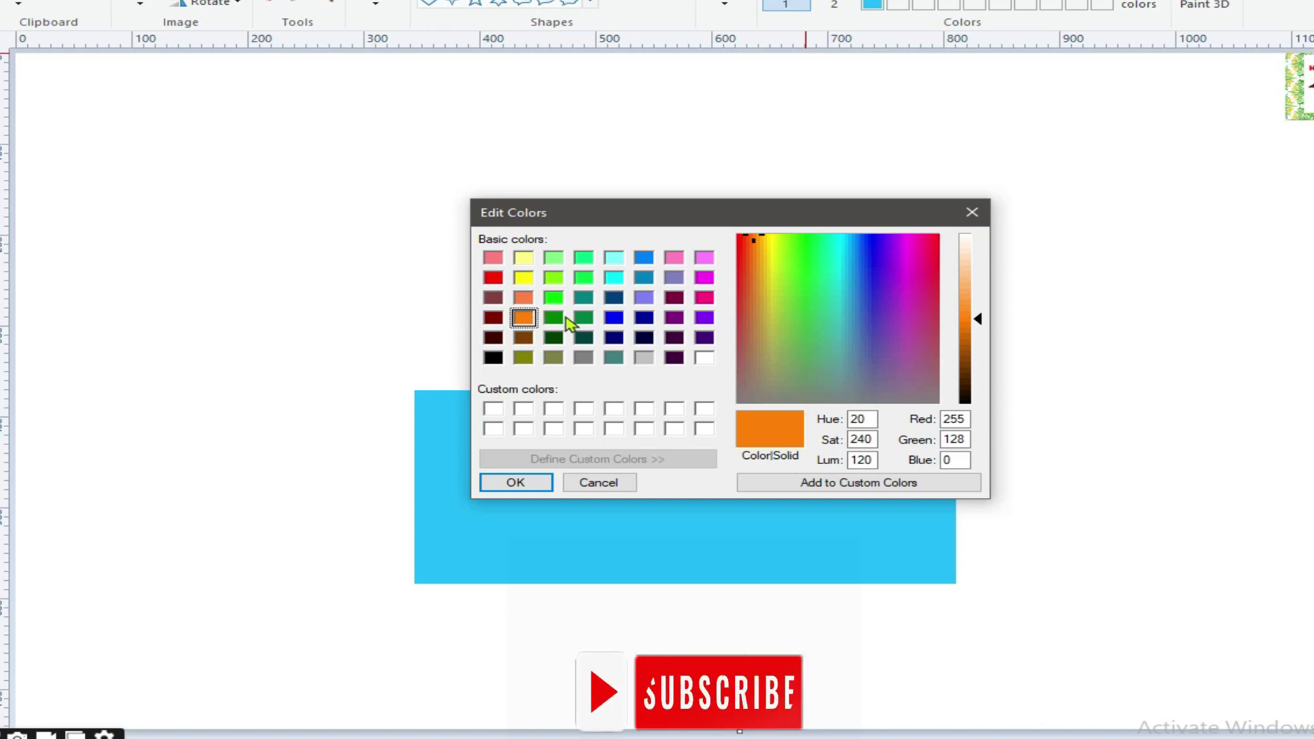
drag(983, 325, 985, 333)
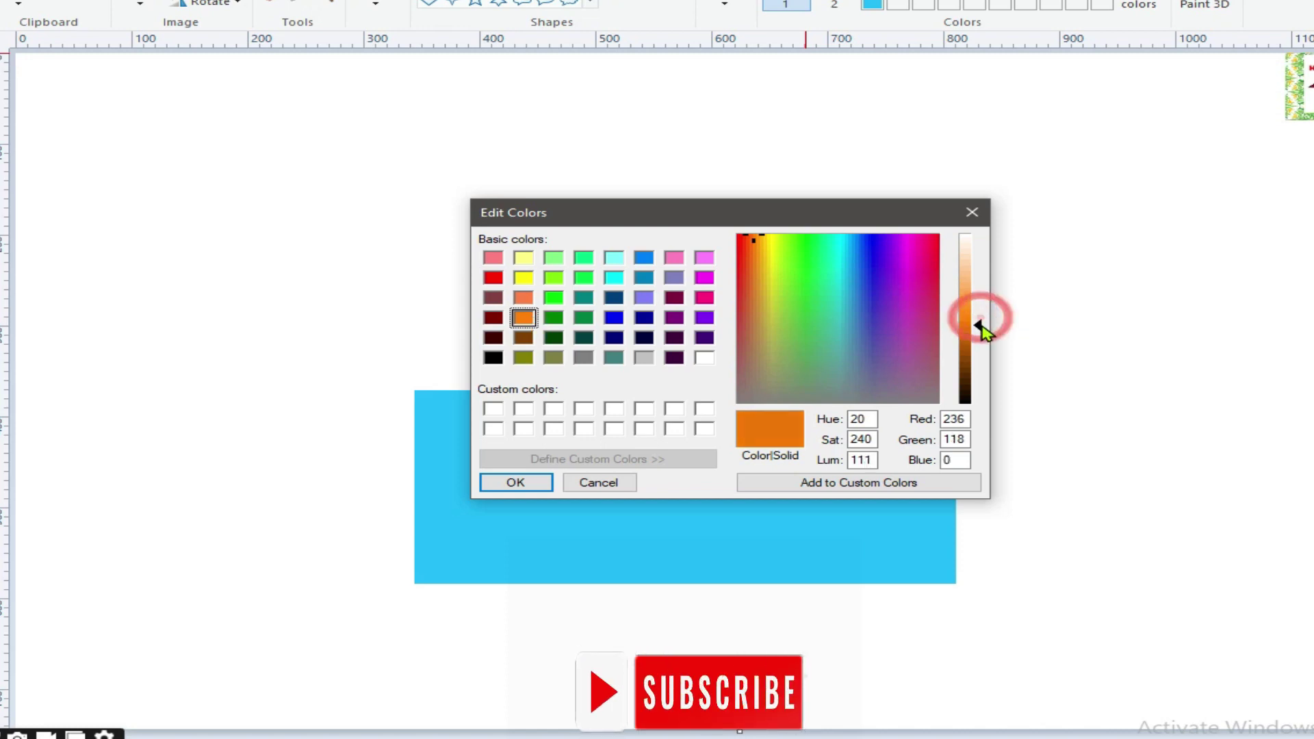
click(541, 483)
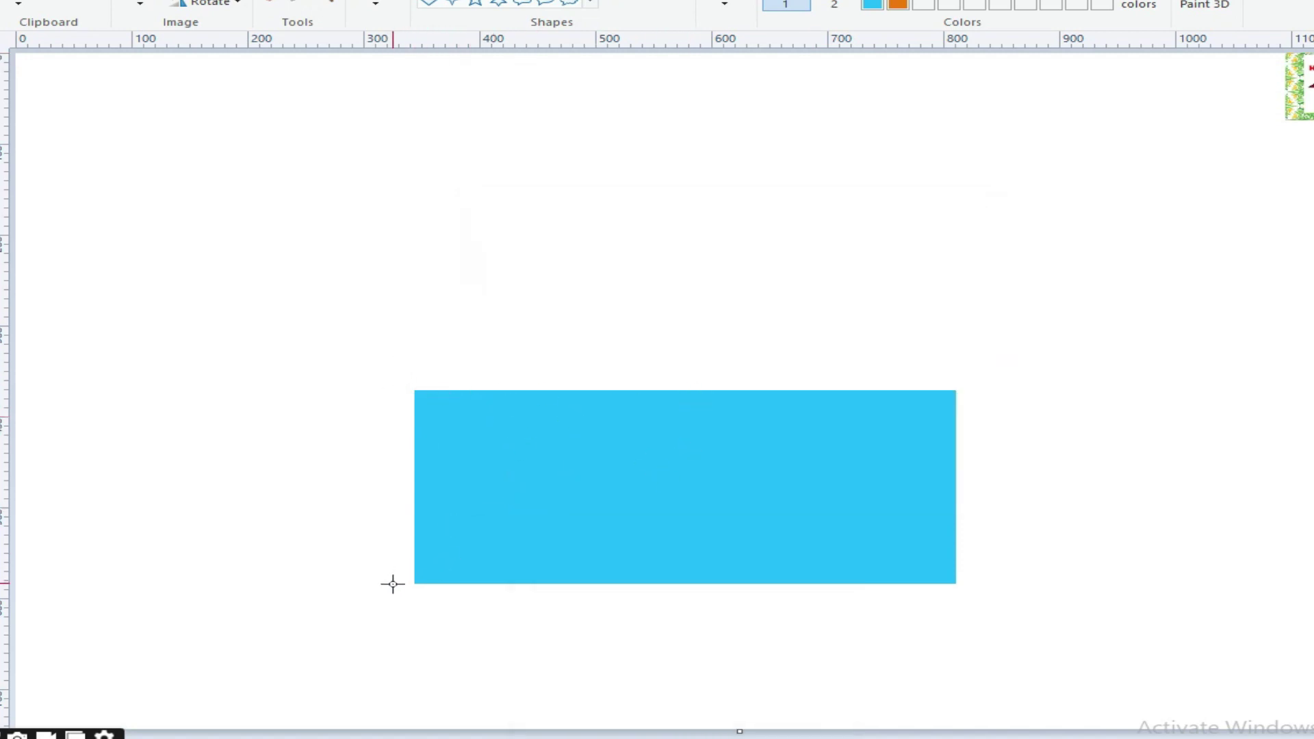
Step: Draw a thin bar beneath the blue wall with a brown fill
drag(391, 580, 965, 605)
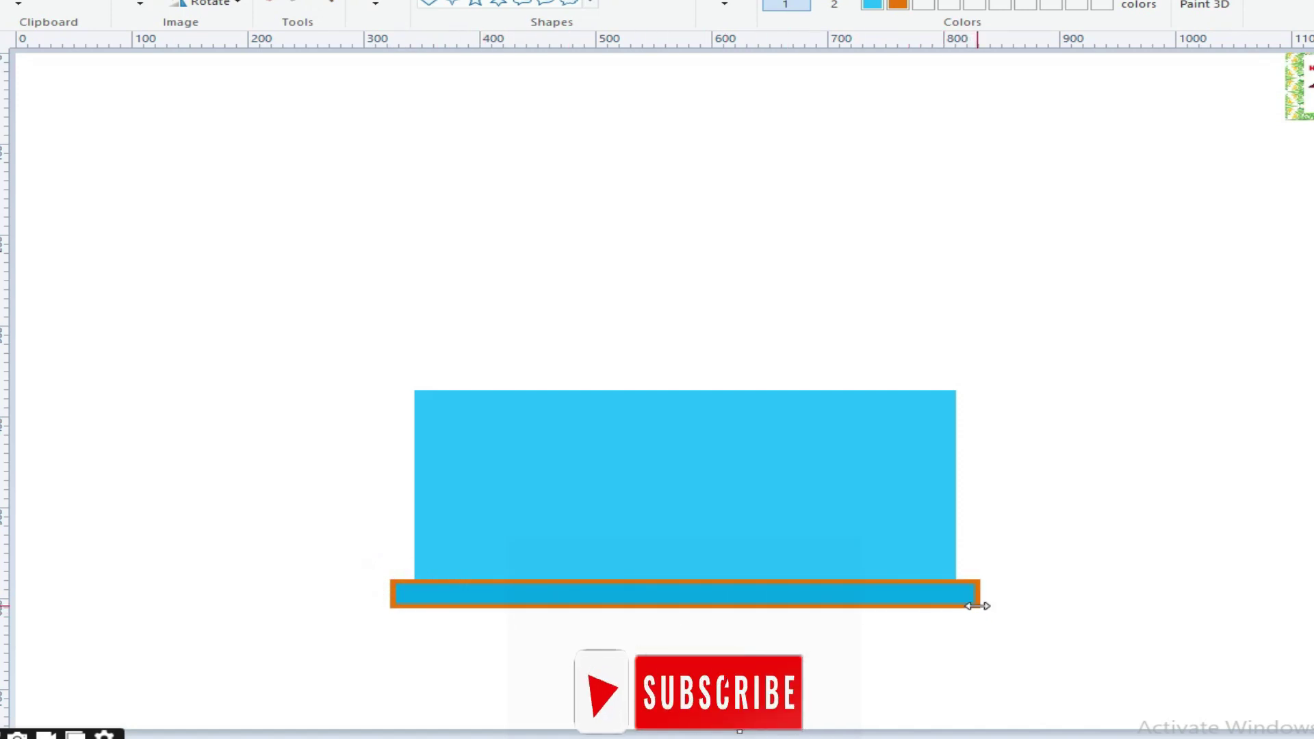
drag(972, 606, 978, 606)
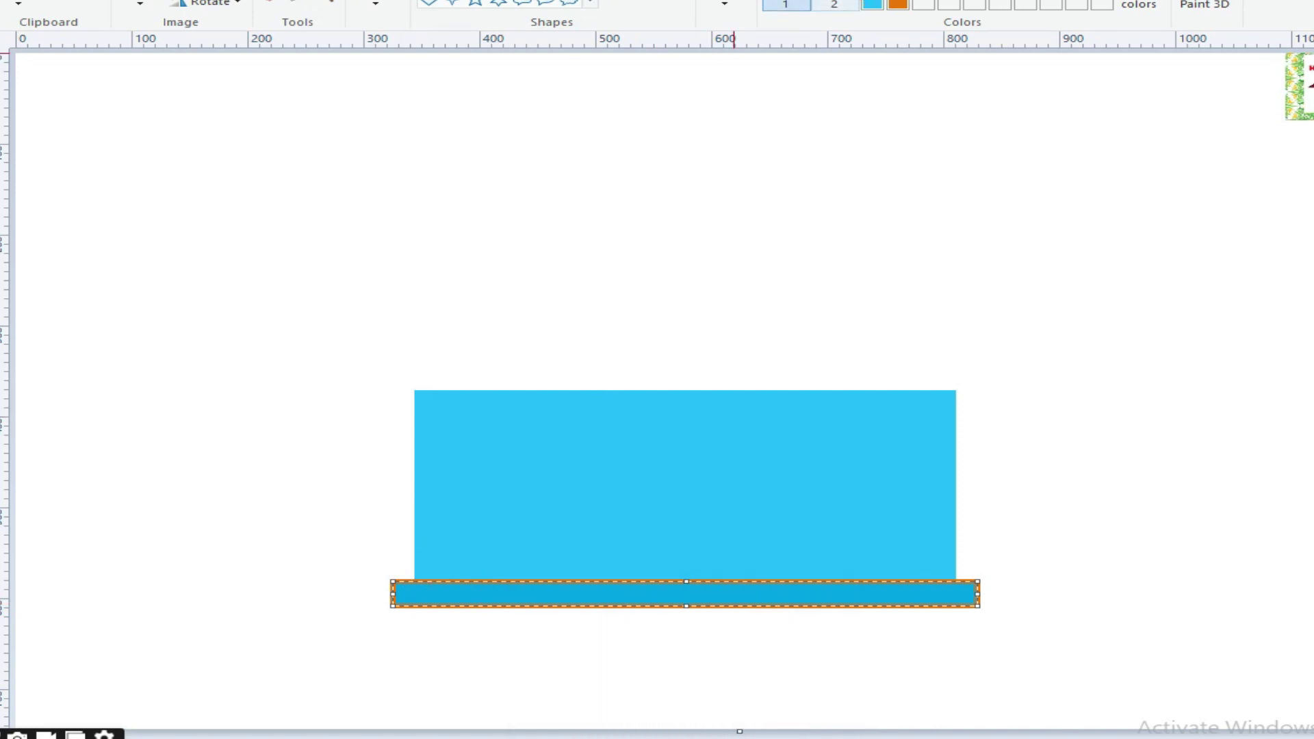
click(834, 4)
click(903, 3)
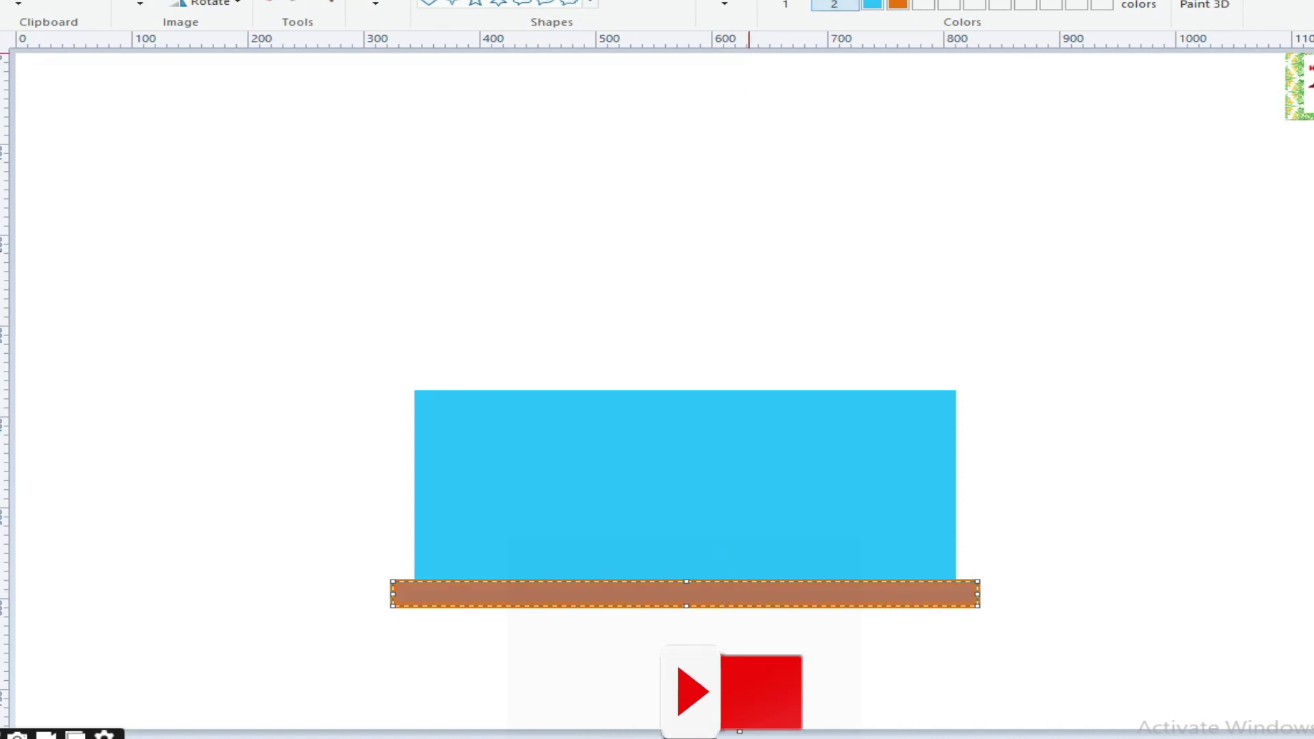
click(785, 4)
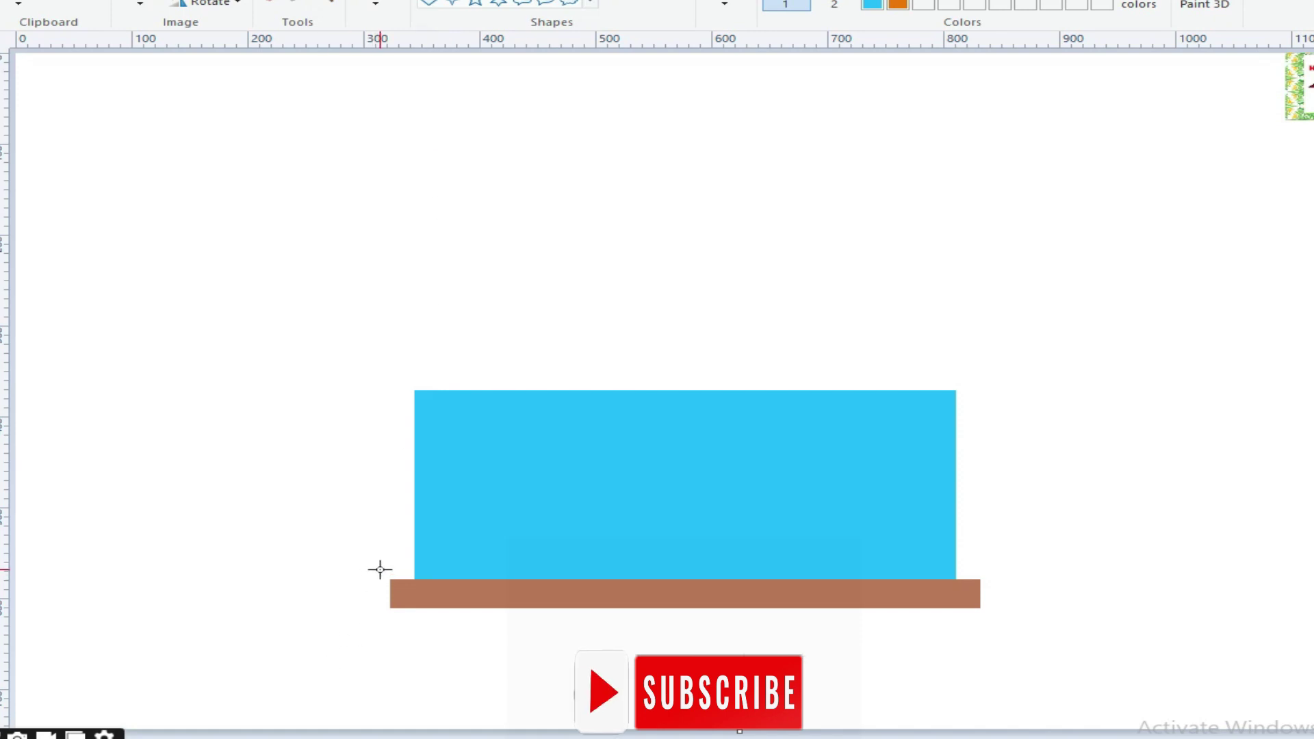
Step: Extend the brown base slightly past both wall edges, commit it, and select orange
mouse_move(372, 581)
mouse_down()
mouse_move(398, 602)
mouse_move(988, 609)
mouse_up()
drag(660, 595, 655, 596)
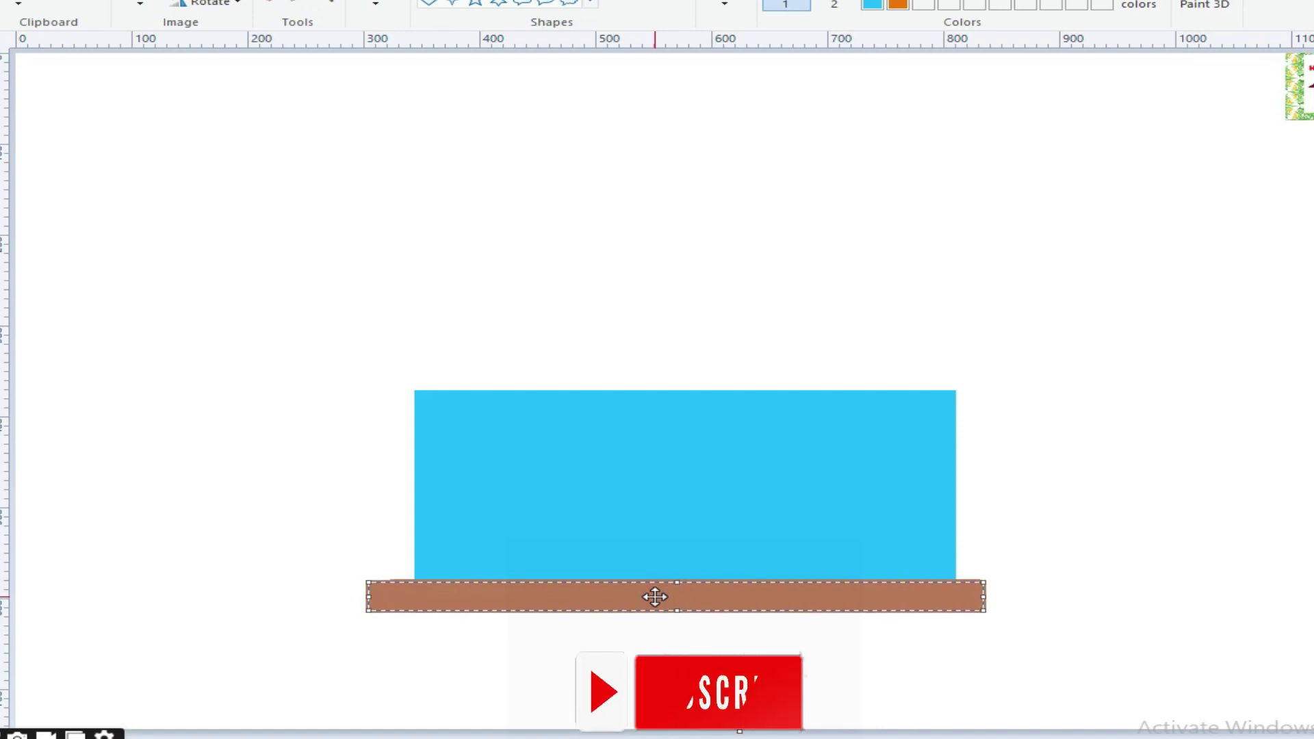
click(1110, 500)
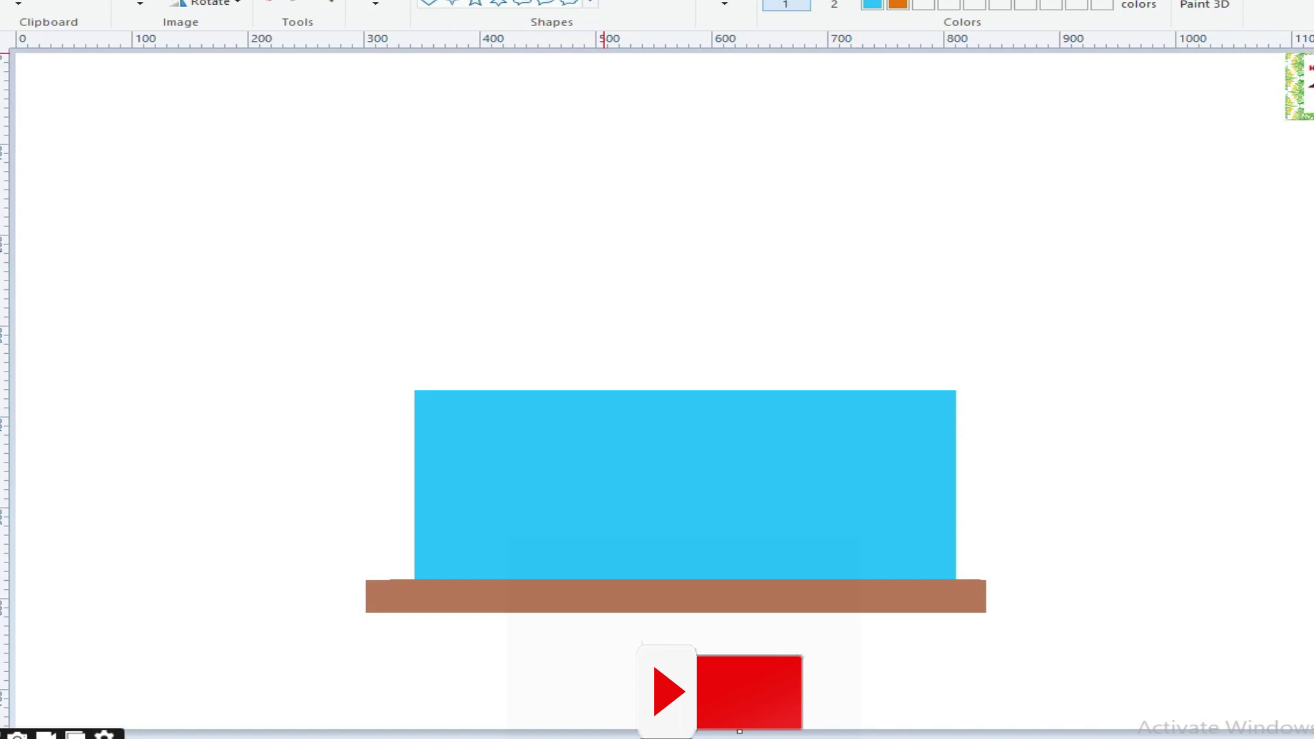
click(897, 4)
click(834, 3)
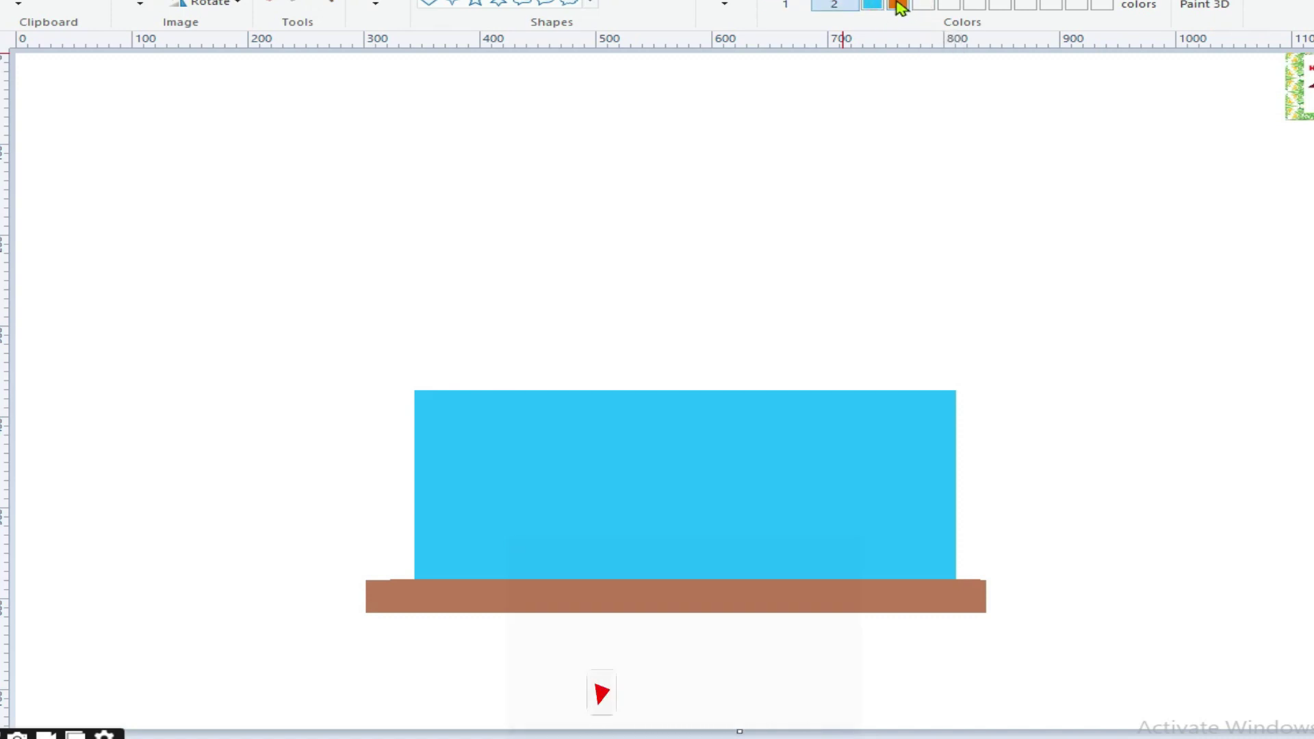
Step: Draw a deep orange roof slab atop the blue wall, overhanging it on both sides
drag(348, 307, 1032, 395)
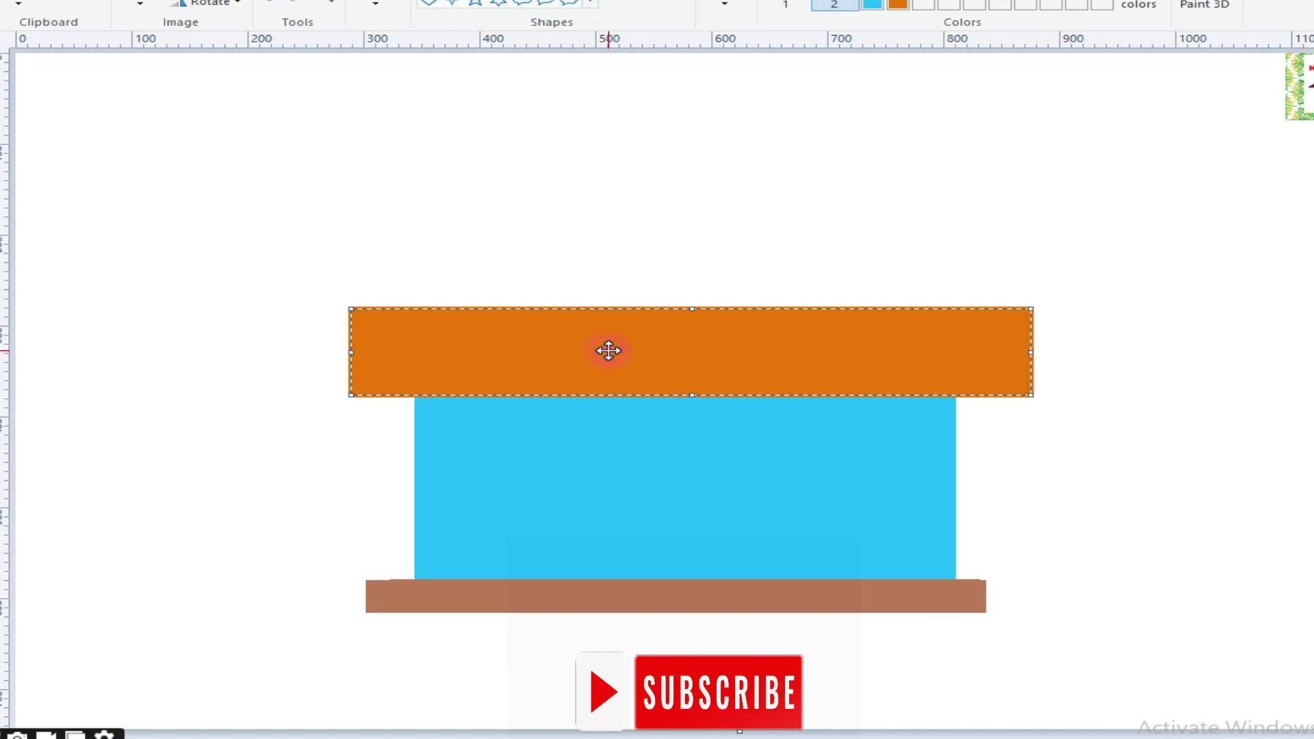
drag(608, 350, 599, 349)
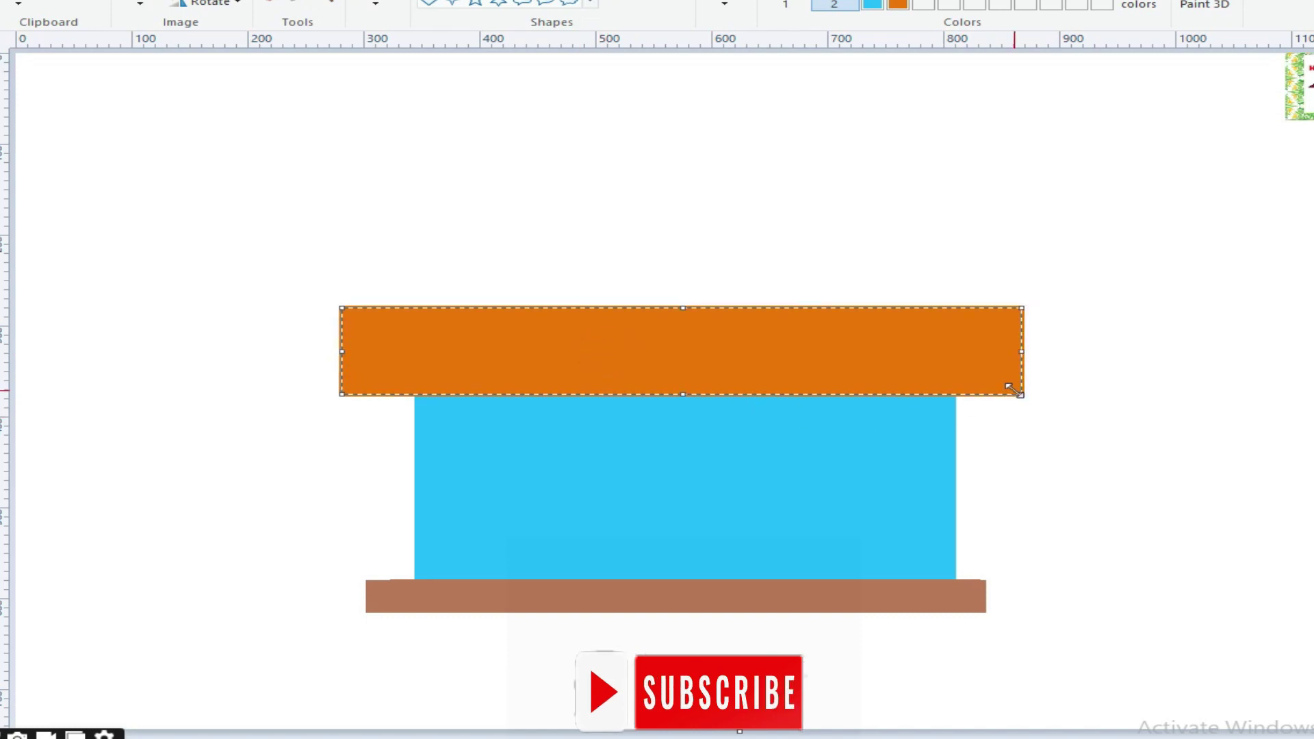
drag(1015, 387, 1033, 391)
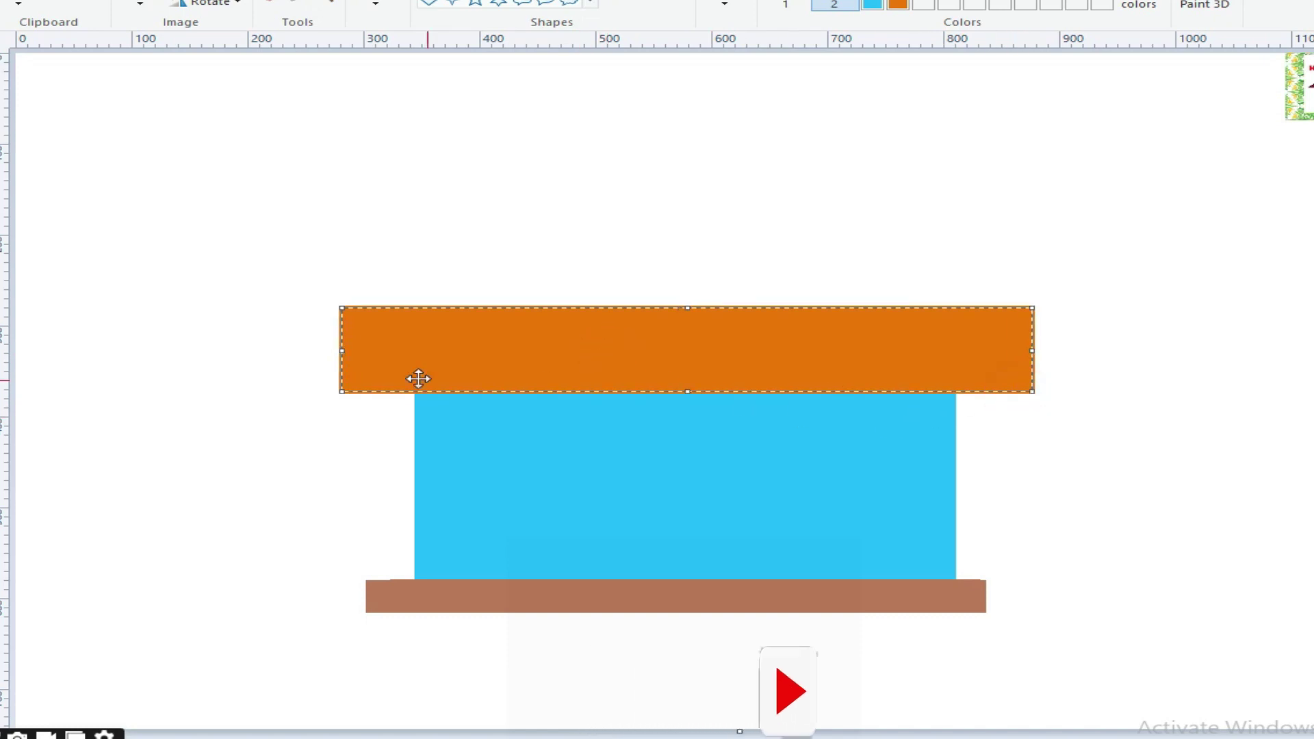
drag(343, 387, 333, 390)
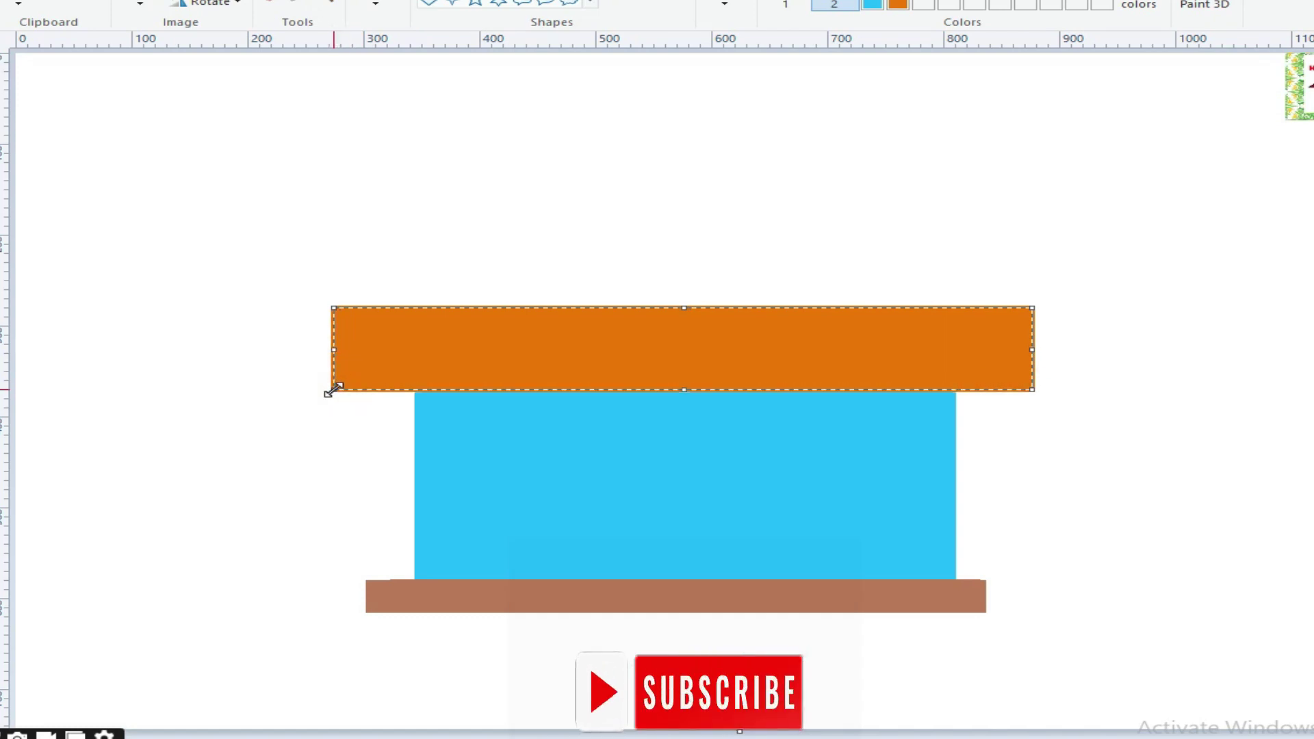
drag(333, 390, 348, 389)
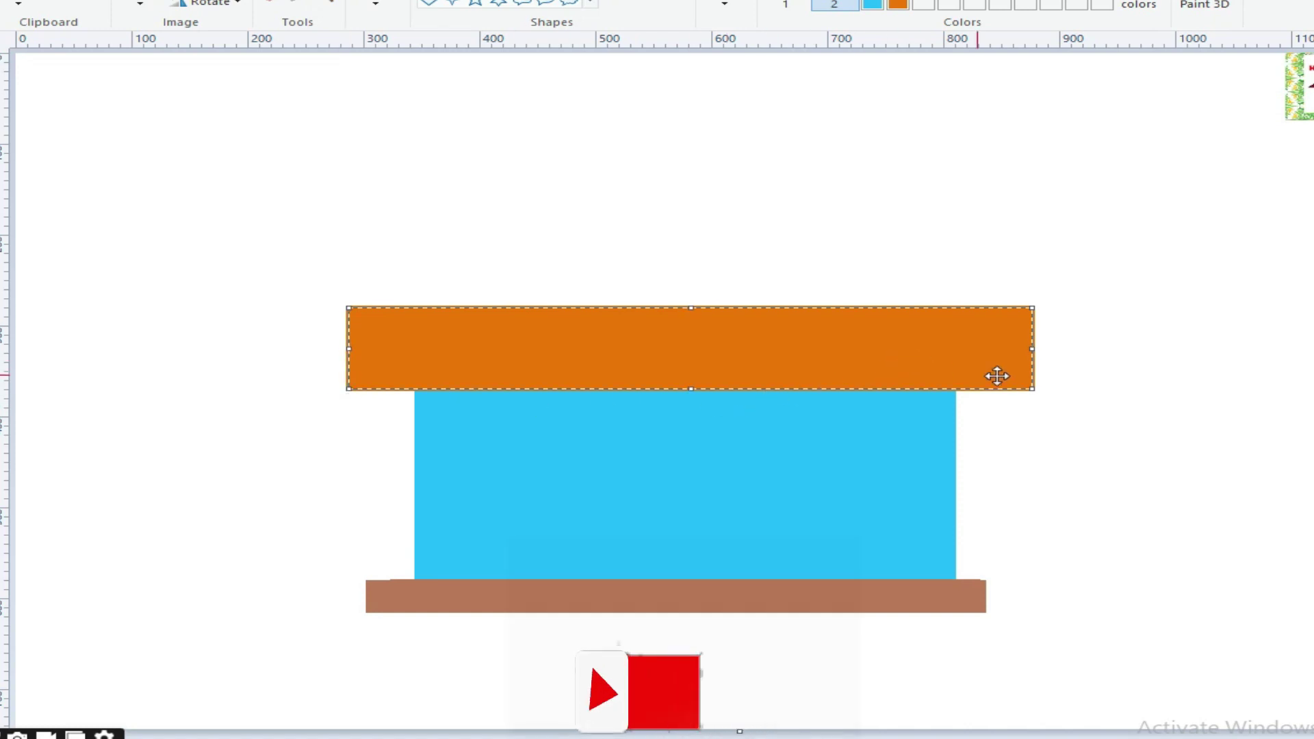
drag(1032, 388, 1012, 388)
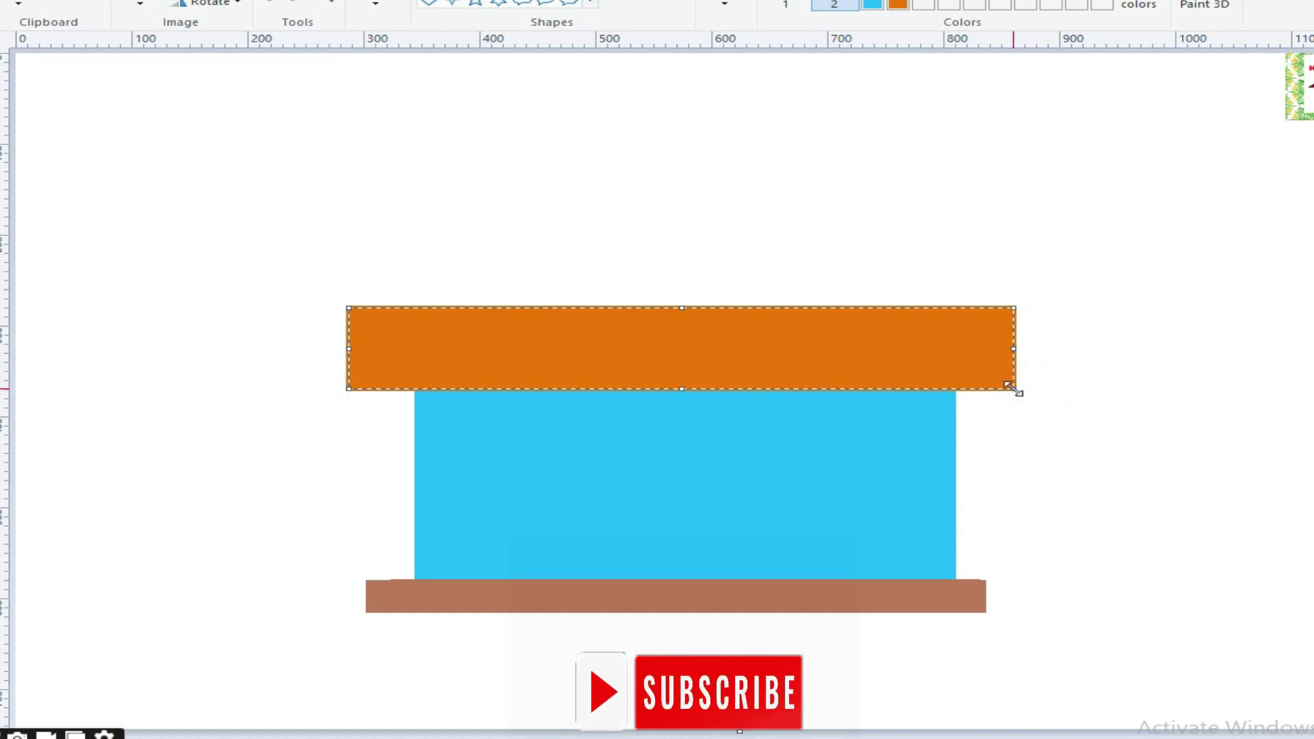
click(429, 3)
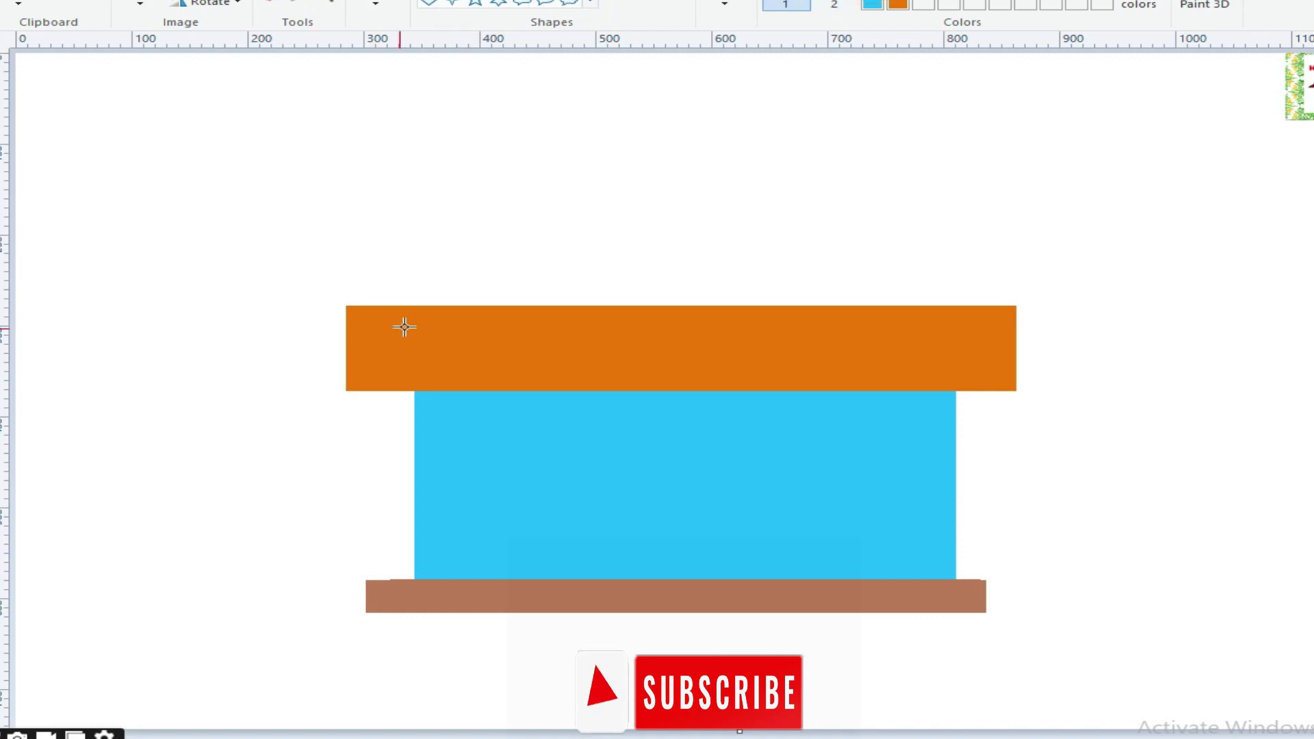
Step: Draw white diagonal lines across both ends of the orange roof and the brown base
drag(445, 303, 343, 394)
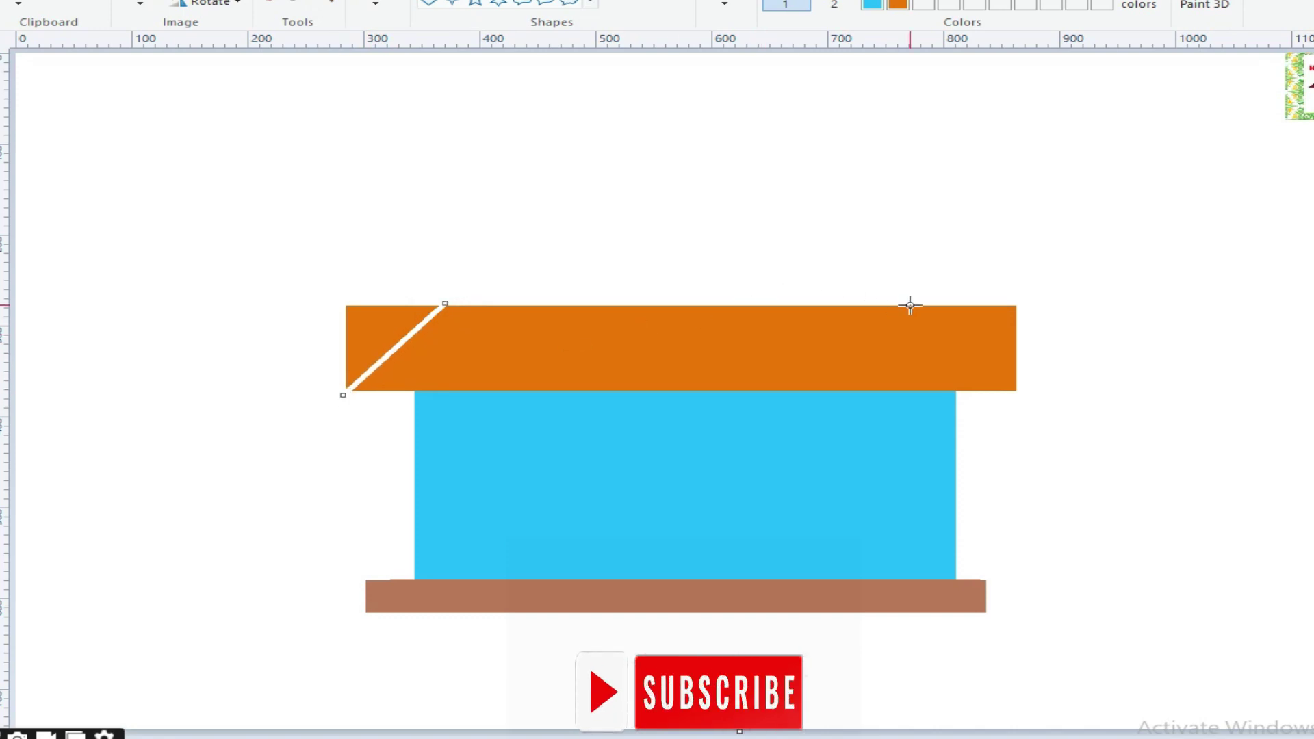
drag(924, 303, 1027, 395)
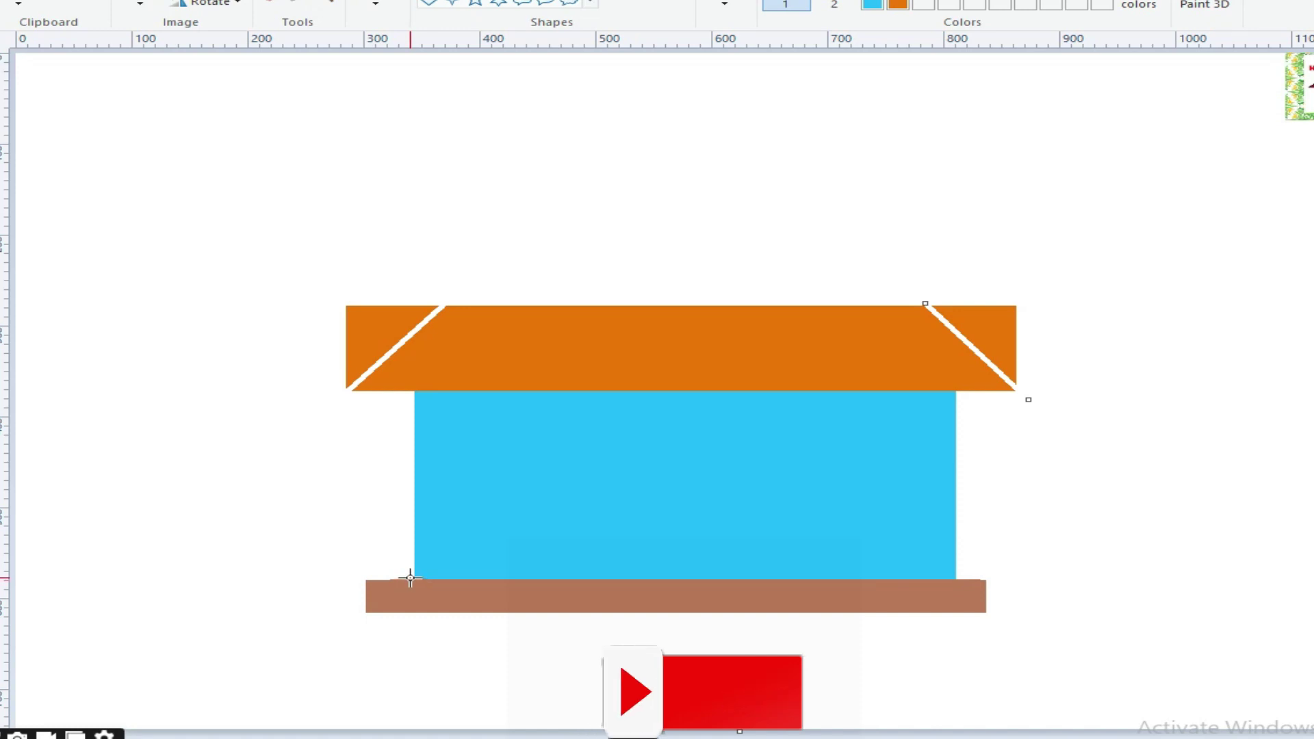
drag(410, 581, 363, 611)
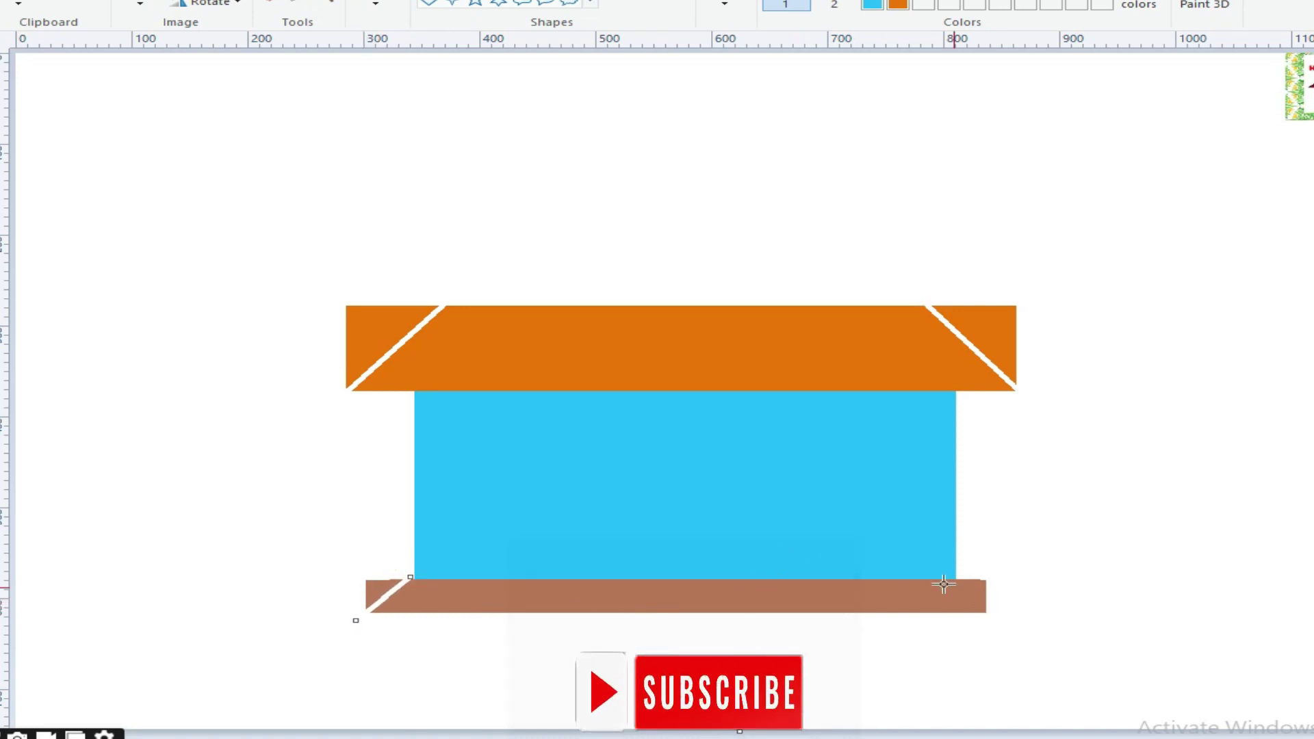
mouse_move(953, 578)
mouse_down()
mouse_move(990, 623)
mouse_move(973, 598)
mouse_up()
click(1076, 561)
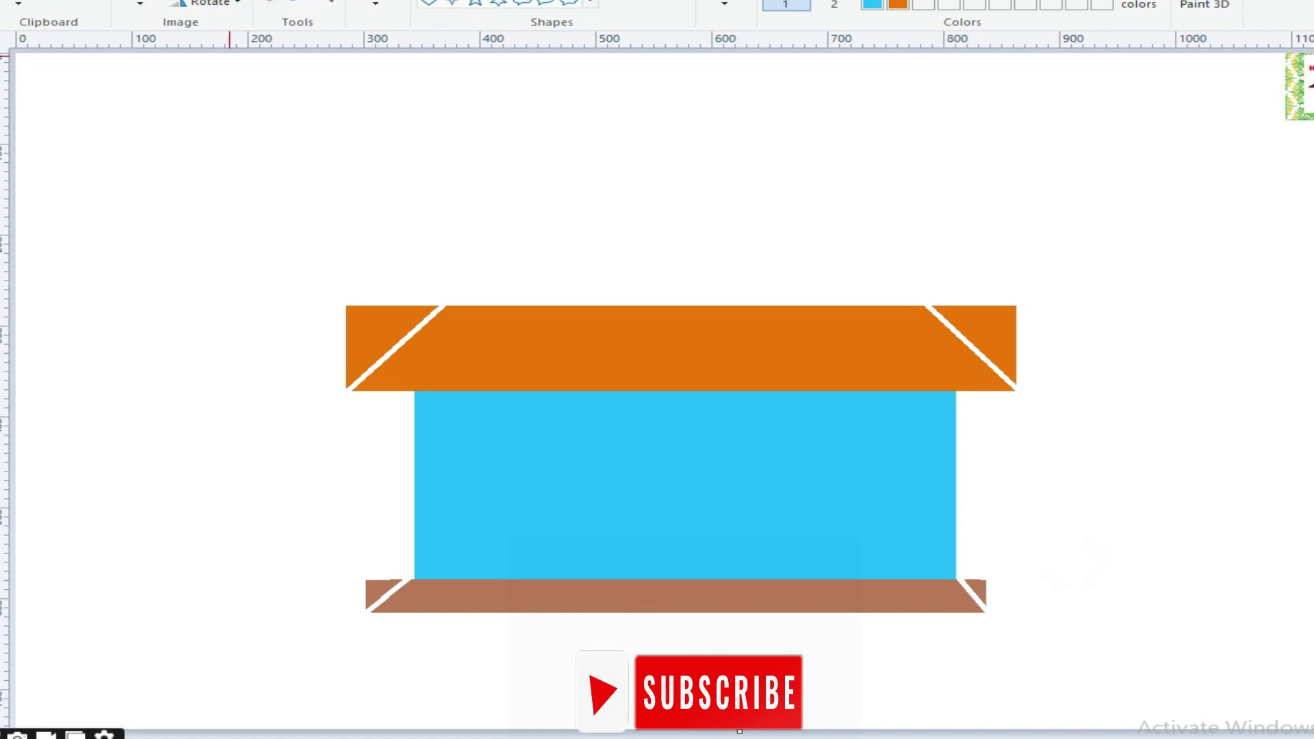
Step: Fill the four corner triangles with white so roof and base become trapezoids
click(362, 322)
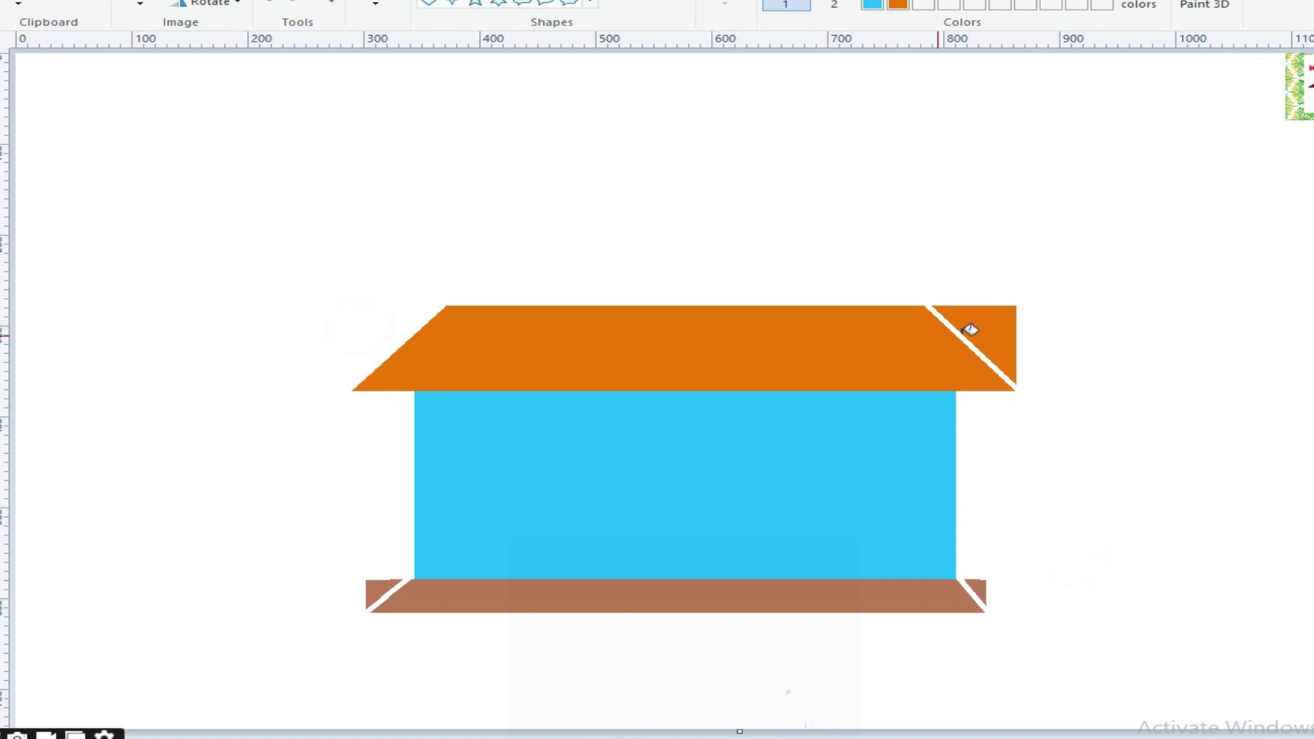
click(1000, 326)
click(383, 589)
click(977, 589)
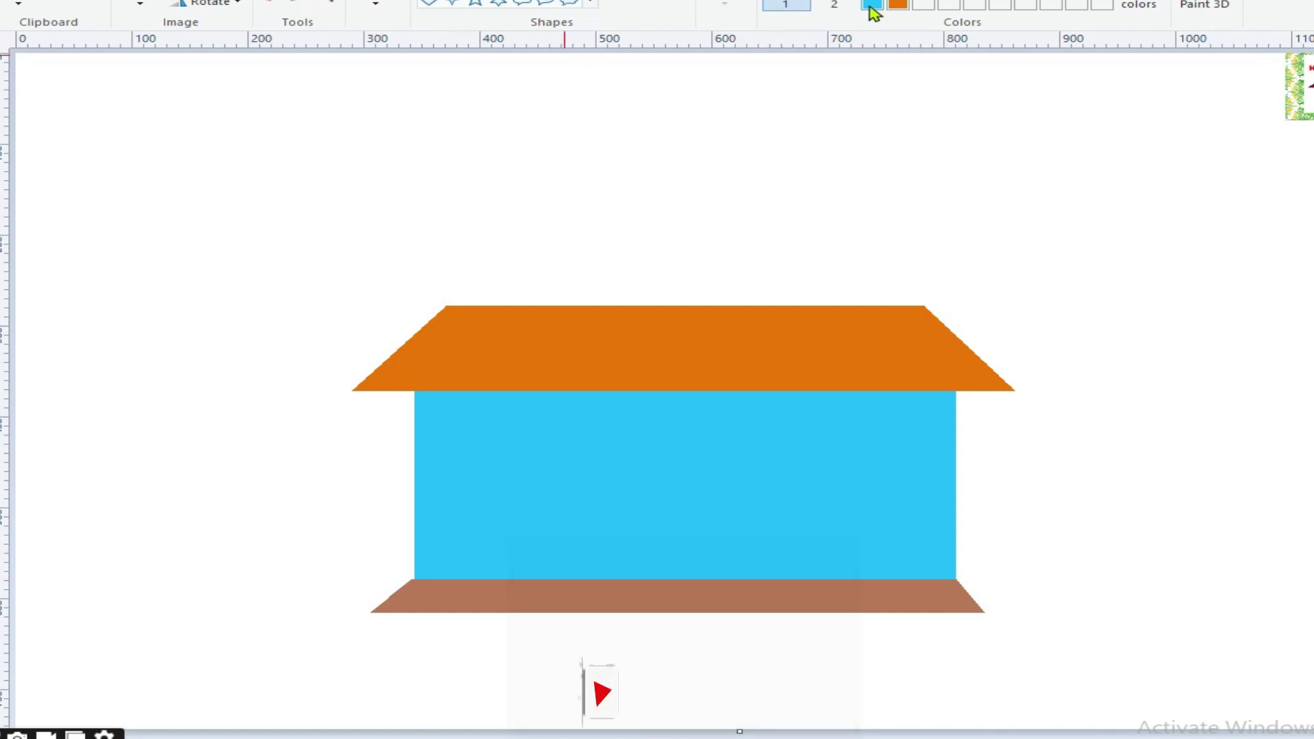
click(834, 5)
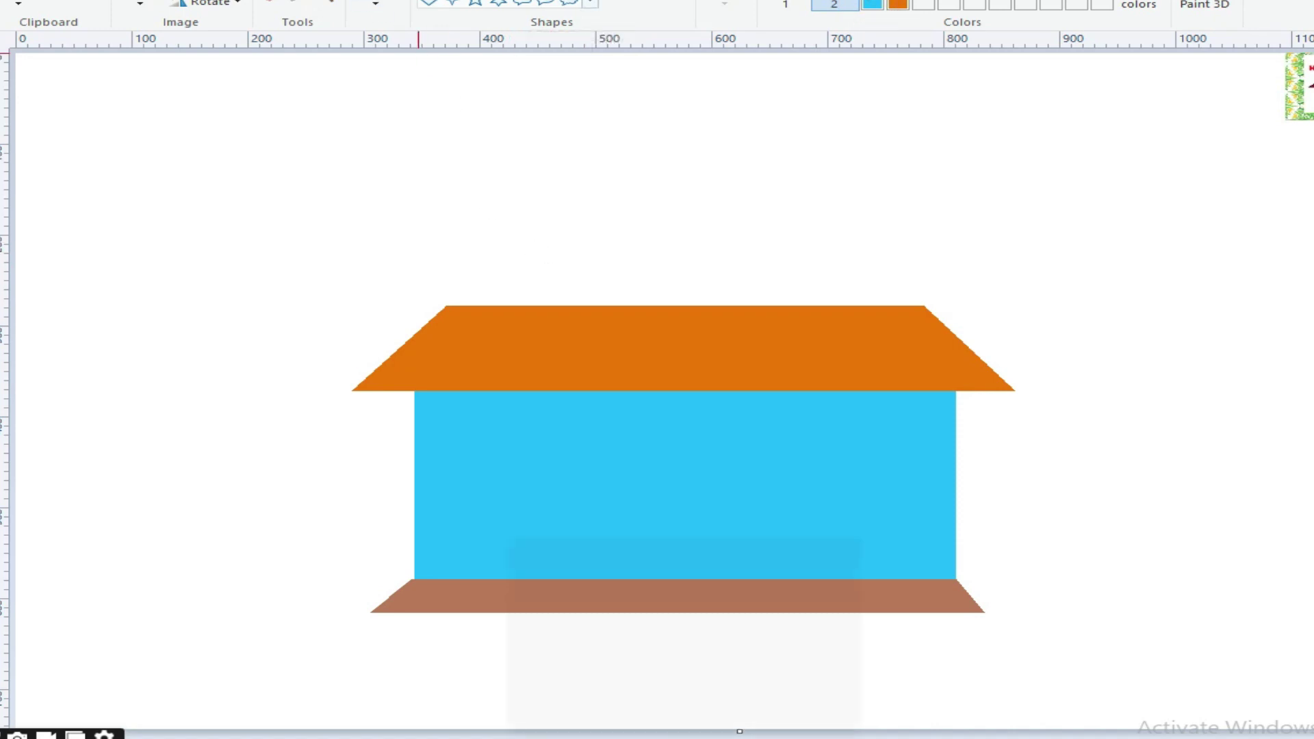
Step: Draw a light blue block above the lower roof, narrowing both sides and making it taller
mouse_move(473, 219)
mouse_down()
mouse_move(635, 276)
mouse_move(901, 304)
mouse_up()
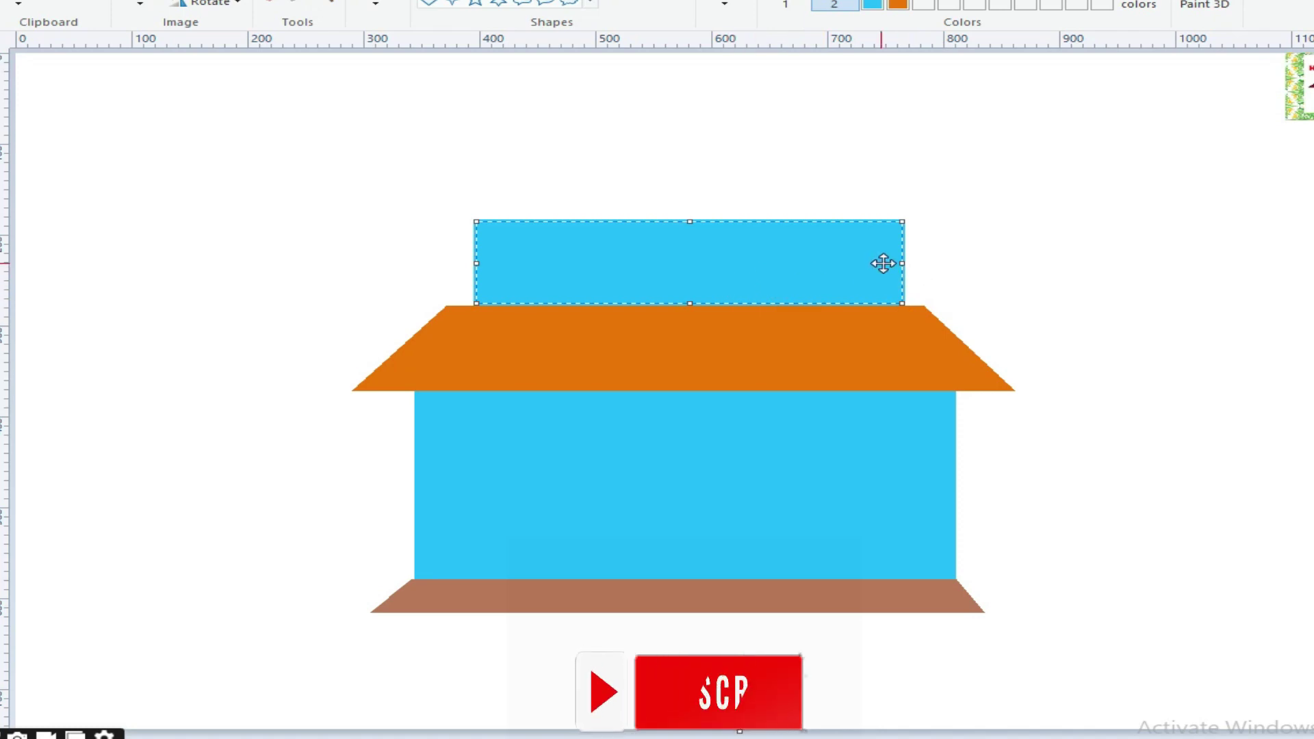
drag(902, 261, 890, 261)
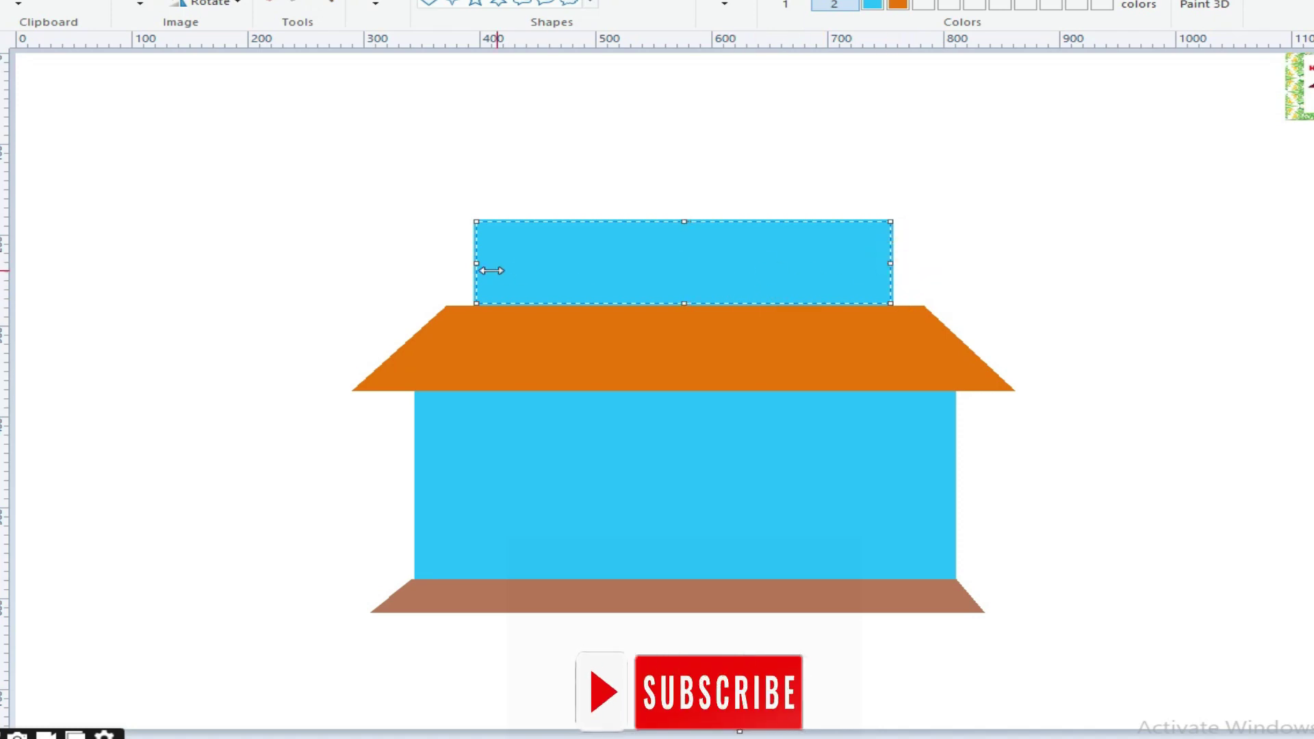
drag(477, 266, 488, 264)
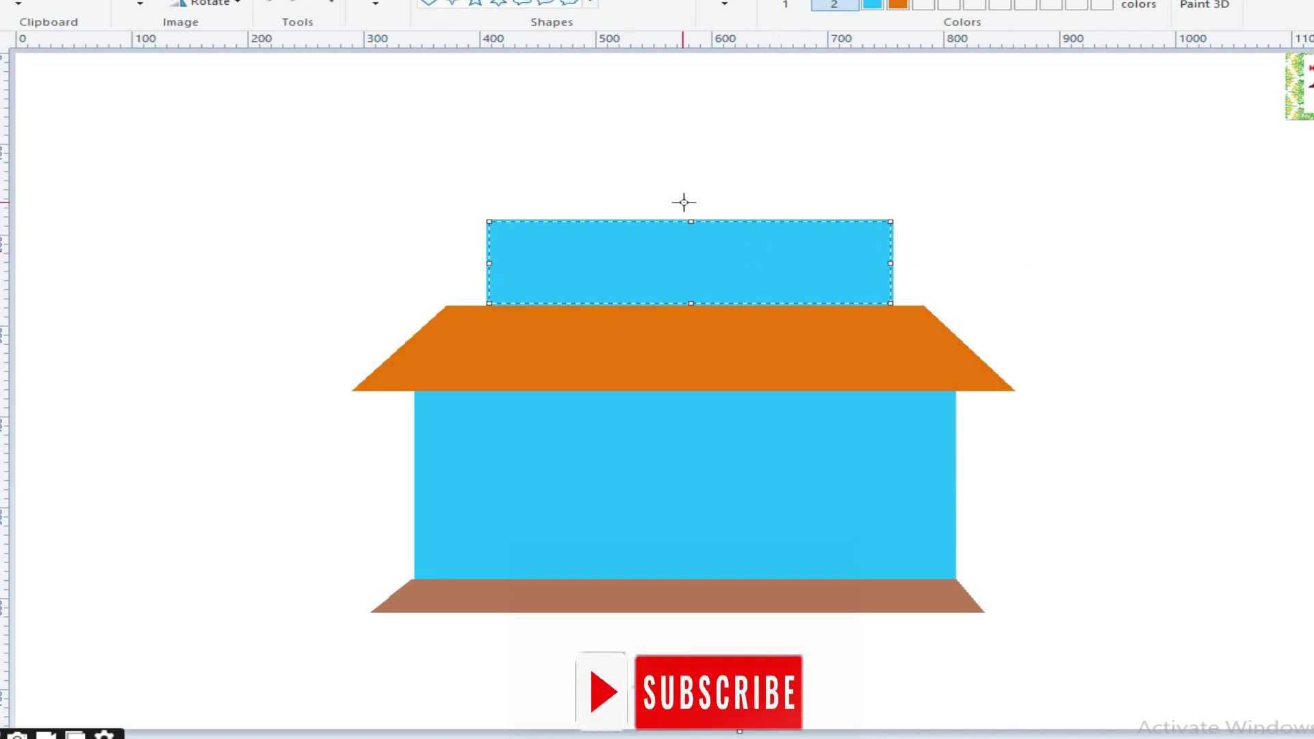
drag(690, 221, 684, 191)
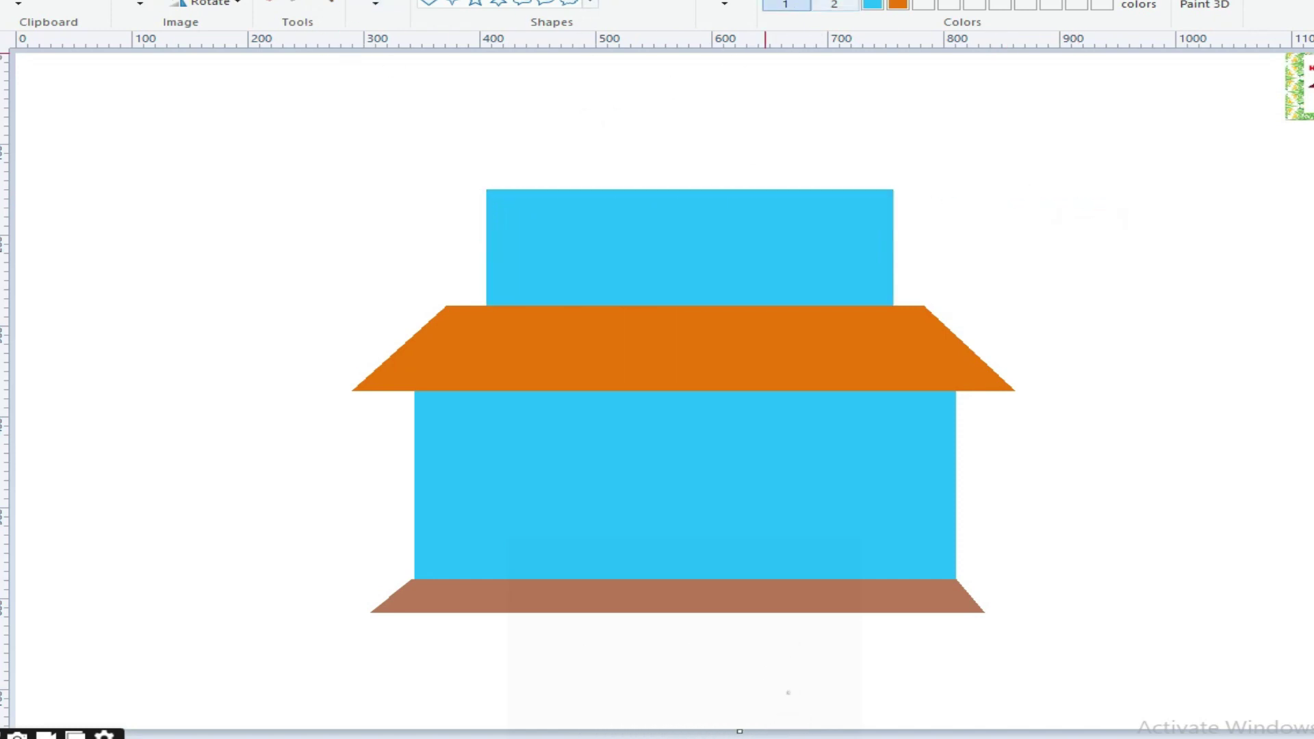
Step: Draw a thin orange roof bar over the upper block, overhanging it on both sides
click(834, 3)
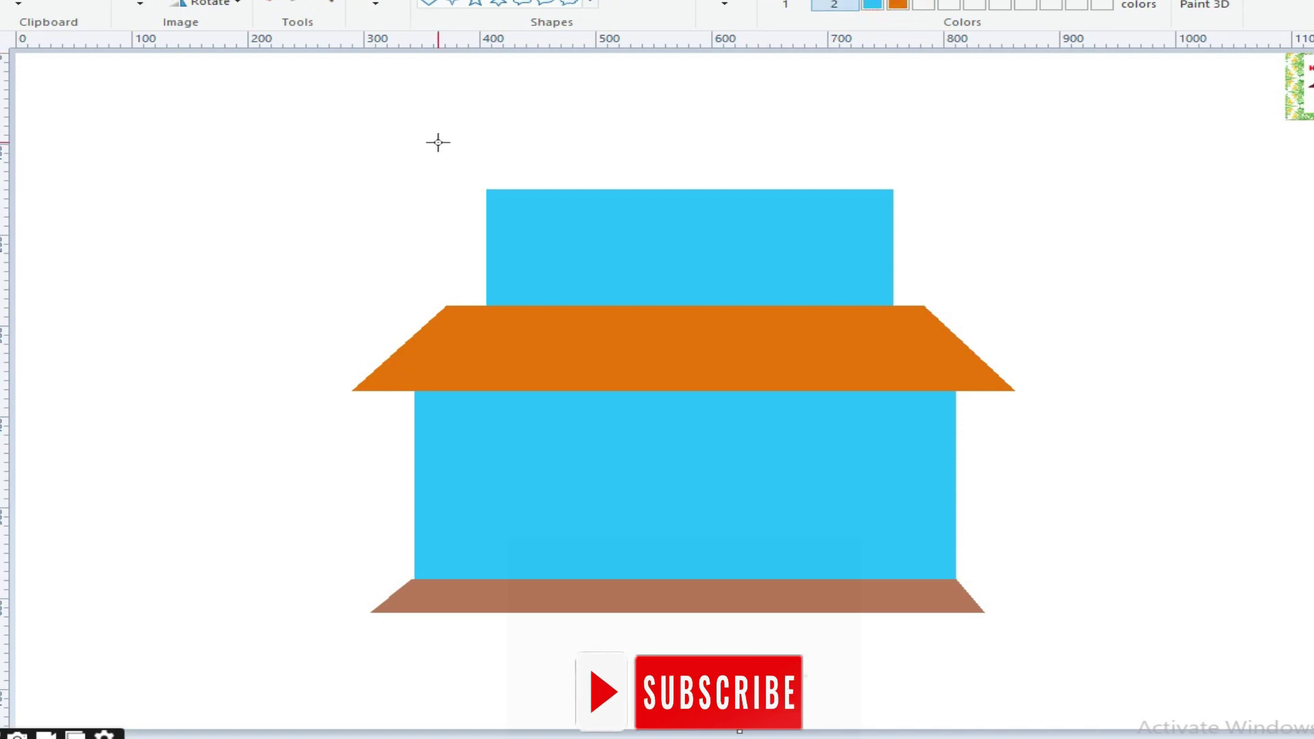
drag(448, 132, 954, 195)
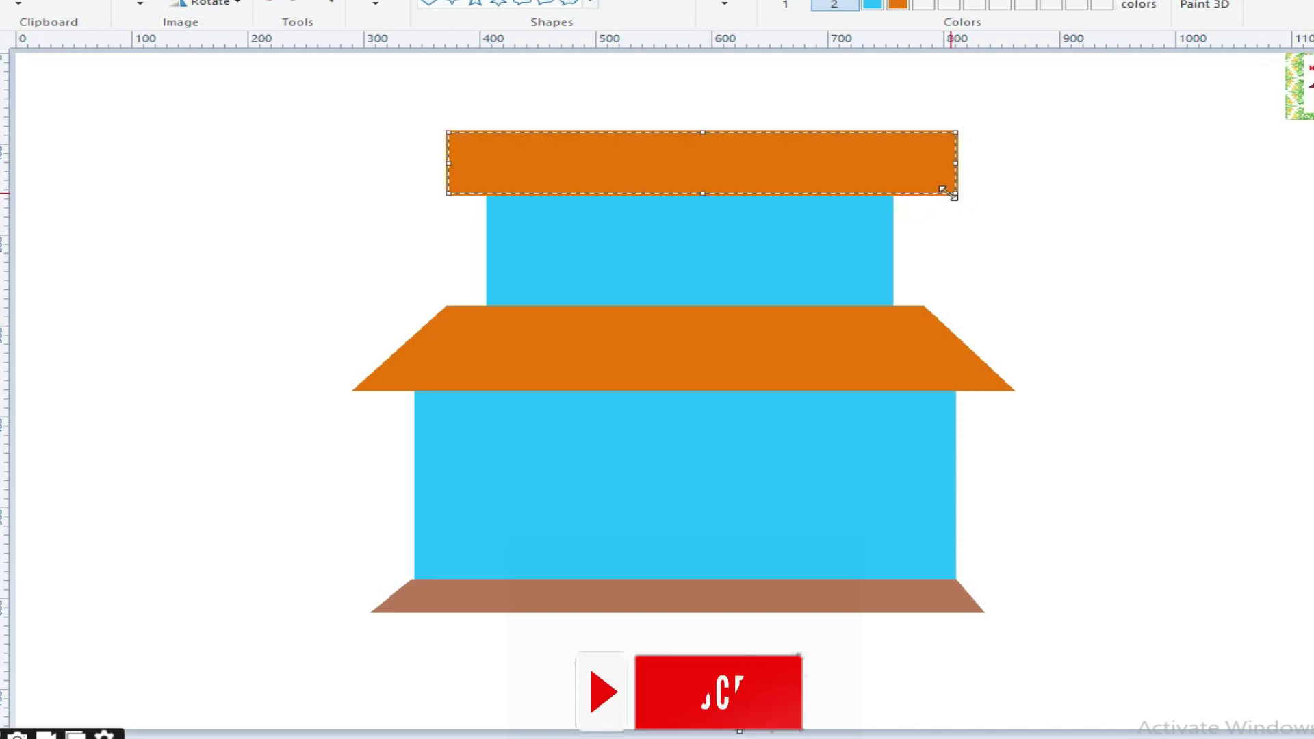
drag(702, 130, 701, 141)
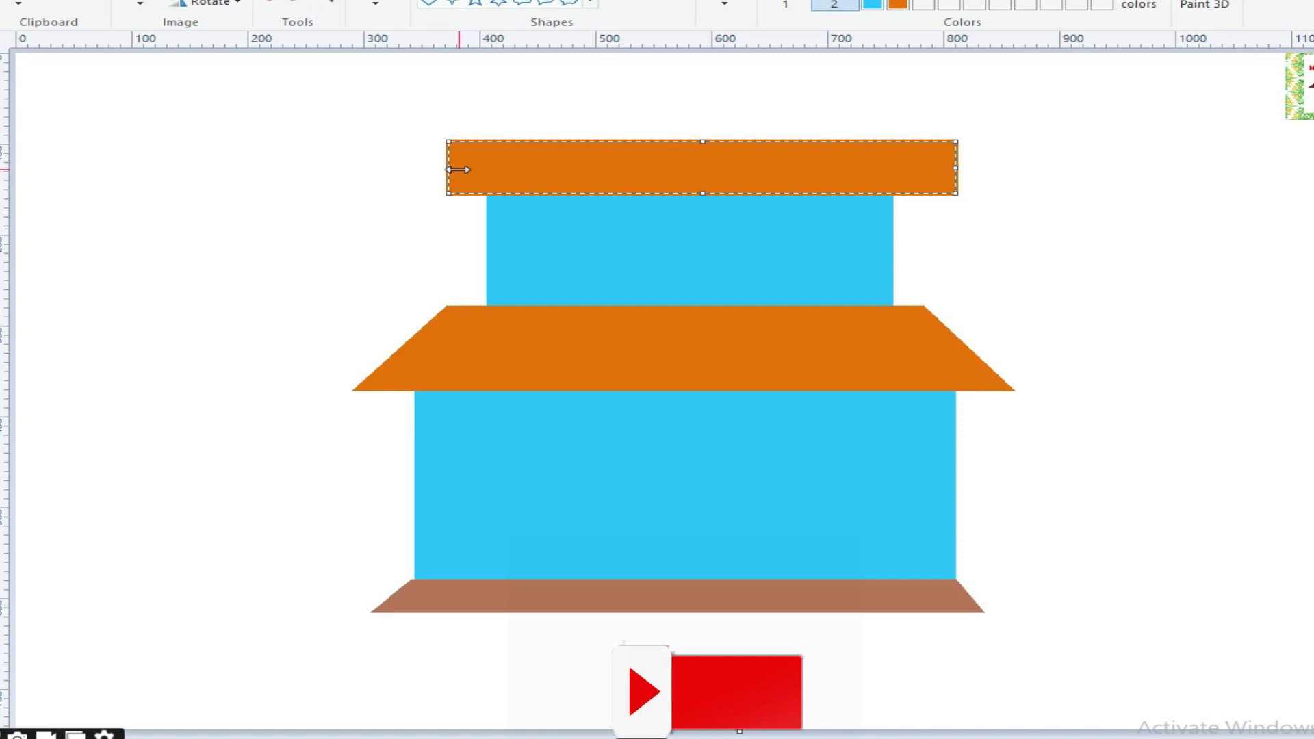
drag(448, 167, 437, 166)
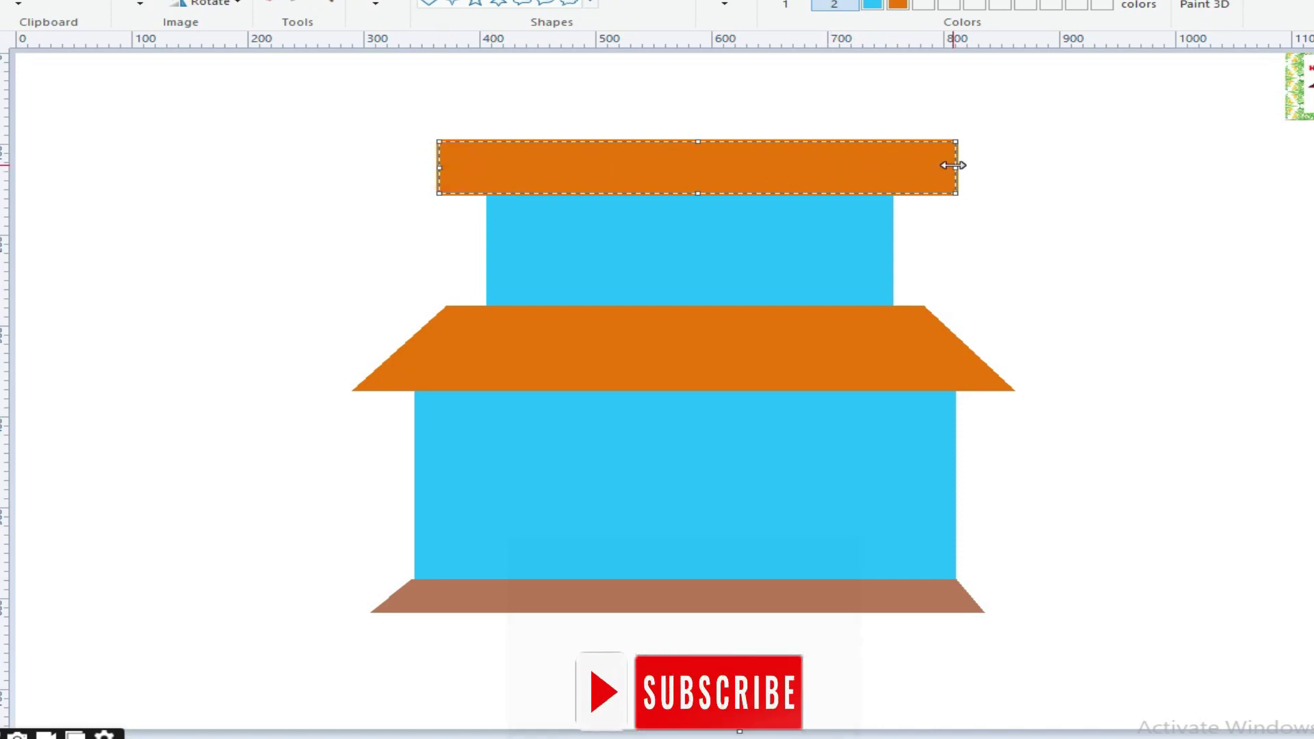
drag(952, 165, 945, 167)
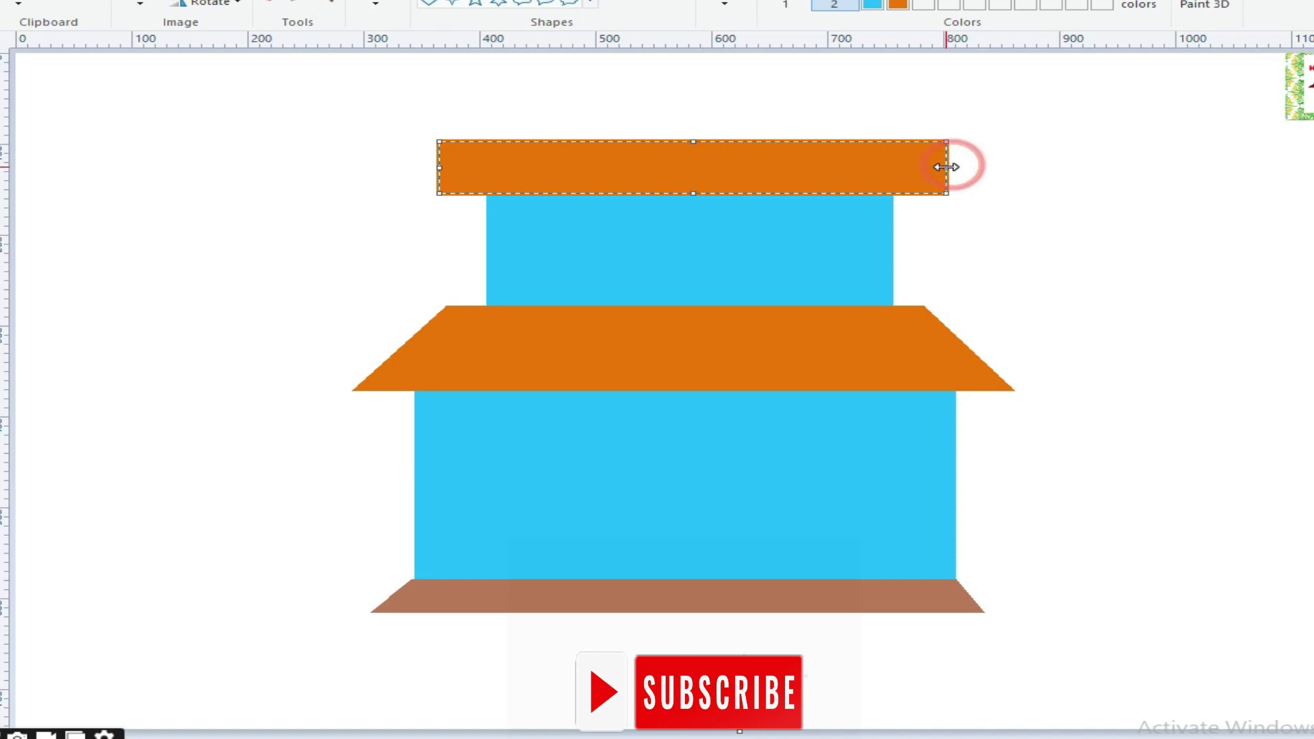
click(568, 85)
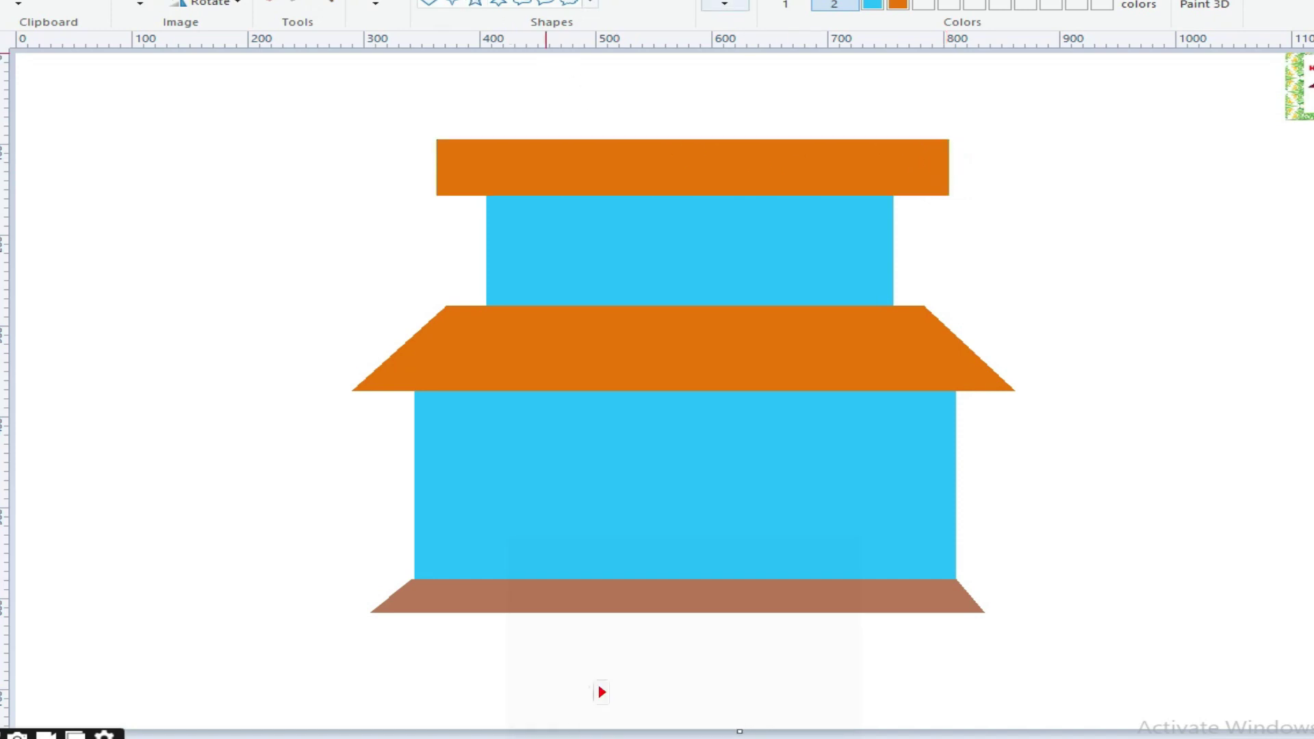
Step: Draw white diagonals at both ends of the top roof and fill its corners white
click(785, 4)
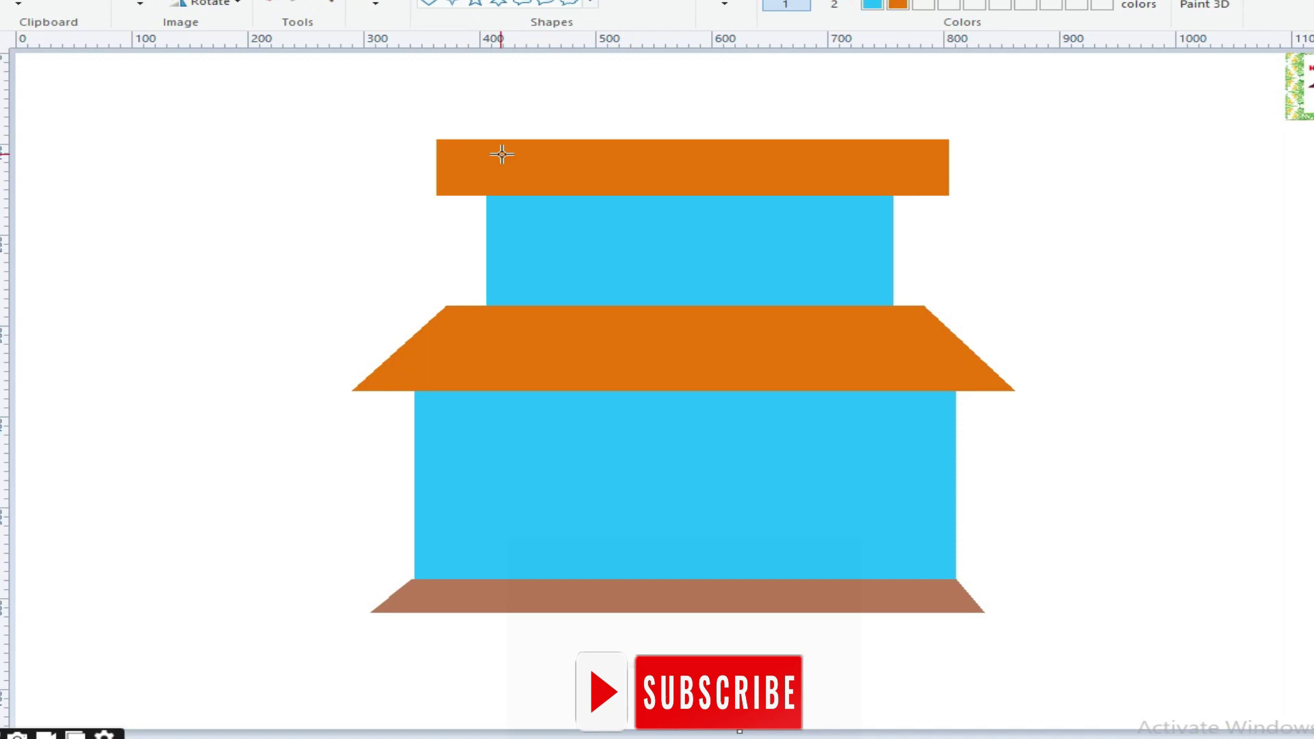
drag(505, 137, 429, 203)
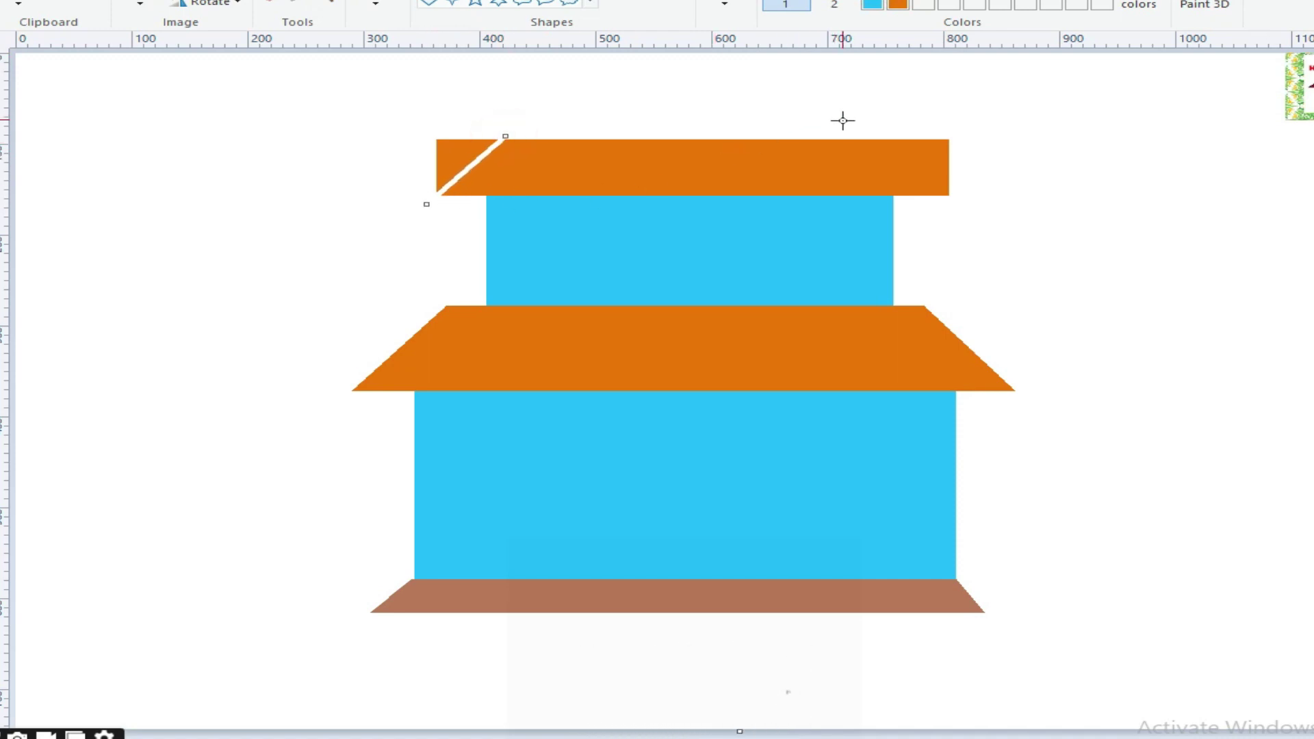
drag(876, 135, 950, 199)
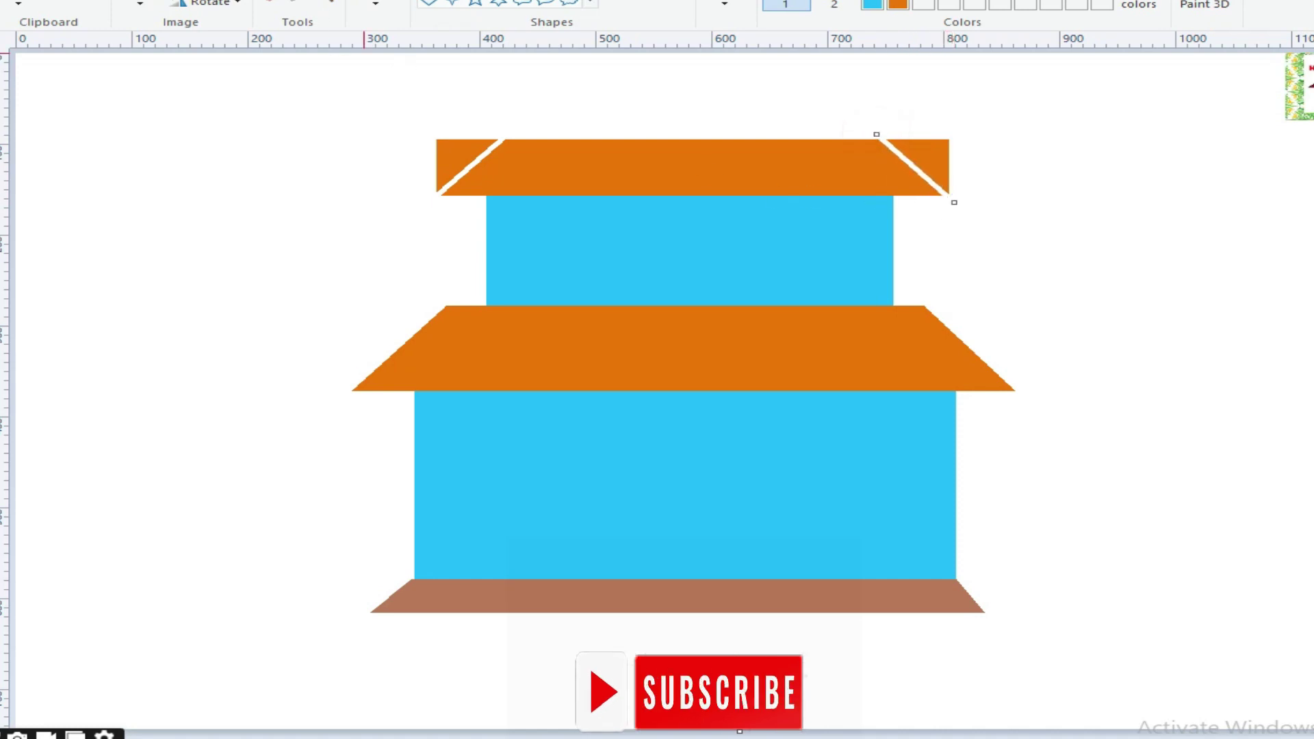
click(440, 145)
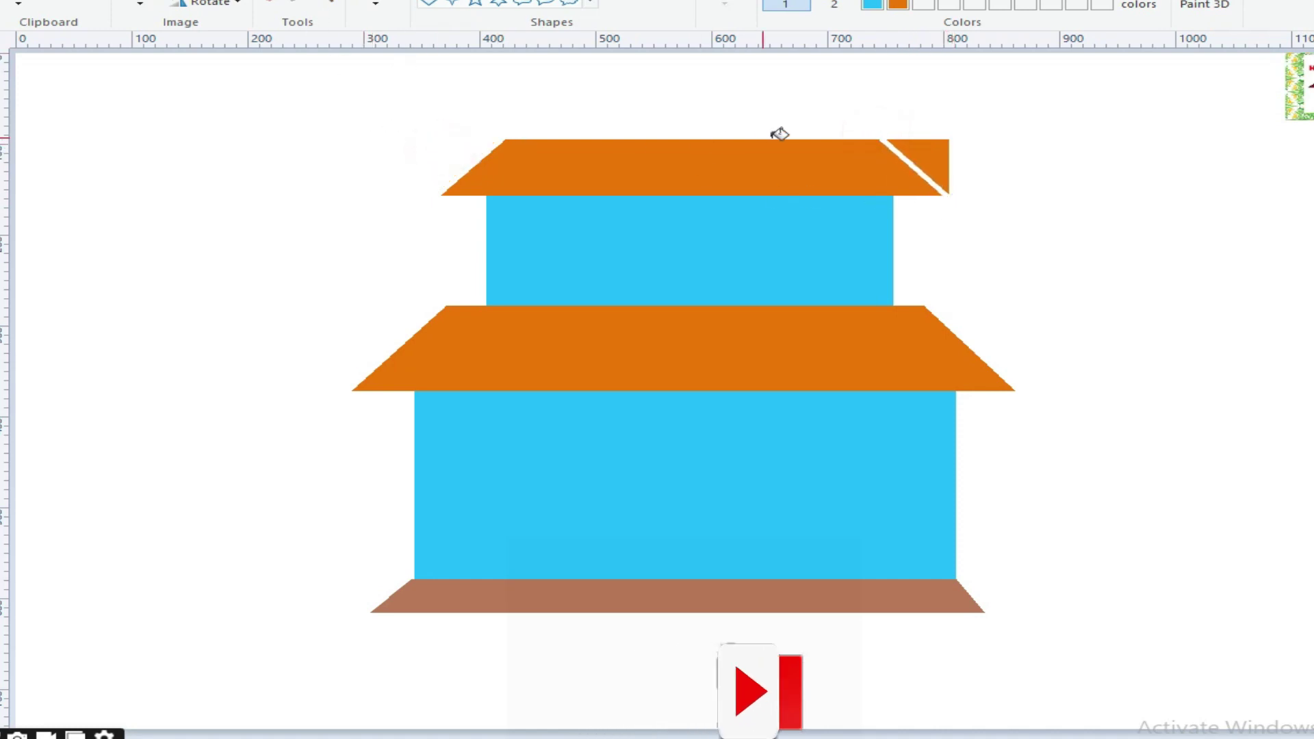
click(926, 156)
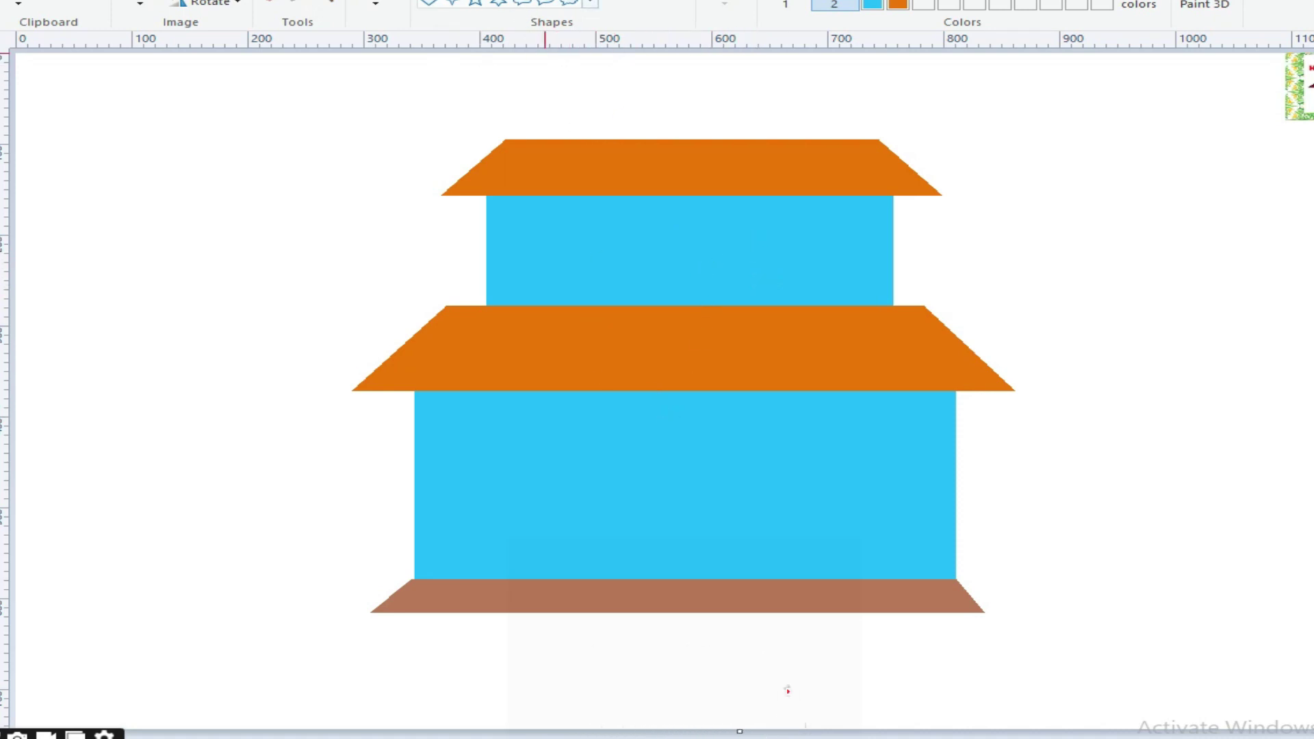
Step: Draw a large black door on the ground-floor wall, shifted slightly left
mouse_move(646, 444)
mouse_down()
mouse_move(762, 525)
mouse_move(760, 578)
mouse_up()
drag(713, 533, 693, 530)
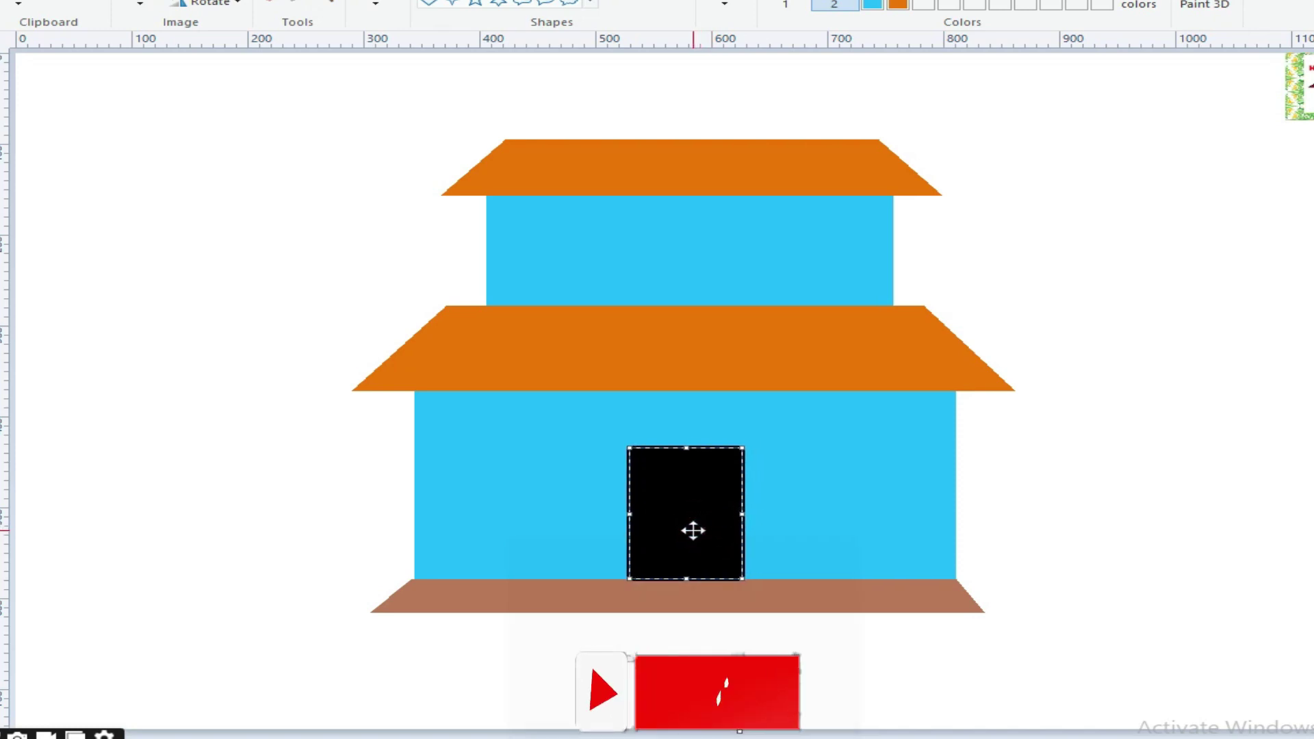
click(1158, 509)
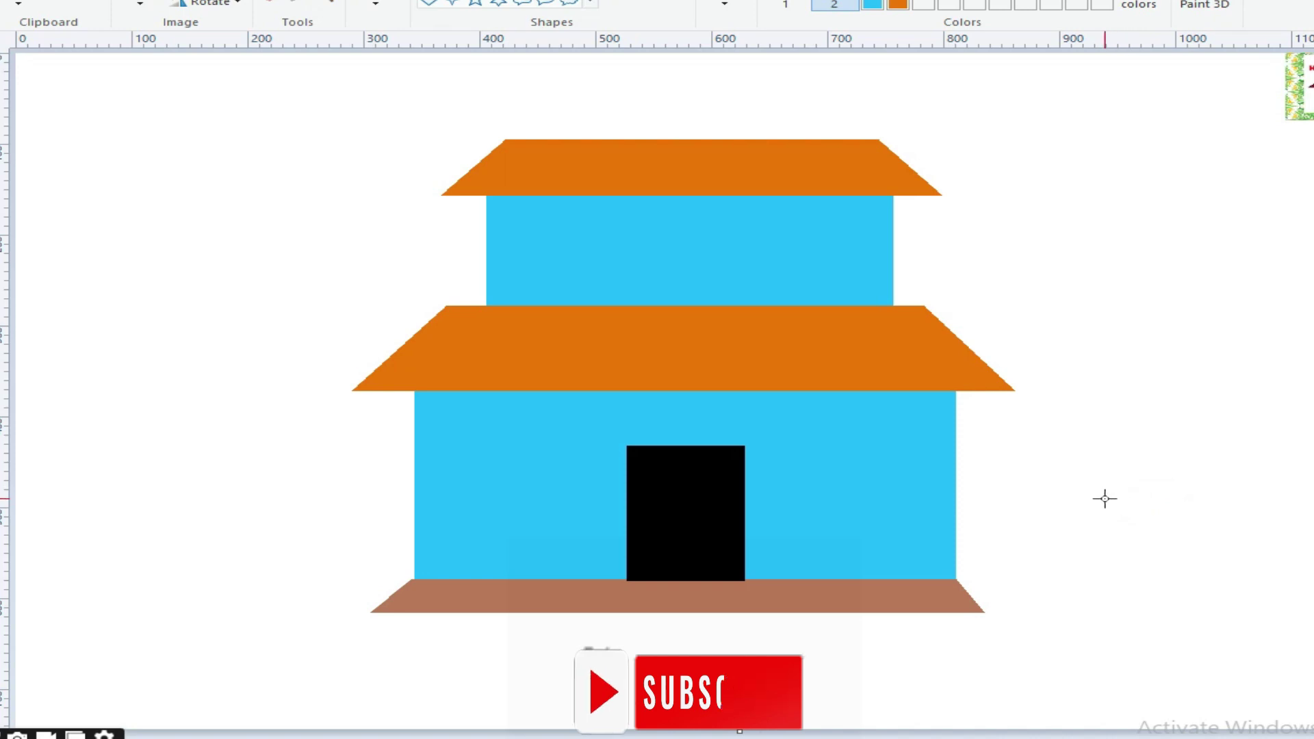
Step: Draw a smaller black opening centred on the upper wall
drag(650, 235, 747, 304)
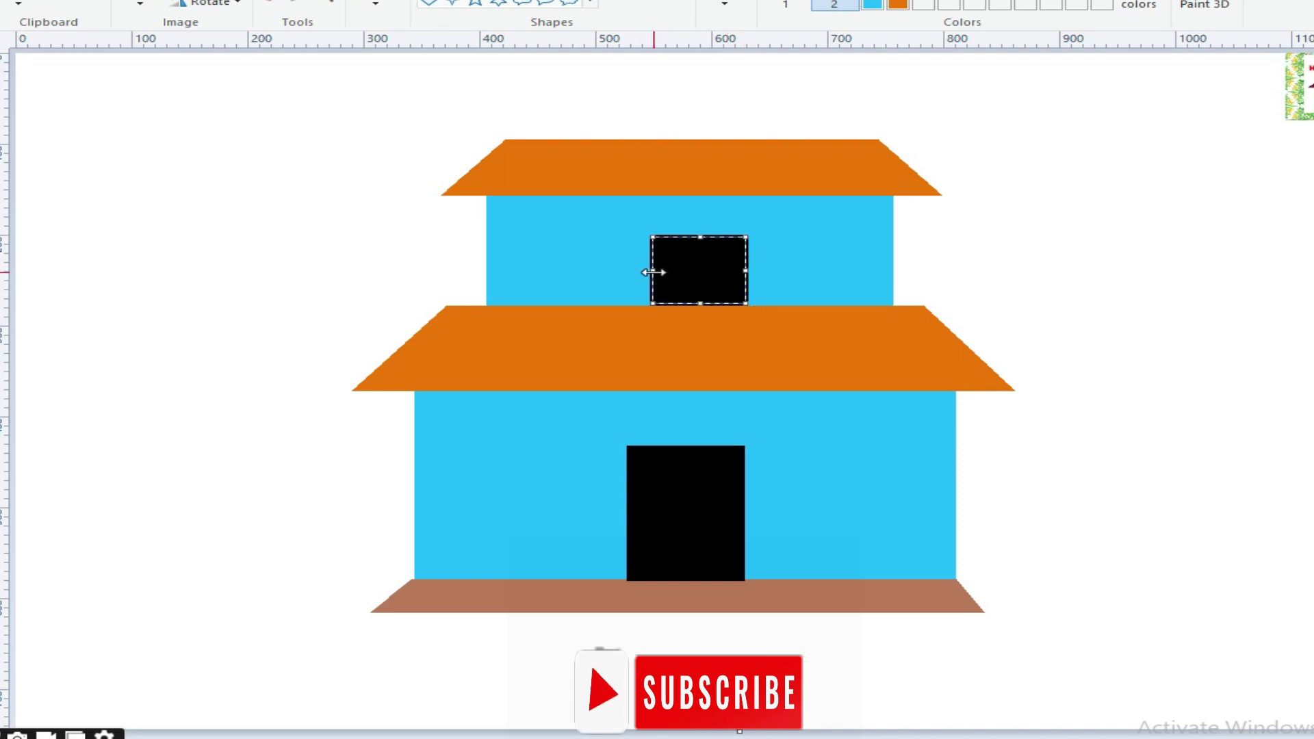
mouse_move(652, 273)
mouse_down()
mouse_move(733, 271)
mouse_move(694, 225)
mouse_up()
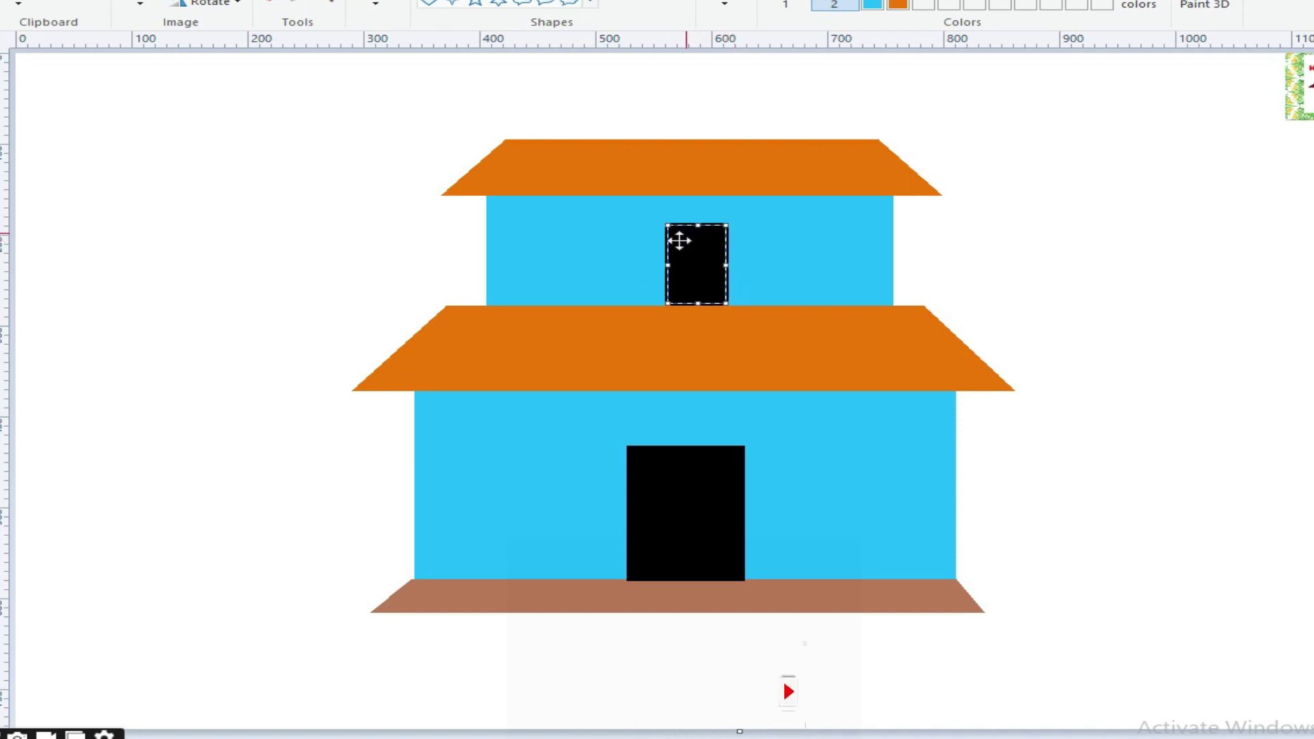
drag(662, 268, 658, 268)
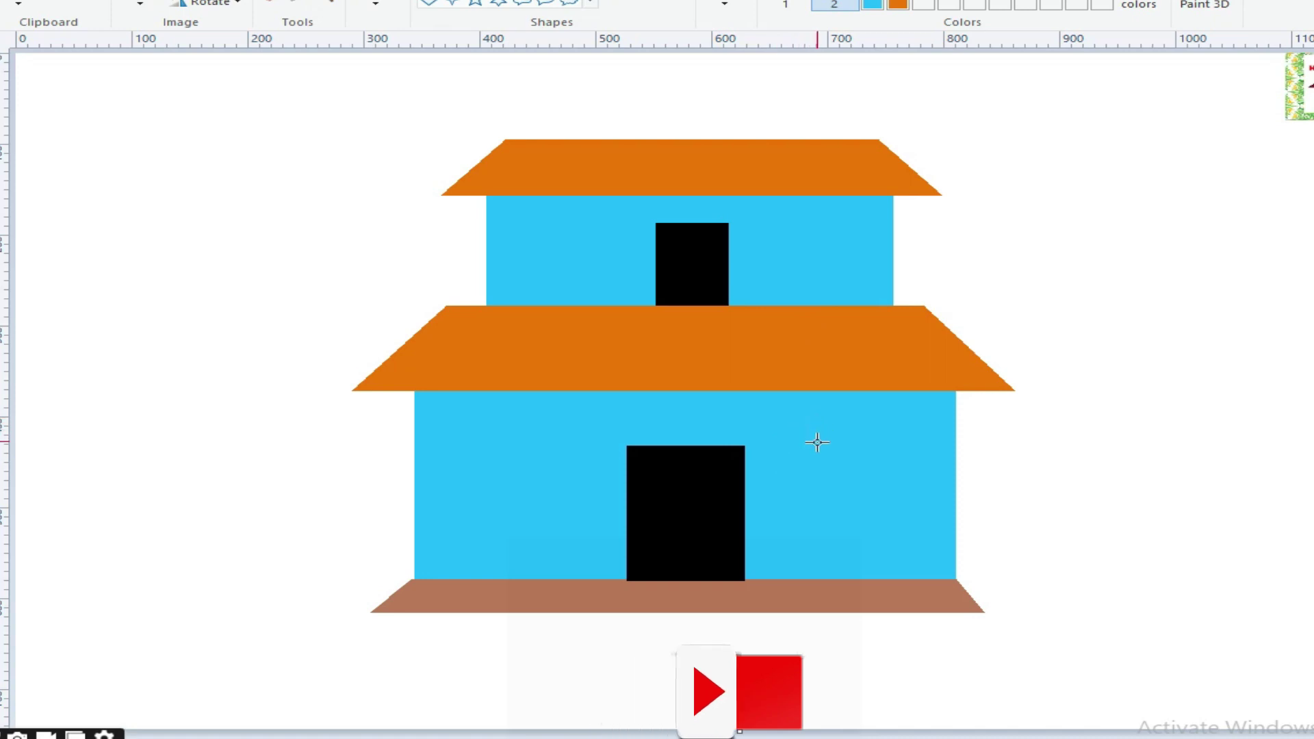
Step: Draw a black window right of the ground-floor door and resize it
drag(808, 468, 889, 502)
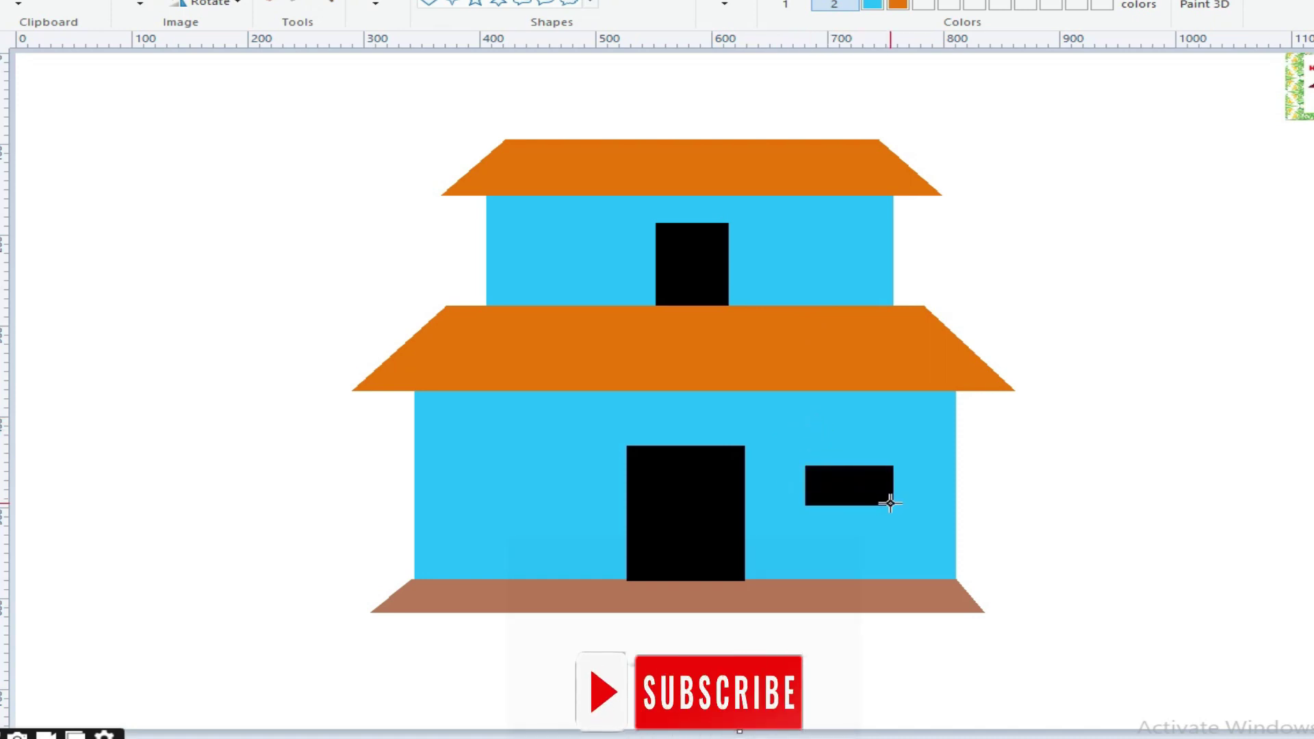
drag(890, 502, 844, 489)
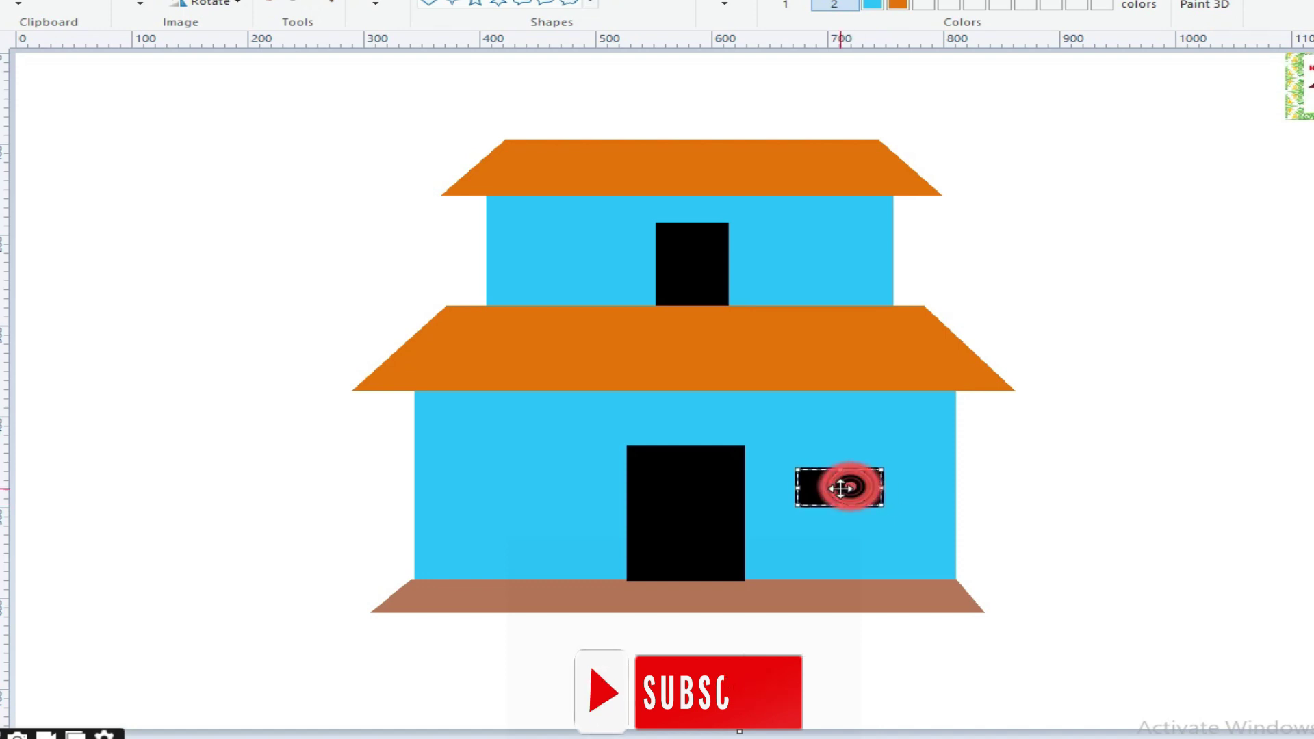
right_click(839, 487)
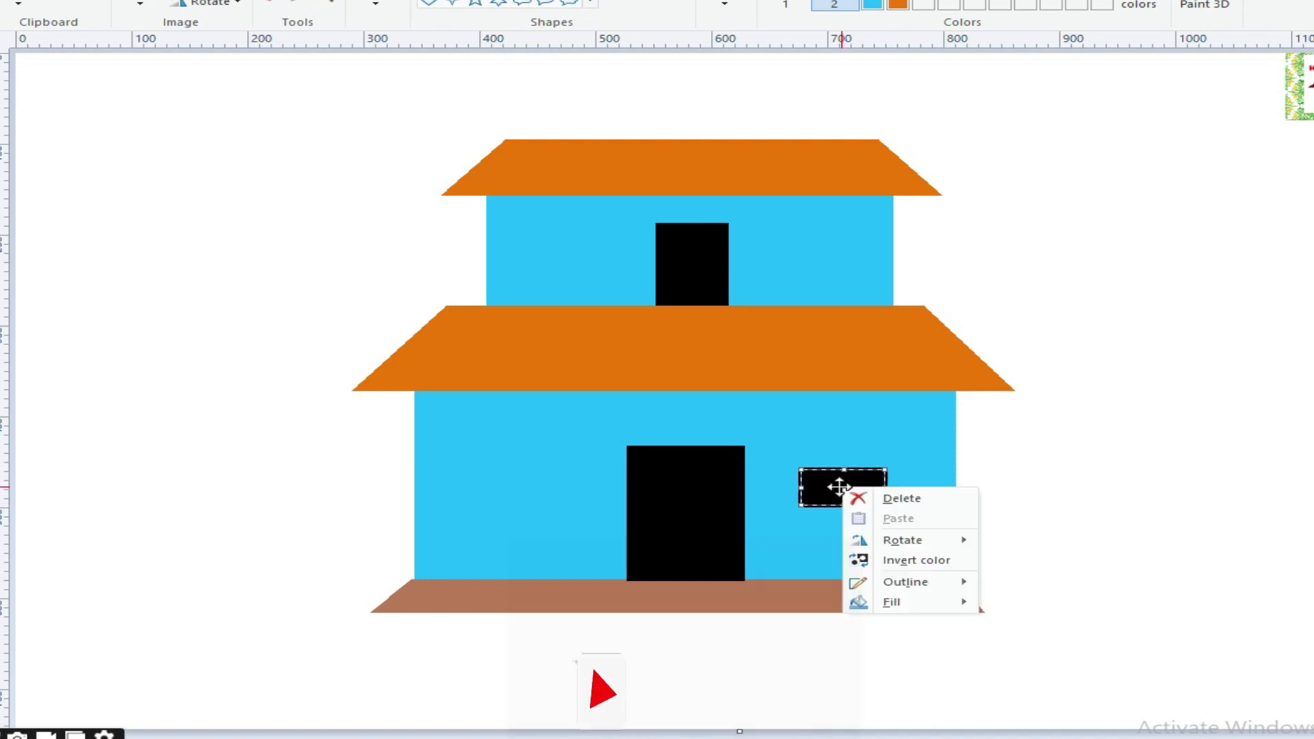
click(1019, 469)
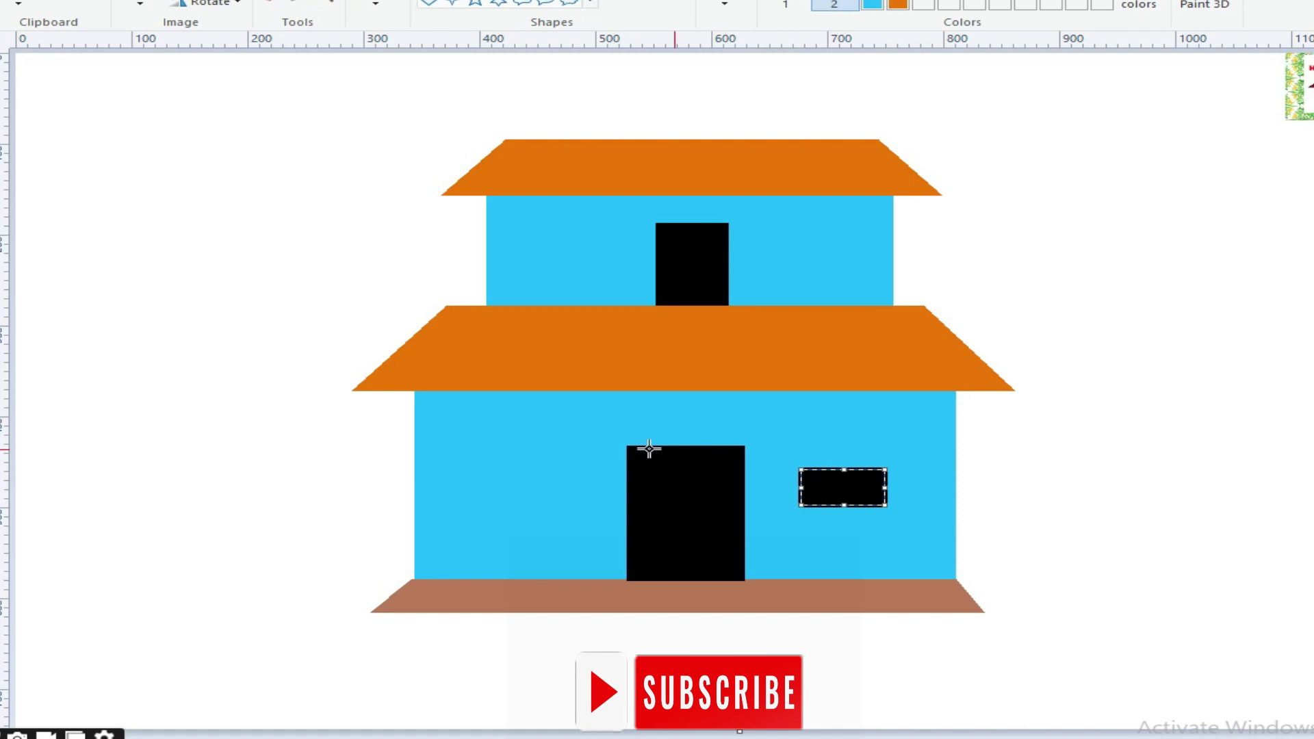
Step: Copy the lower-right window with a rectangular selection and paste the copy left of the door
click(147, 4)
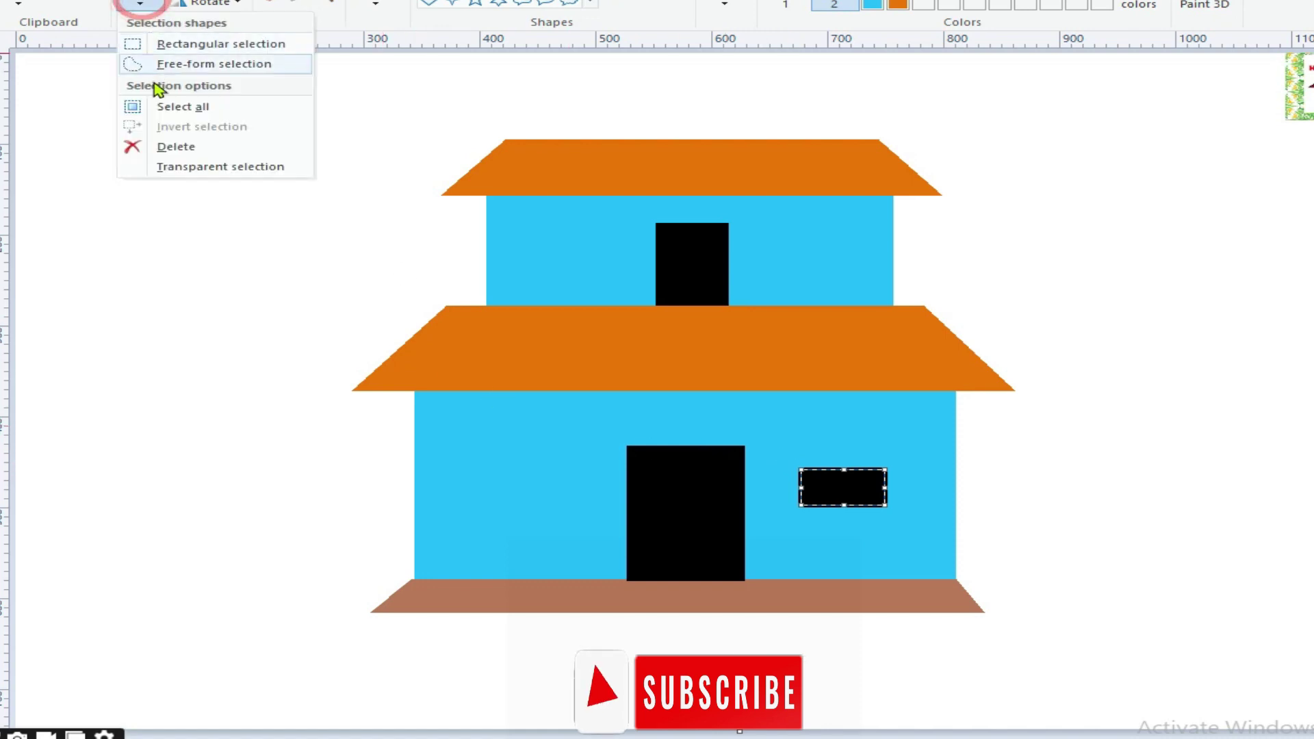
click(199, 48)
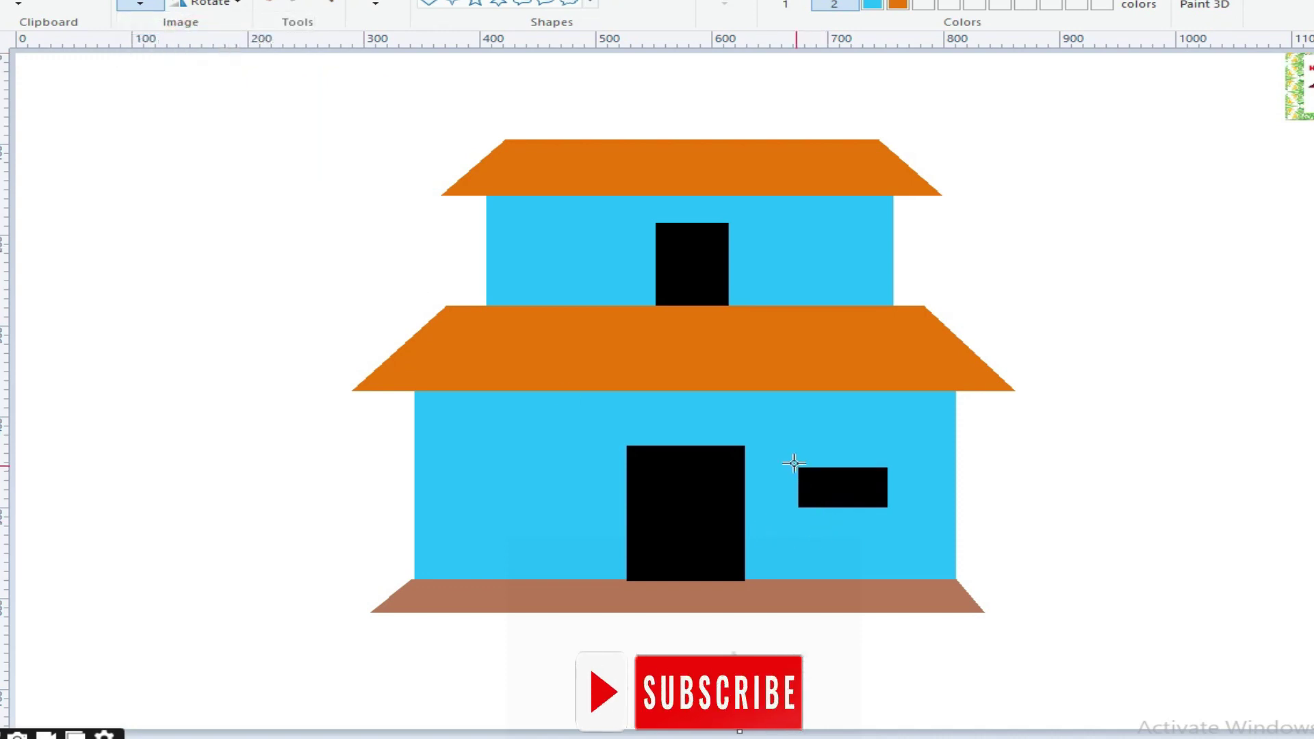
drag(787, 447, 908, 524)
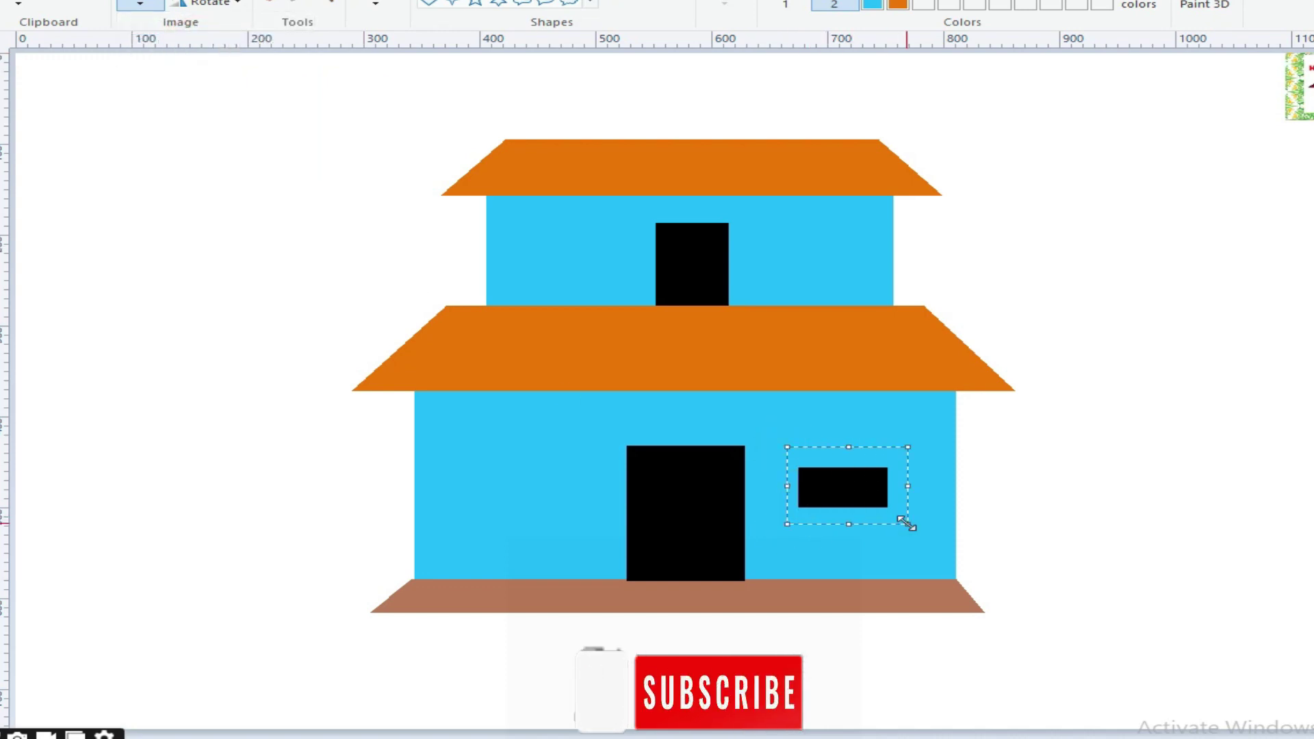
right_click(849, 494)
click(907, 525)
right_click(460, 431)
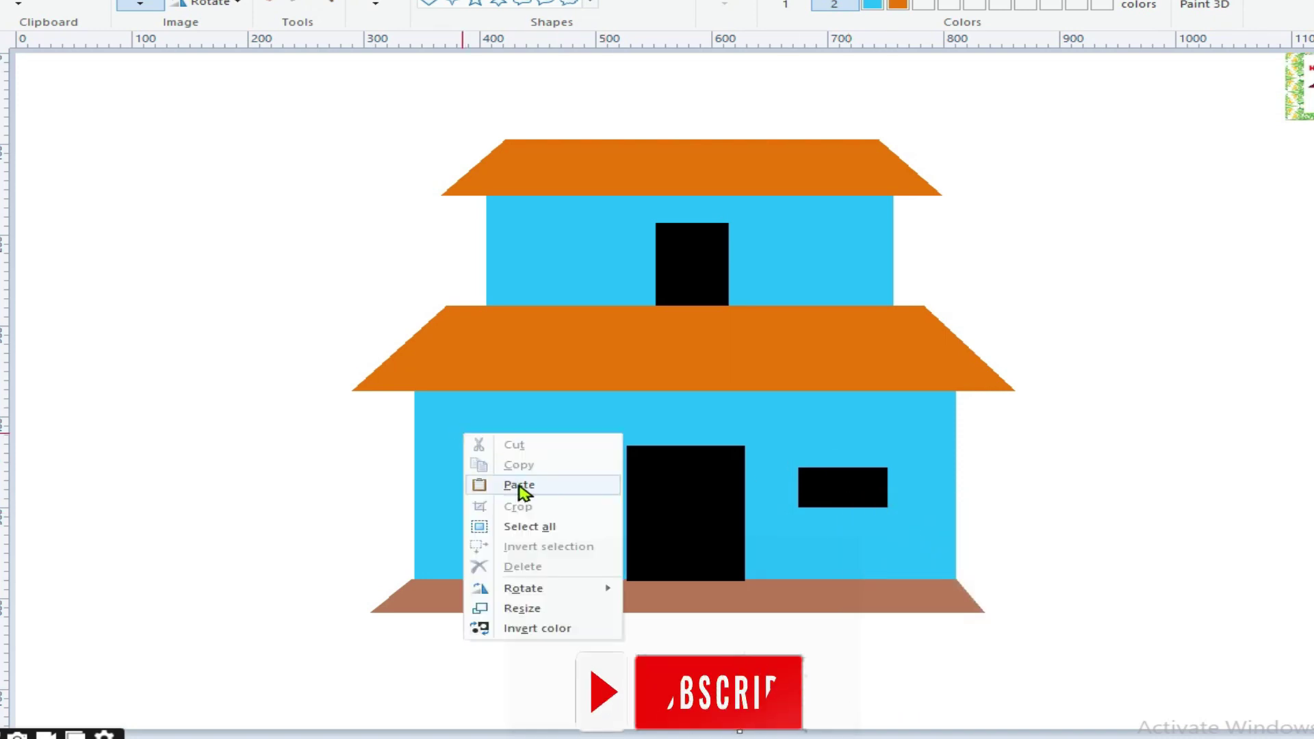
click(518, 484)
drag(82, 87, 530, 479)
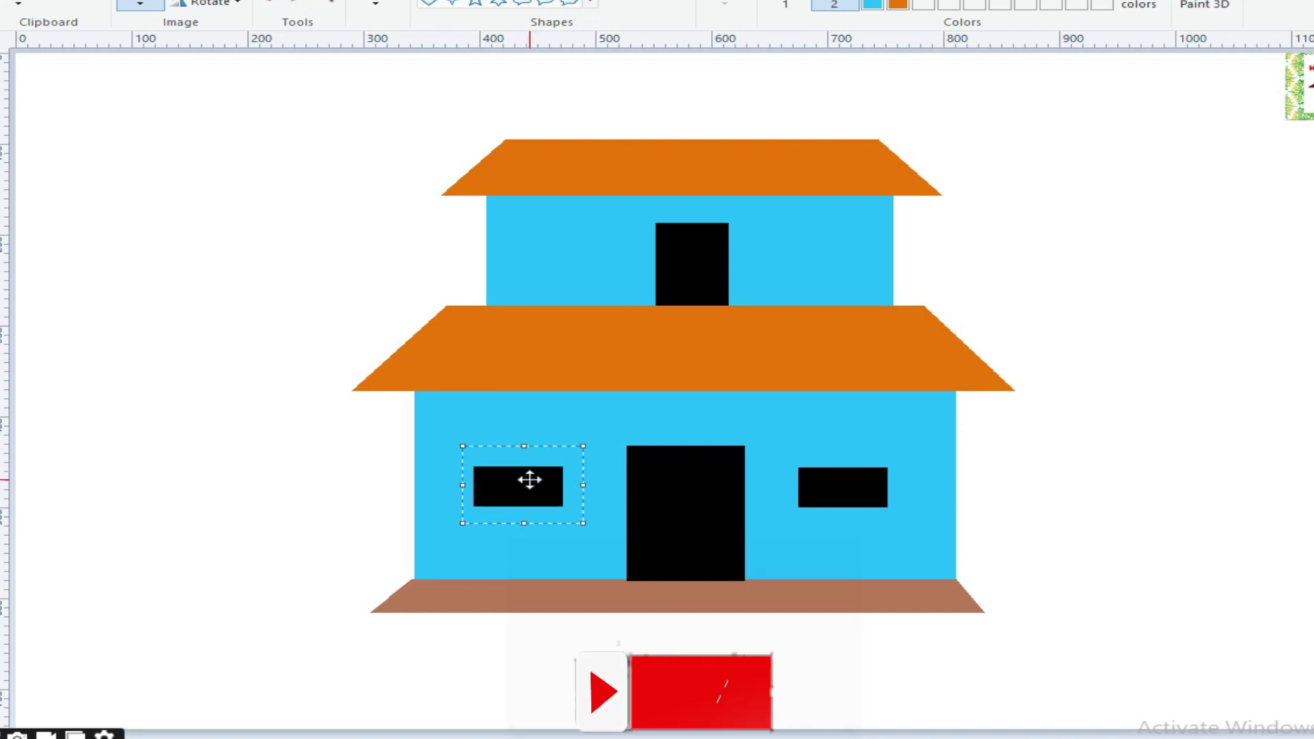
Step: Paste another window onto the upper wall left of the door and shrink it
right_click(242, 213)
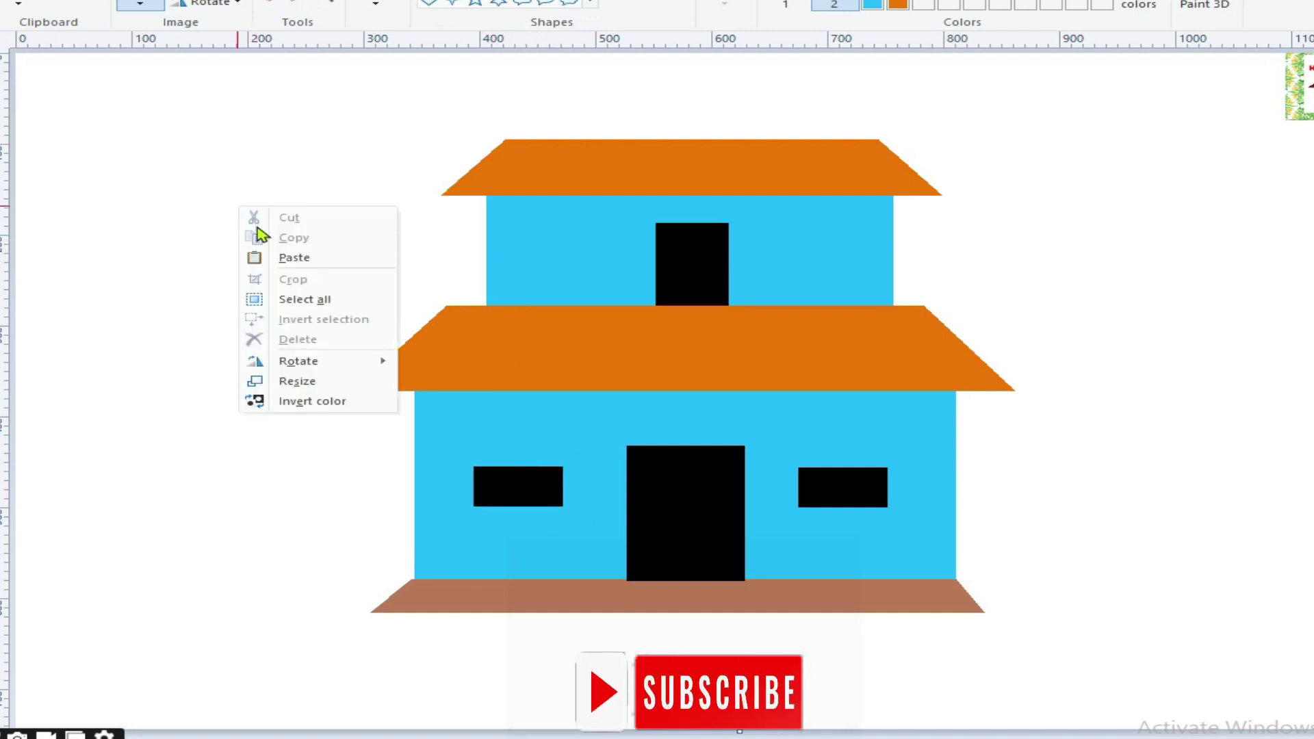
click(281, 254)
mouse_move(83, 94)
mouse_down()
mouse_move(592, 246)
mouse_move(585, 254)
mouse_up()
click(585, 254)
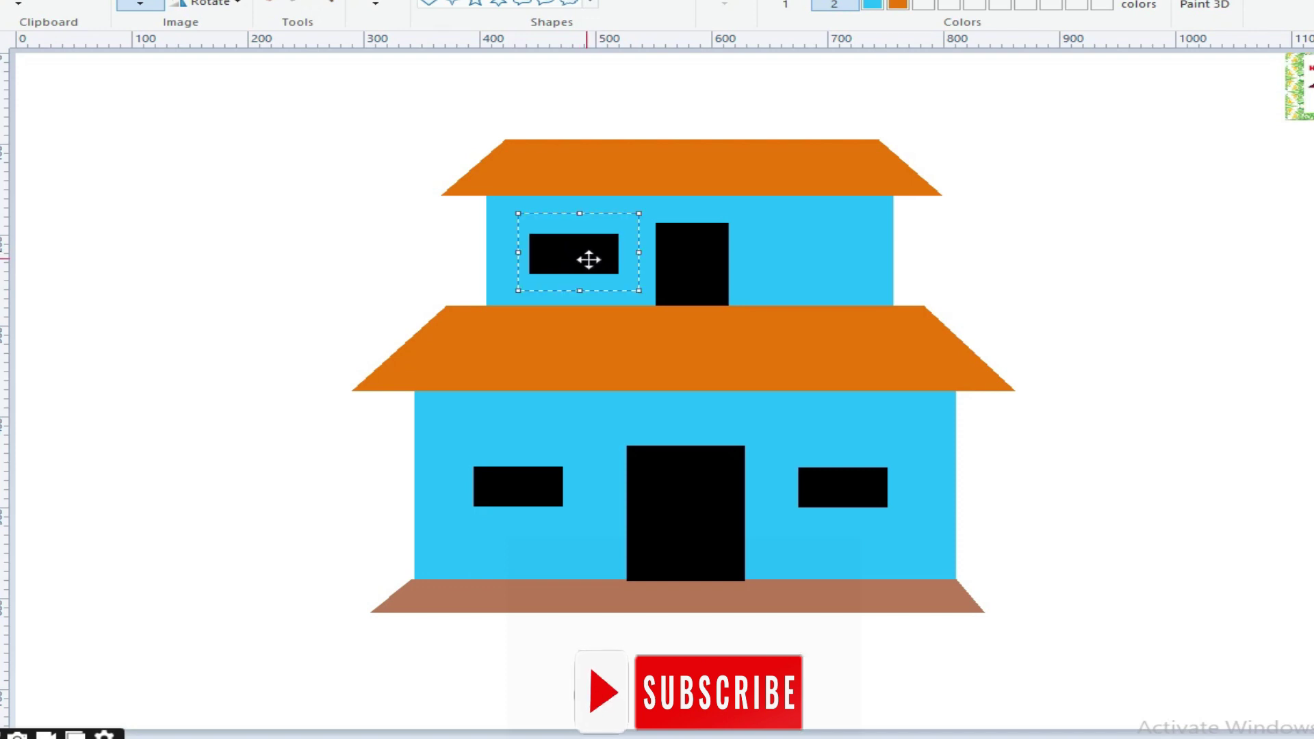
drag(628, 286, 569, 257)
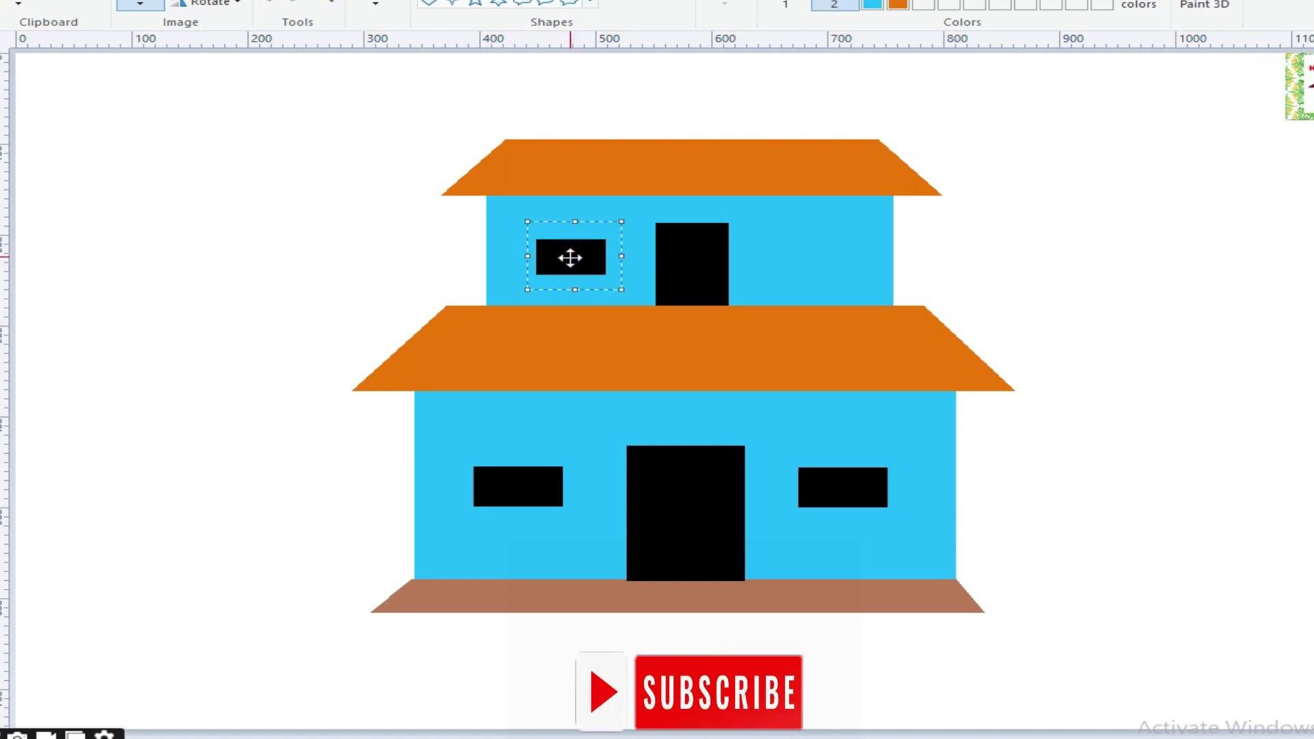
Step: Copy the smaller upper window and place the copy right of the upper door
right_click(571, 258)
click(625, 290)
right_click(158, 172)
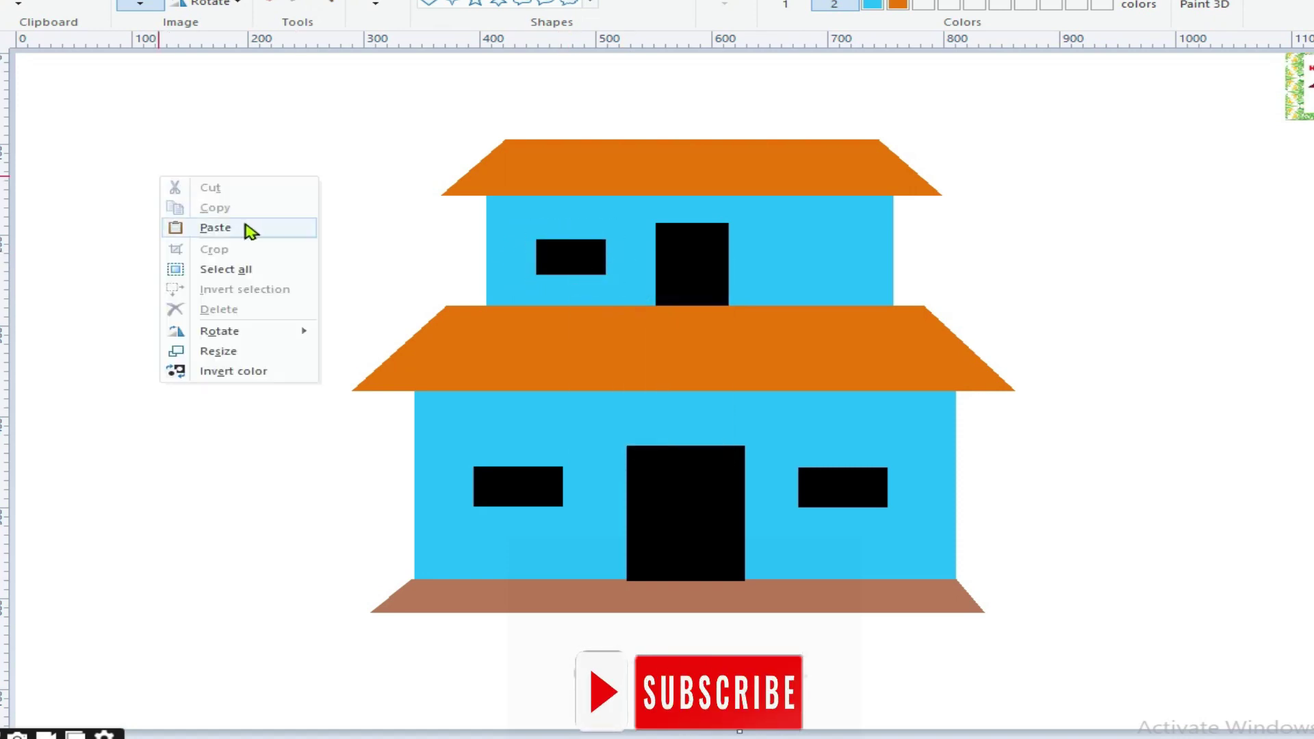
click(239, 225)
drag(76, 93, 812, 254)
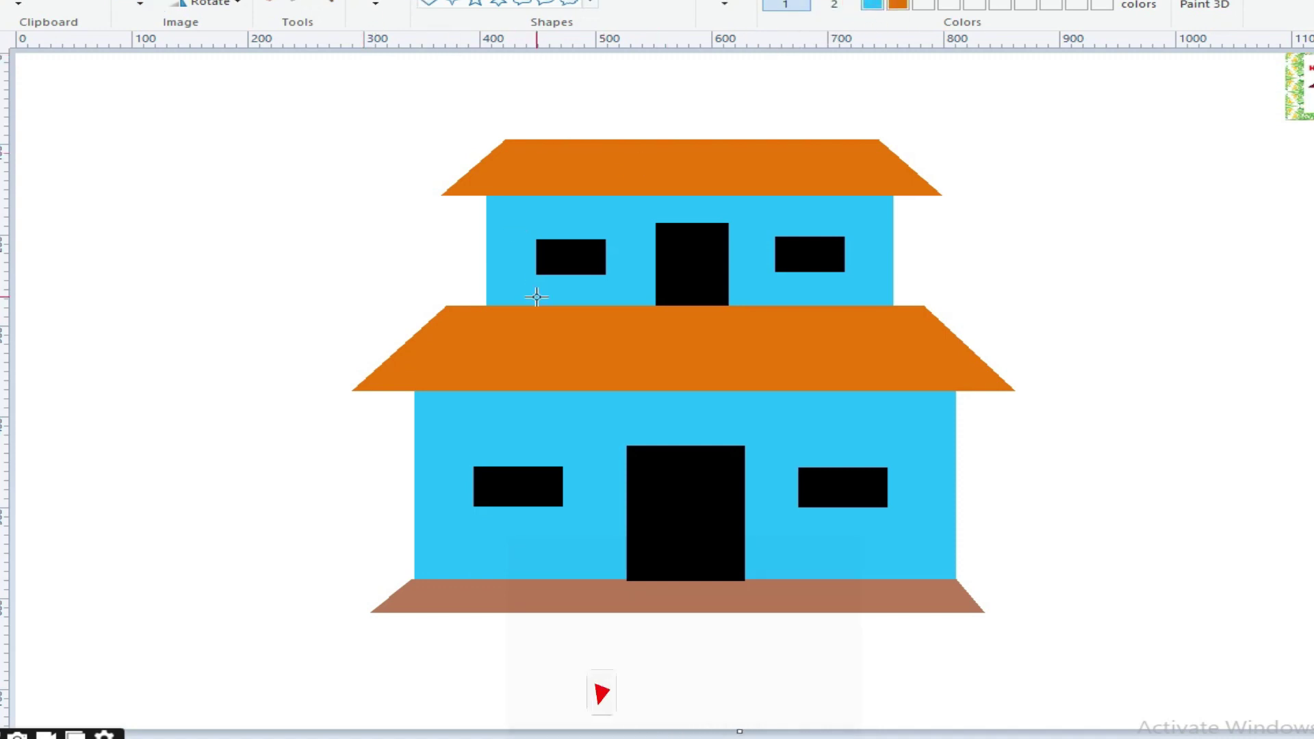
Step: Draw a thinner blue horizontal line across the upper-left window and adjust its ends
drag(539, 257, 631, 253)
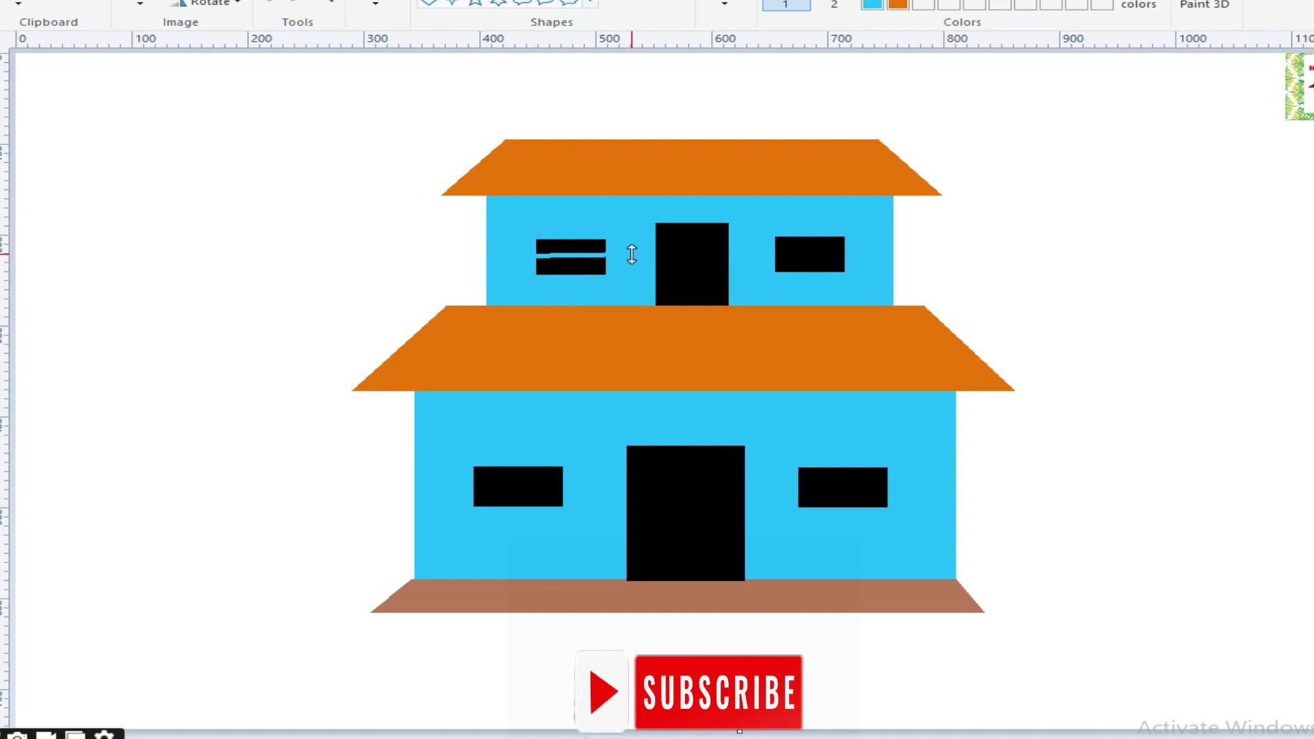
click(726, 6)
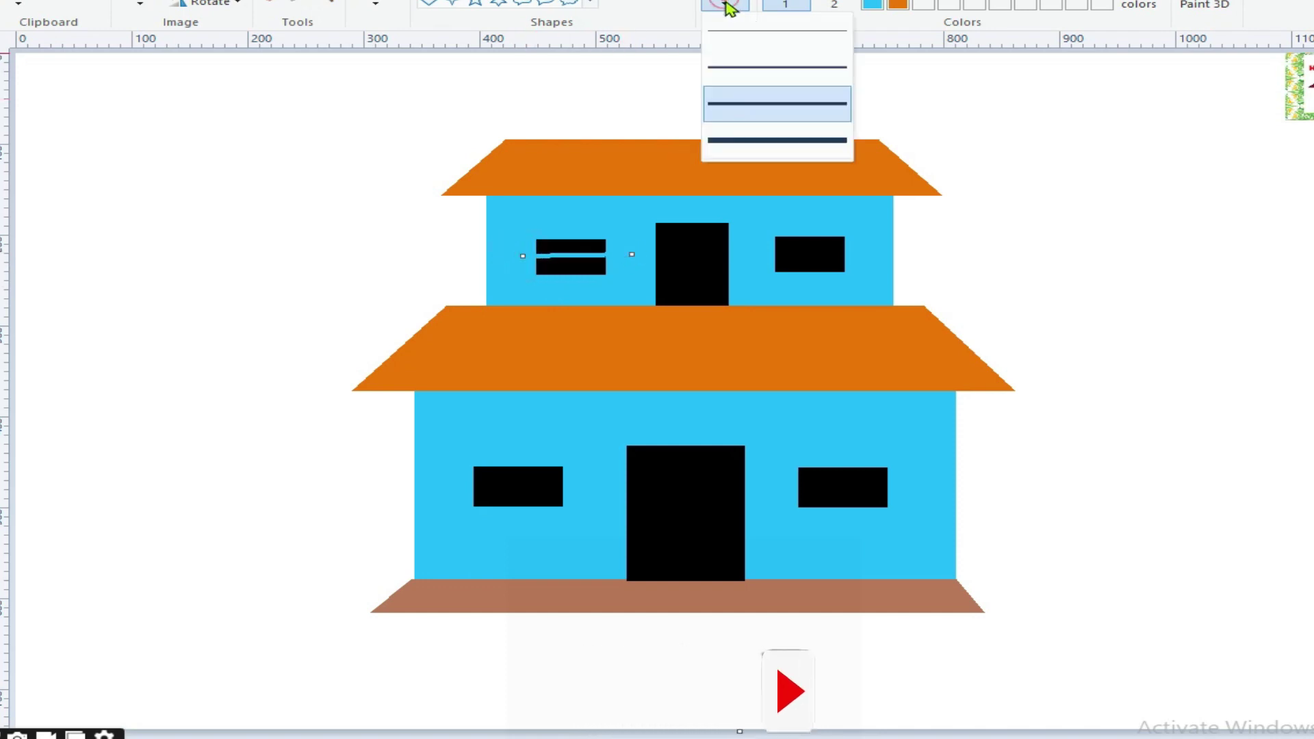
click(738, 75)
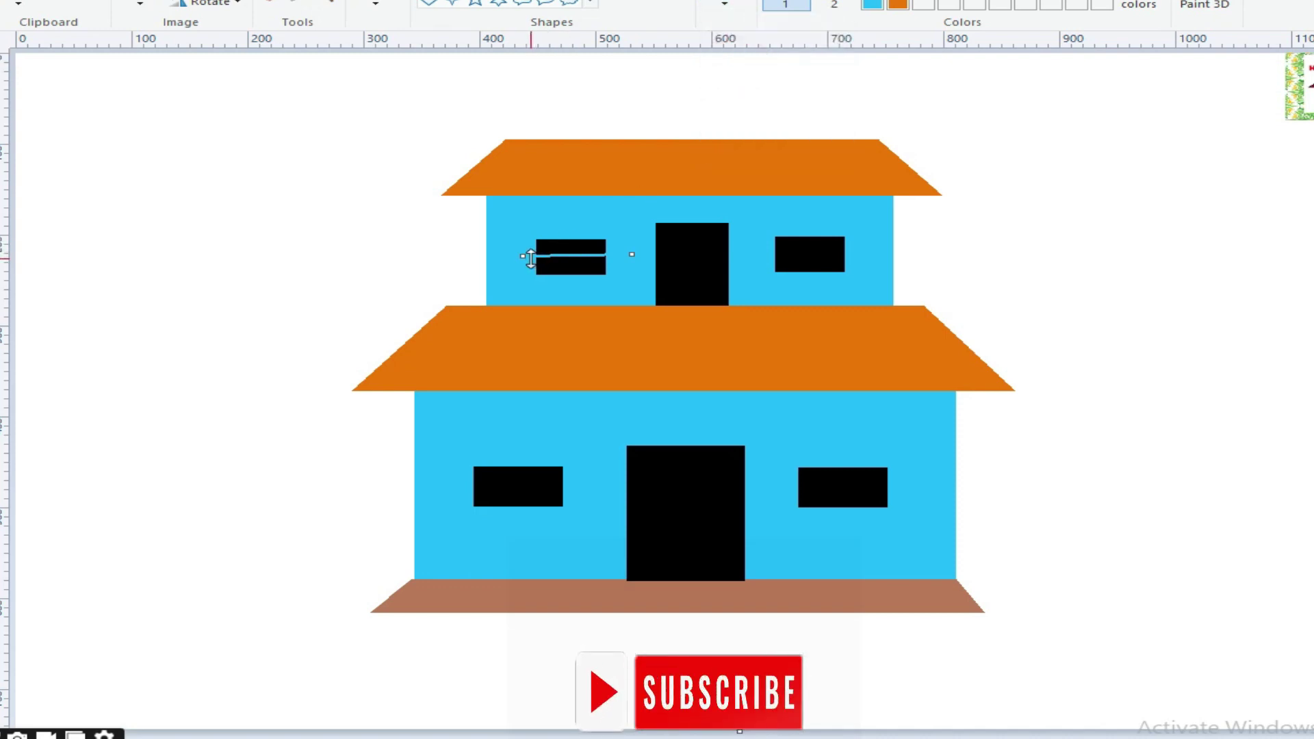
drag(523, 256, 518, 254)
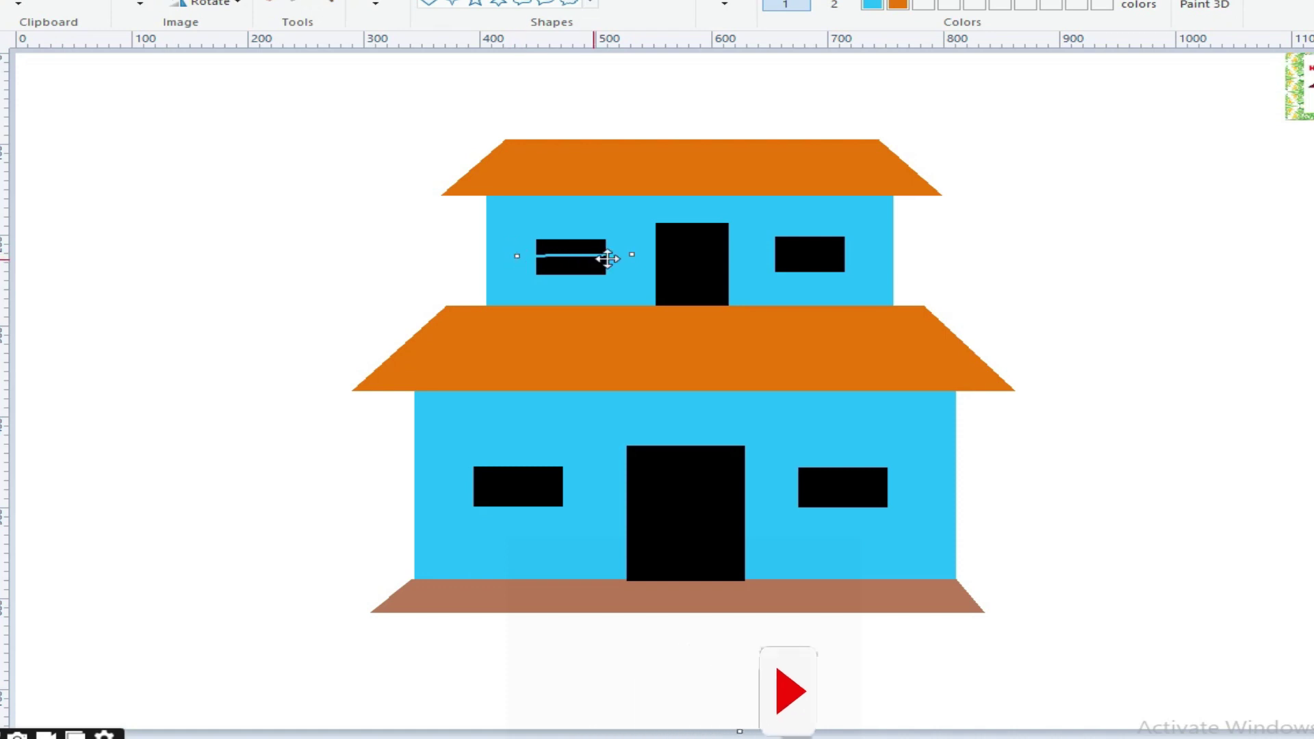
click(632, 255)
drag(632, 254, 638, 258)
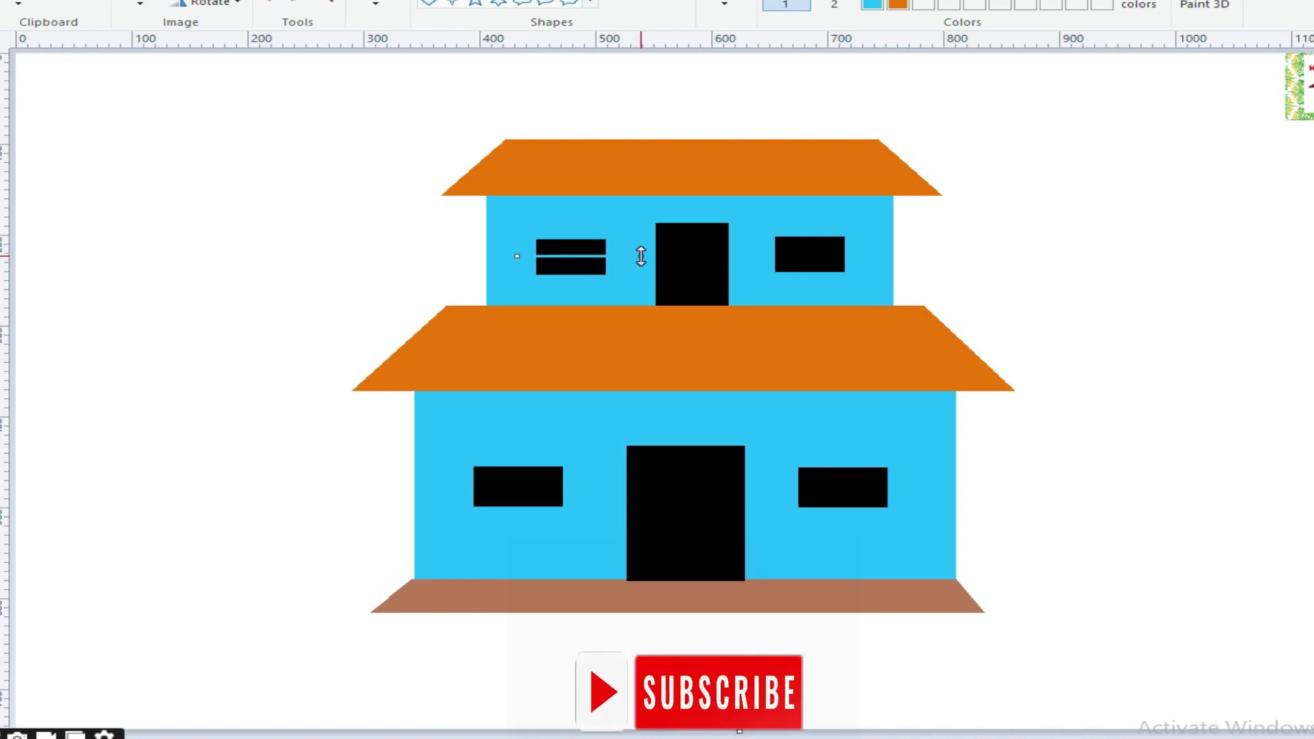
drag(572, 254, 574, 254)
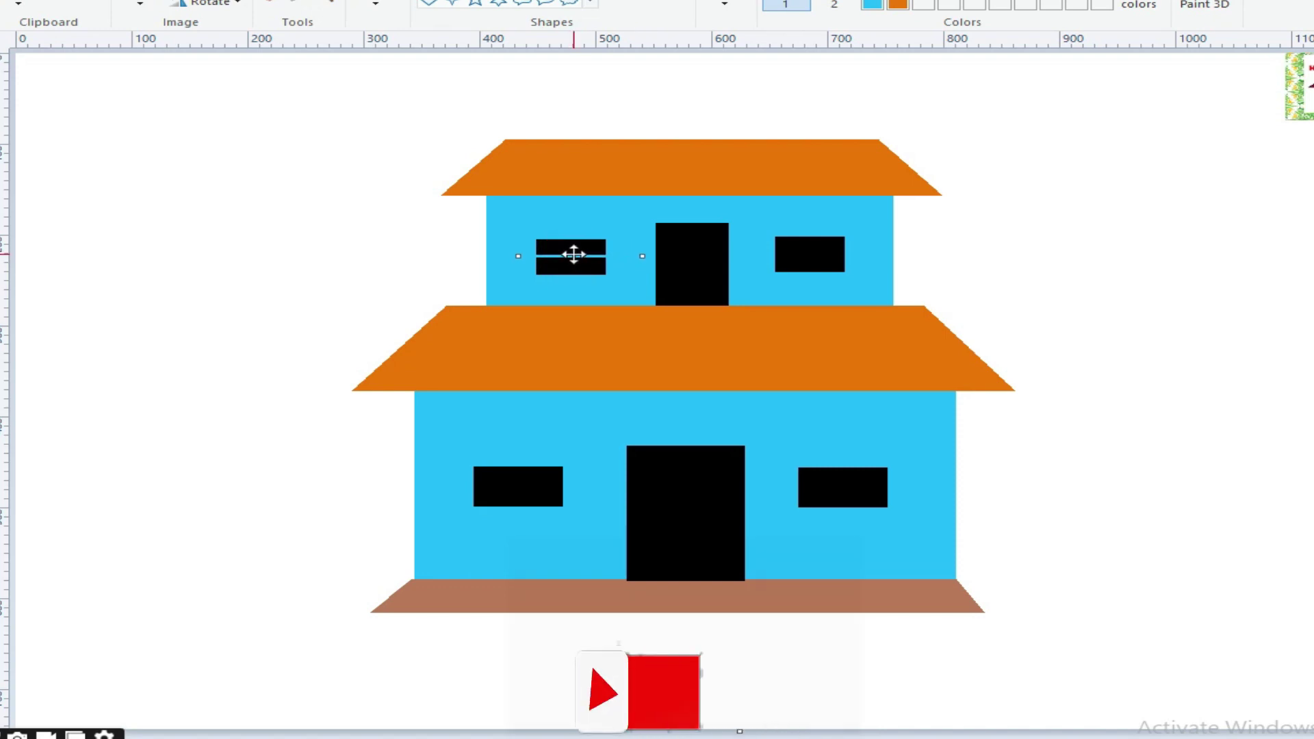
right_click(575, 256)
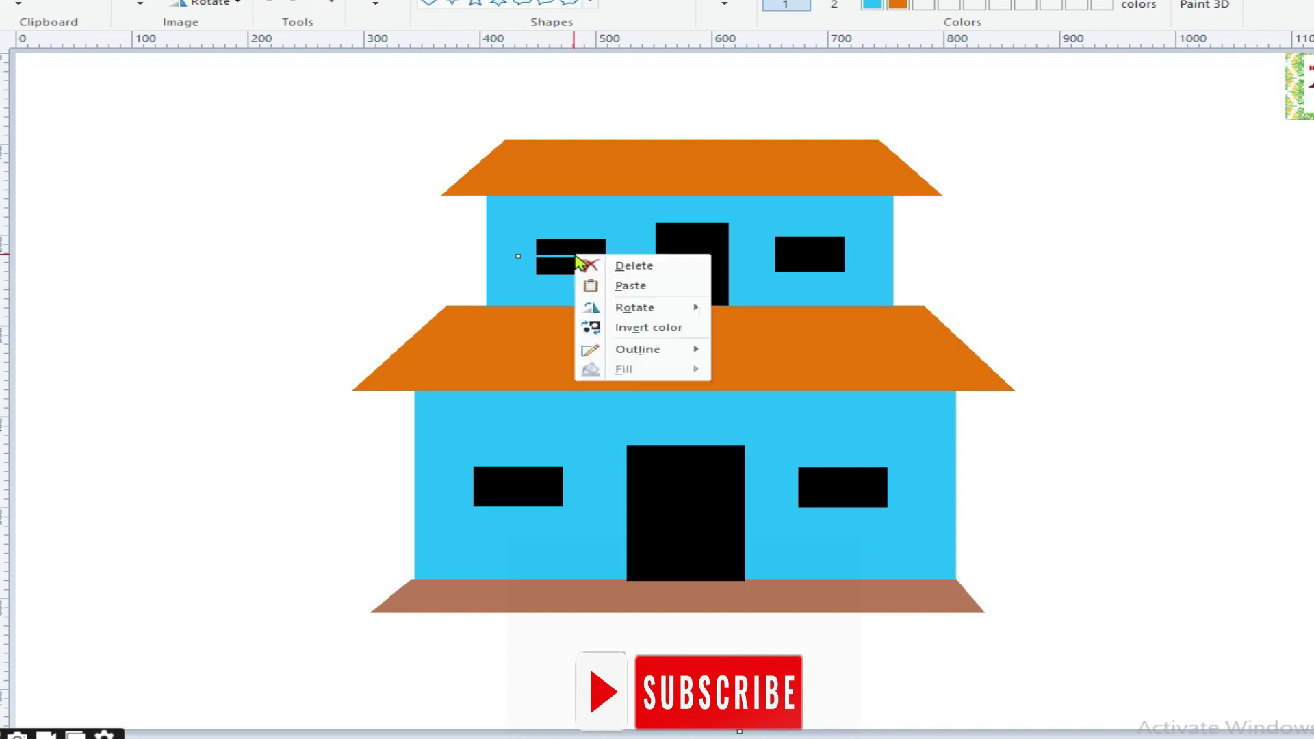
click(540, 216)
right_click(553, 258)
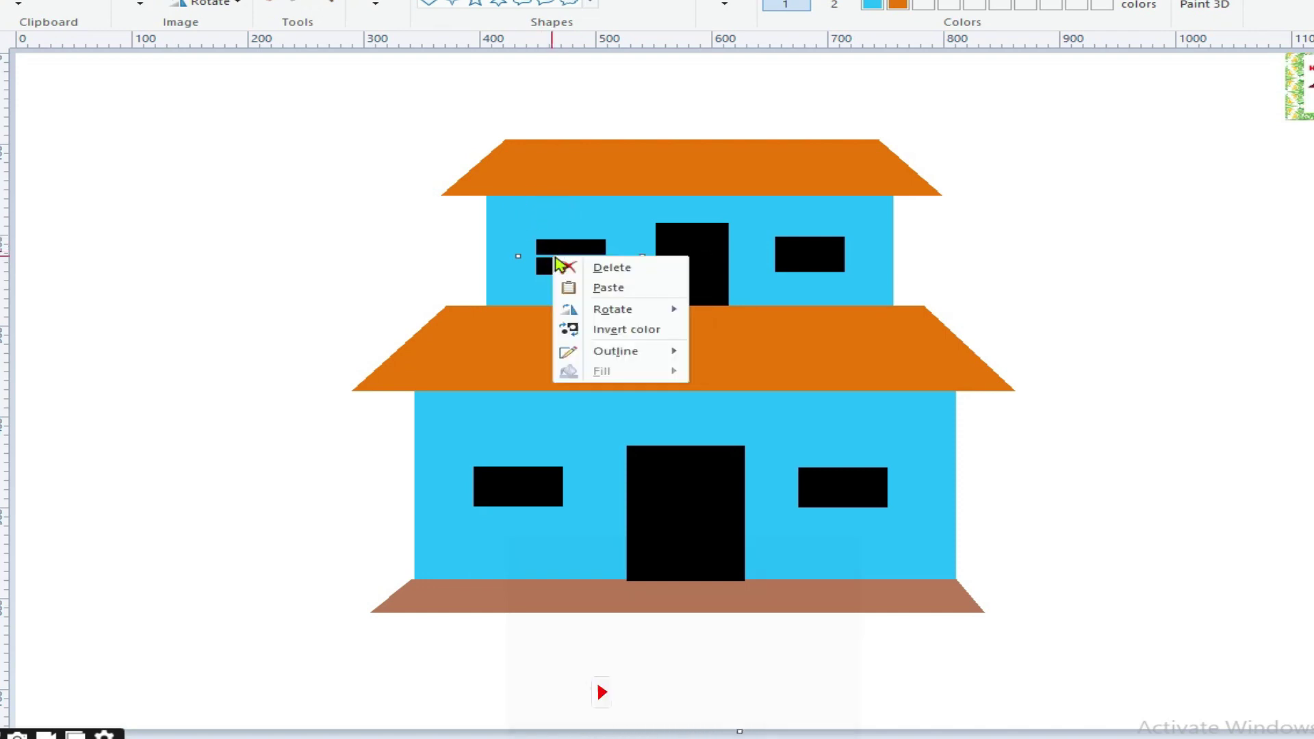
click(613, 220)
Step: Draw horizontal blue lines across the upper-right, lower-right and lower-left windows
drag(772, 254, 850, 254)
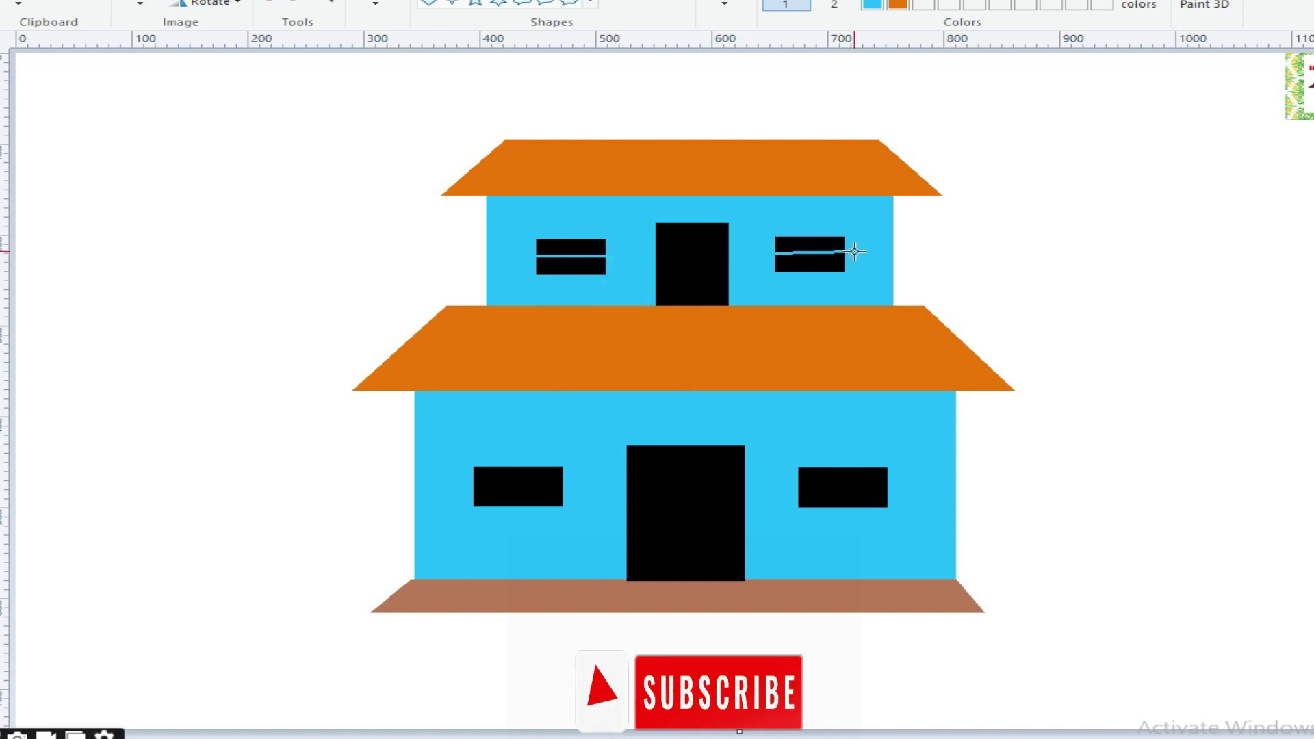
drag(855, 251, 860, 254)
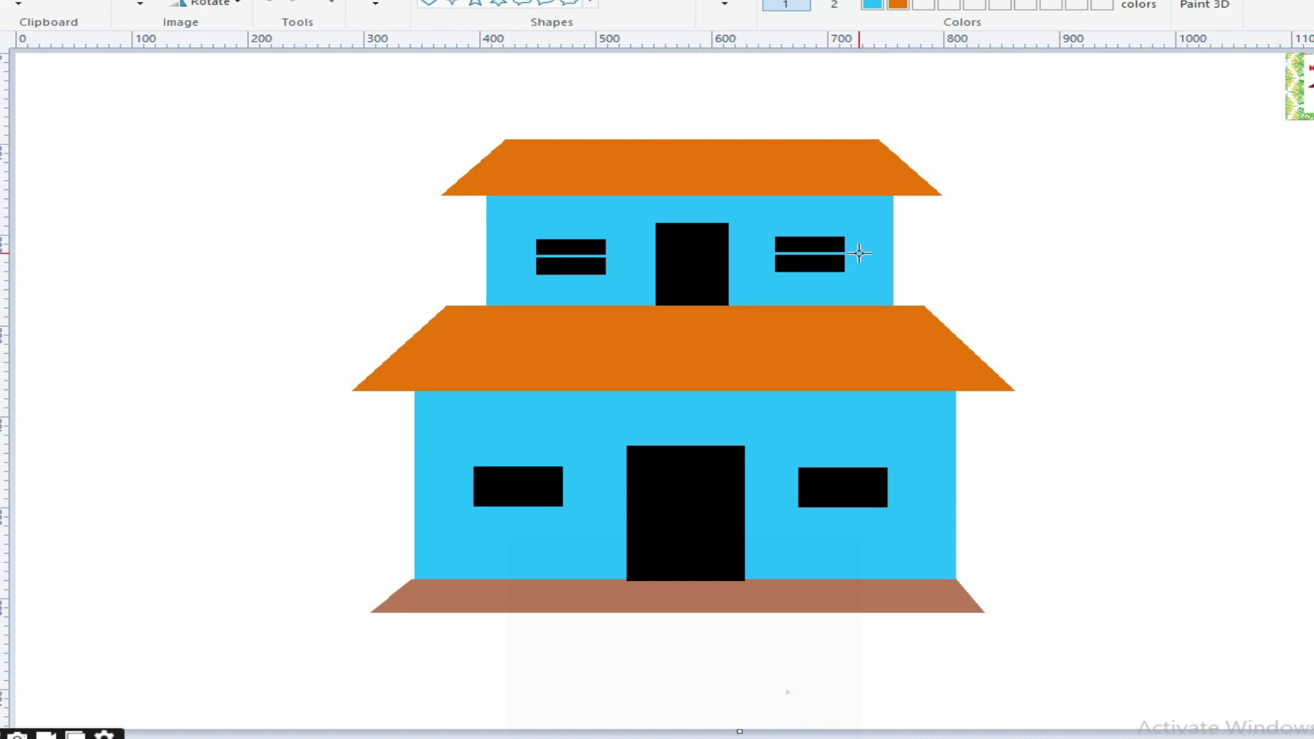
click(809, 293)
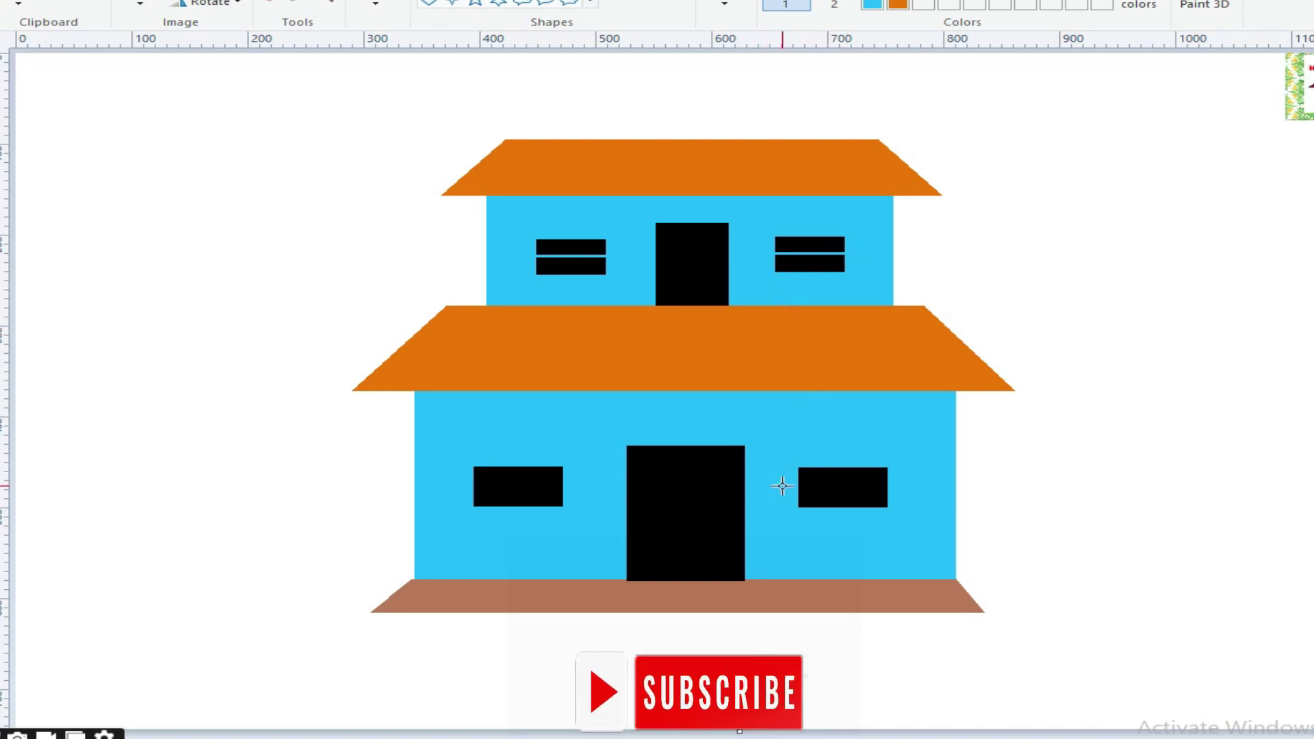
drag(792, 487, 900, 487)
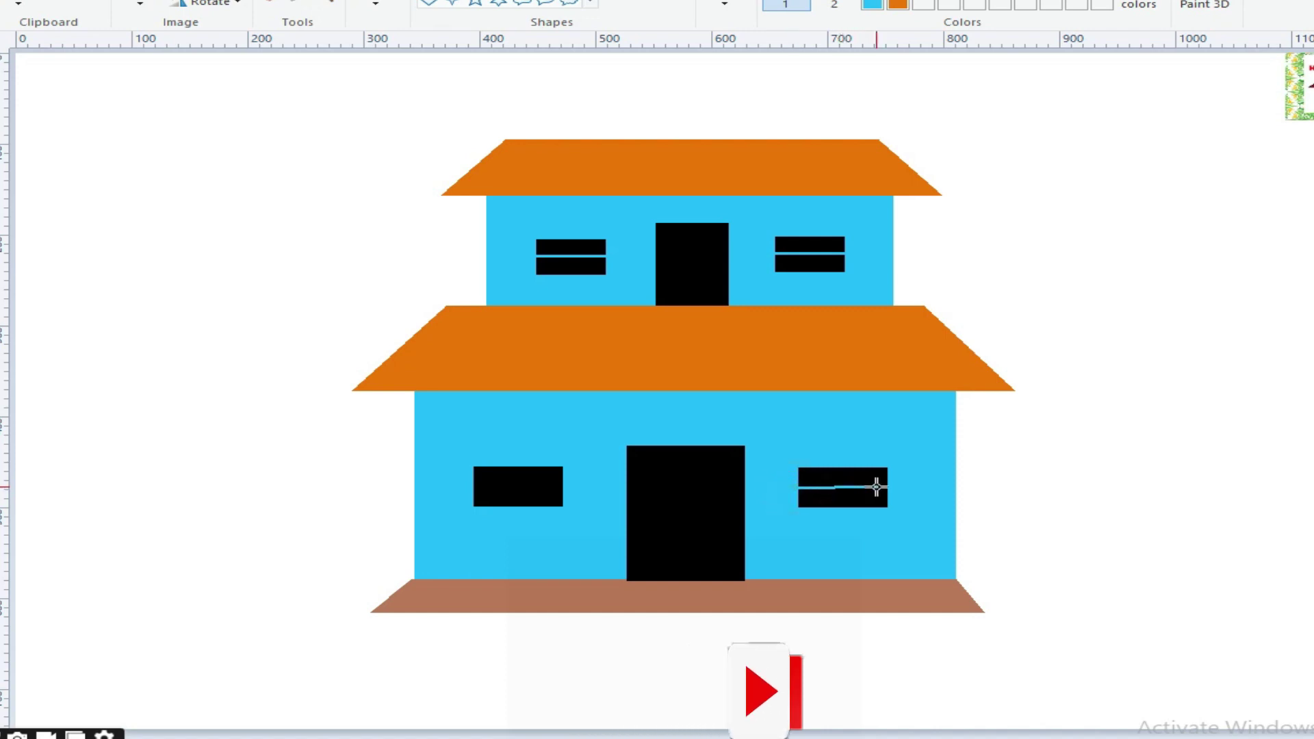
drag(905, 487, 922, 488)
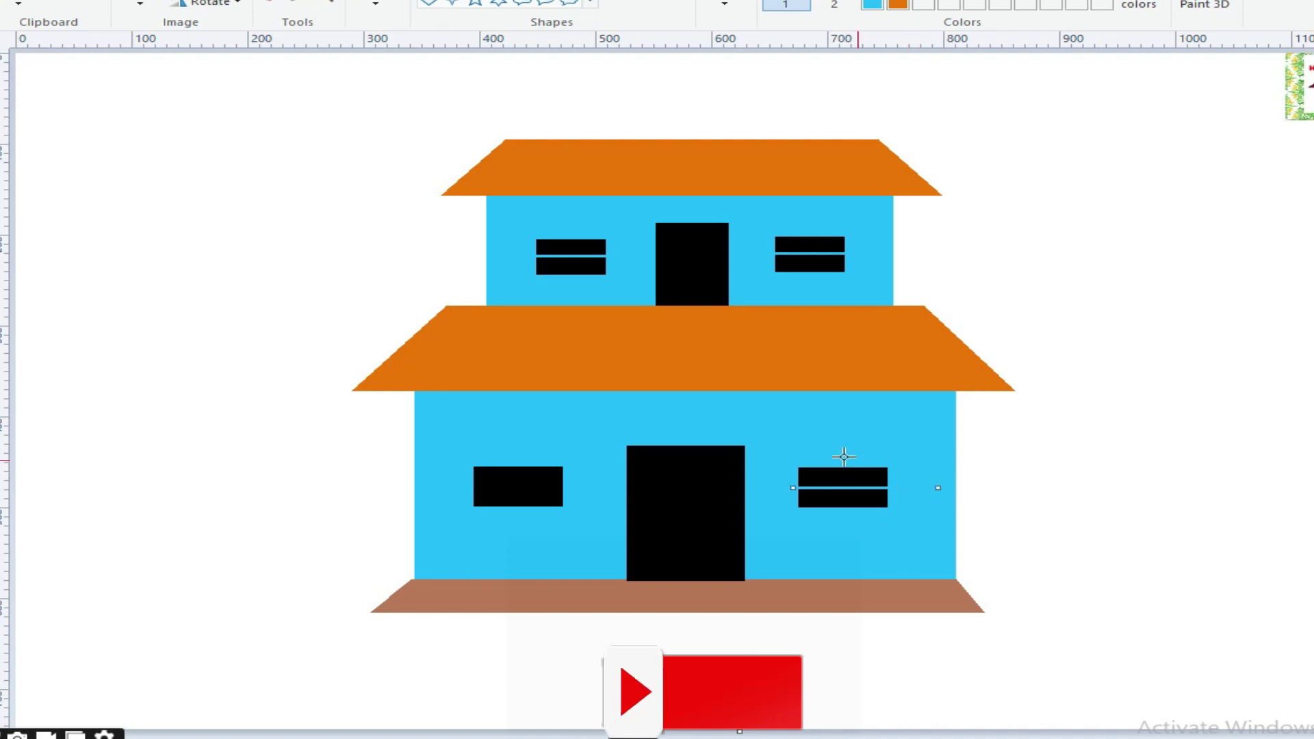
click(792, 439)
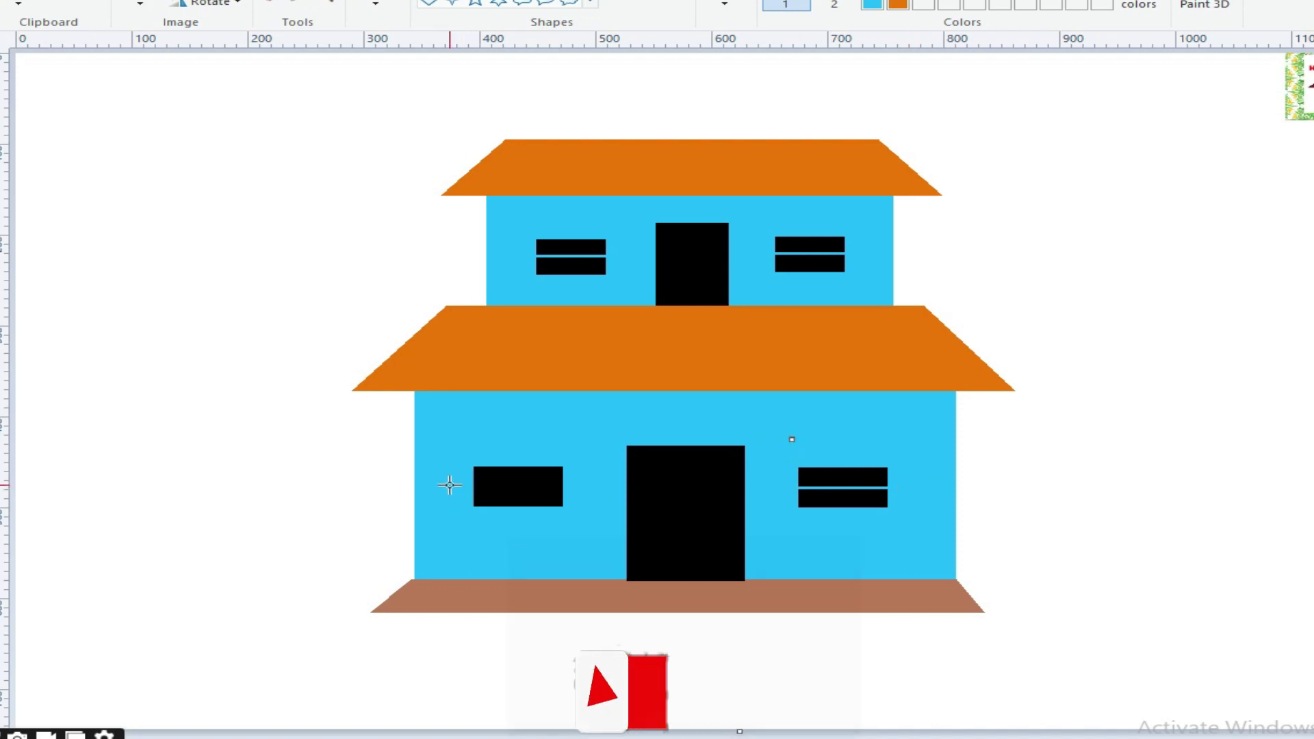
drag(448, 485, 578, 487)
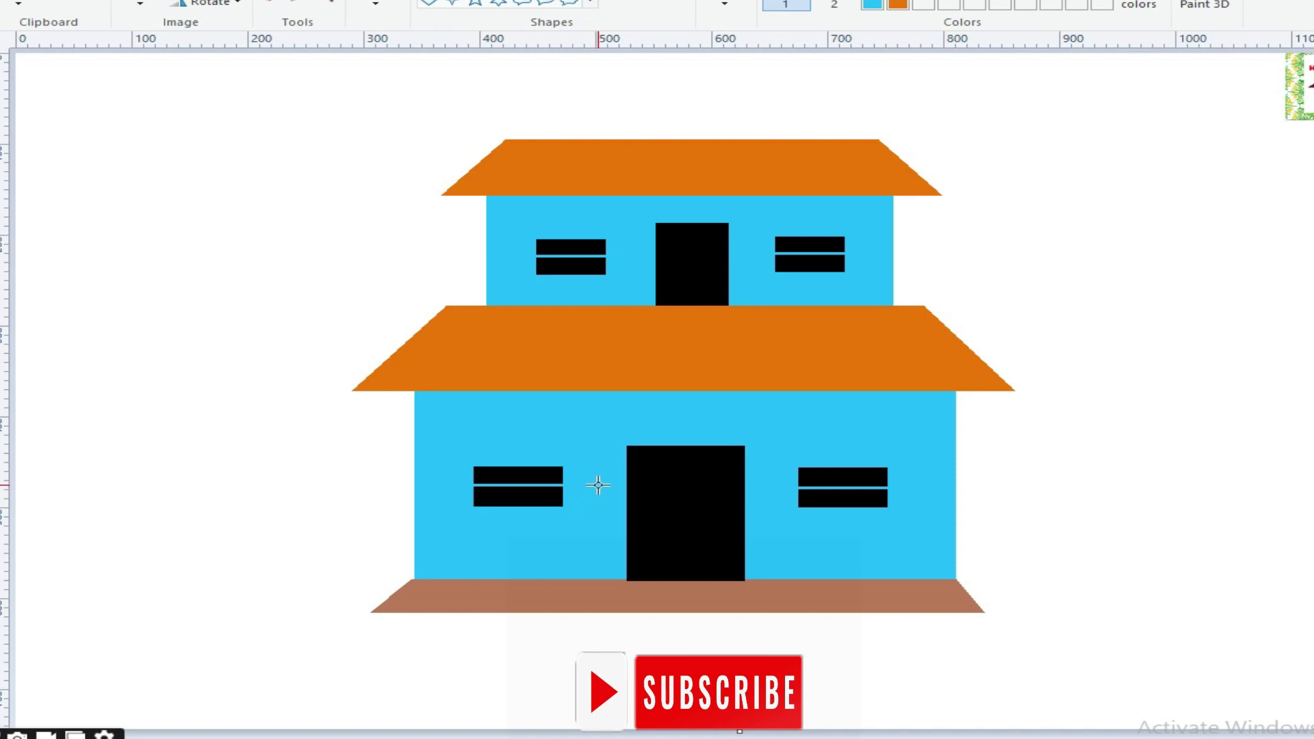
click(592, 443)
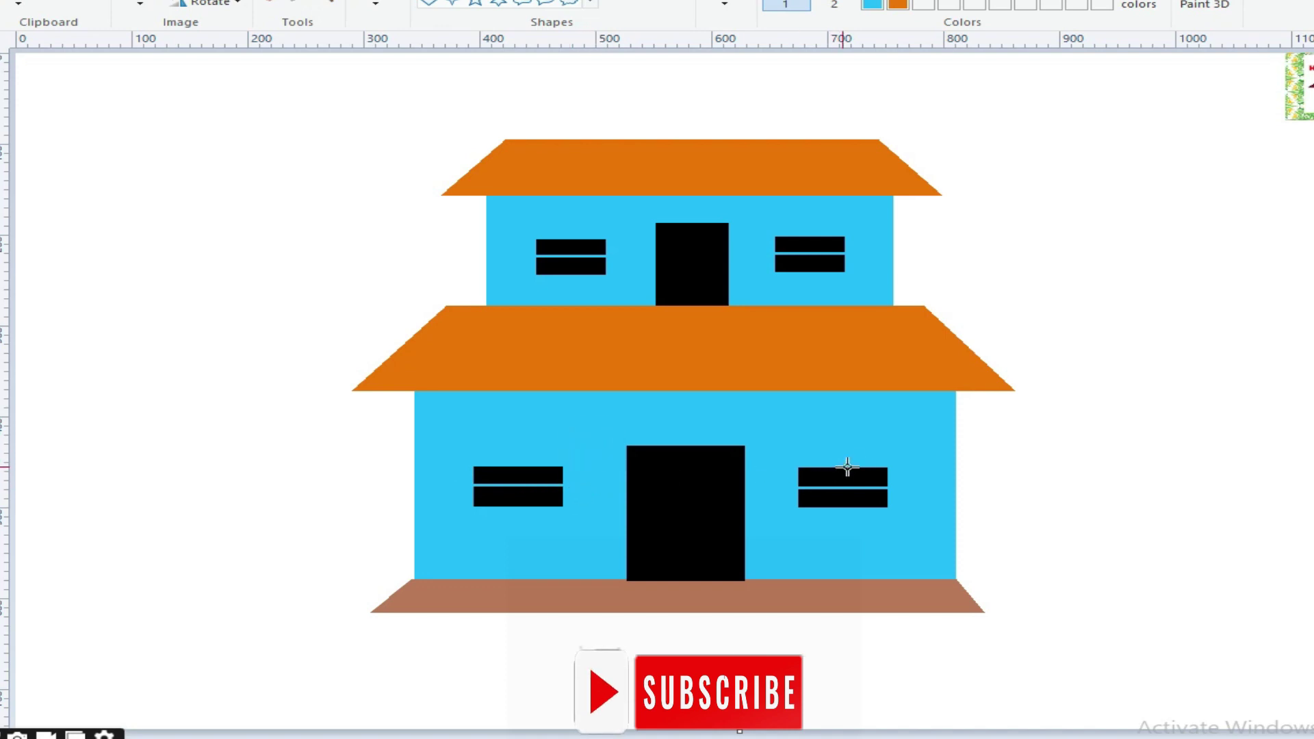
Step: Draw vertical blue dividers through the lower-right and lower-left windows
drag(836, 459, 835, 523)
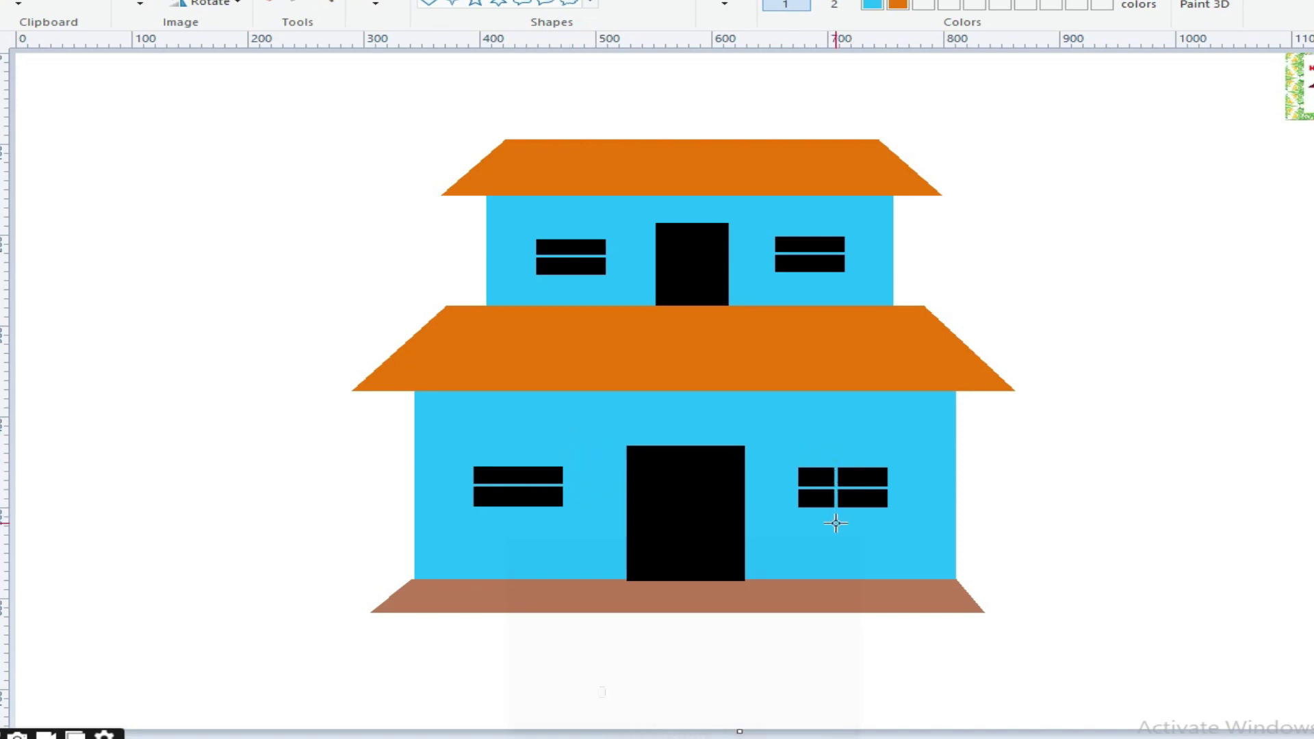
drag(833, 487, 842, 488)
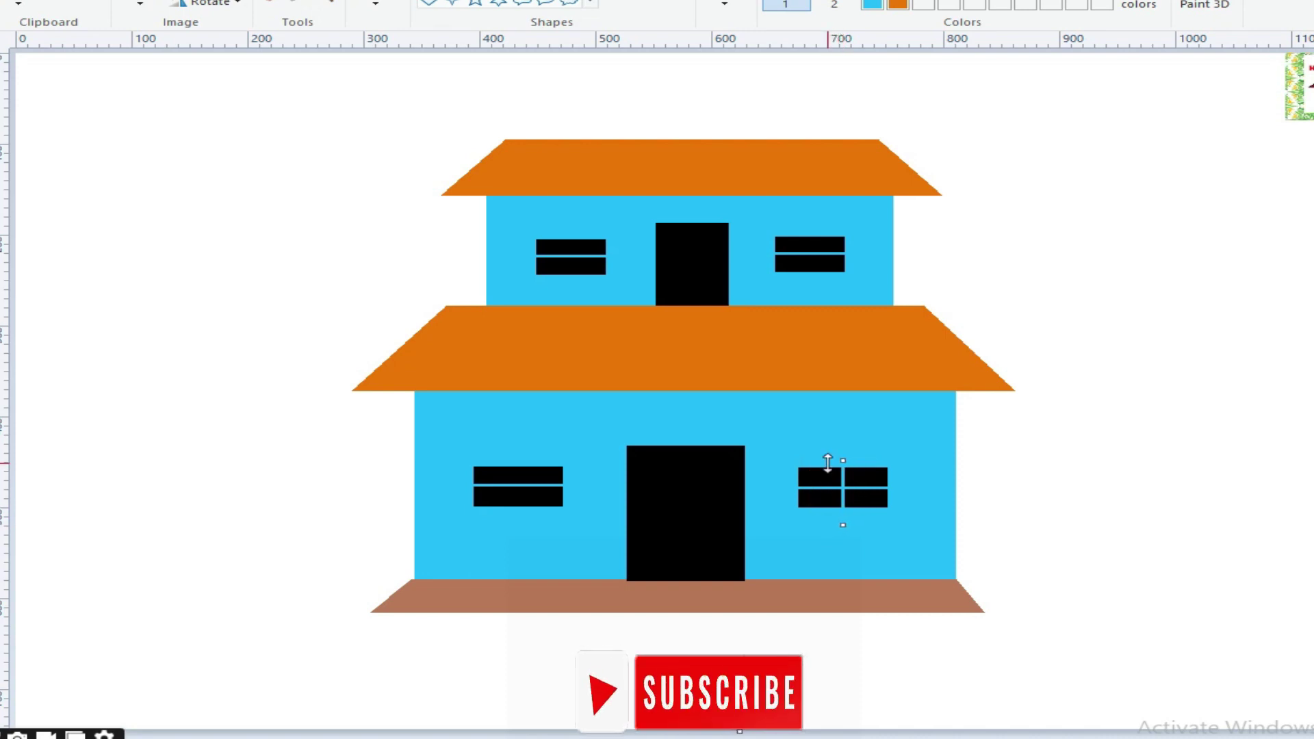
drag(515, 452, 518, 520)
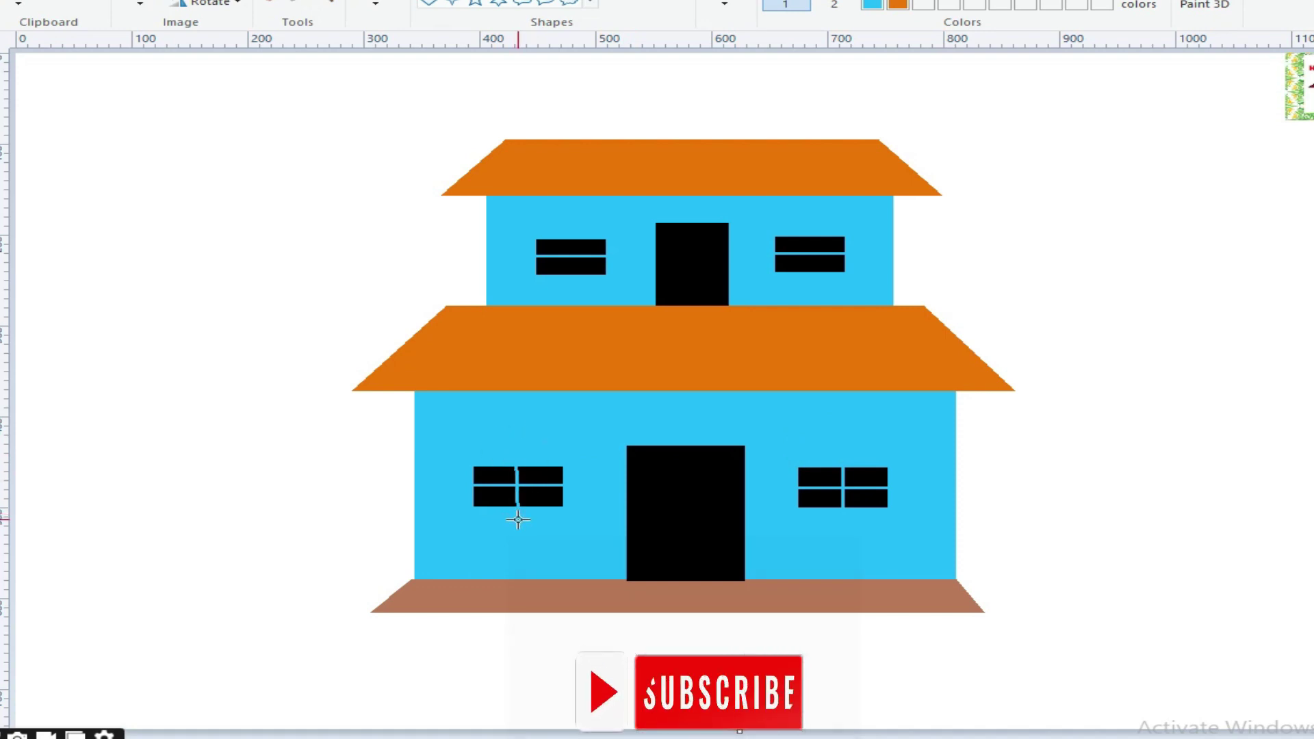
click(583, 444)
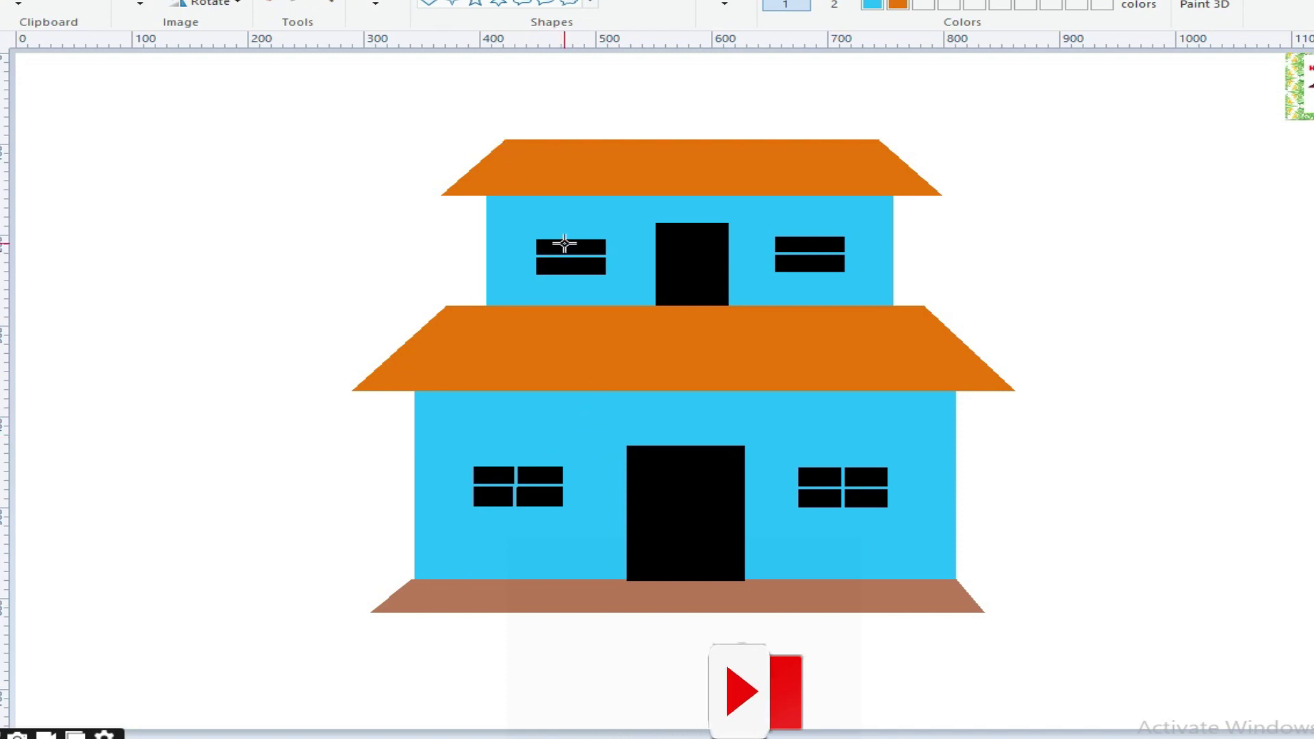
Step: Draw centred vertical blue dividers through the upper-left and upper-right windows
drag(567, 253, 568, 286)
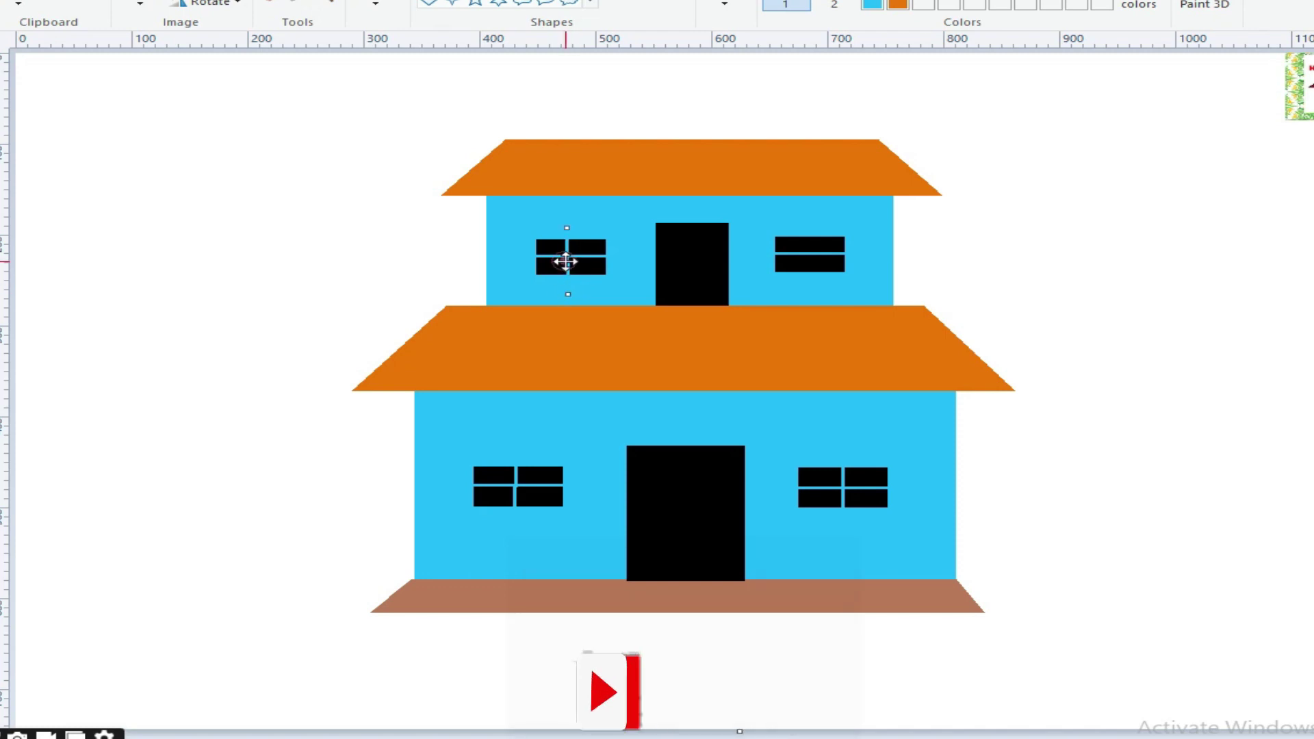
drag(568, 265, 576, 266)
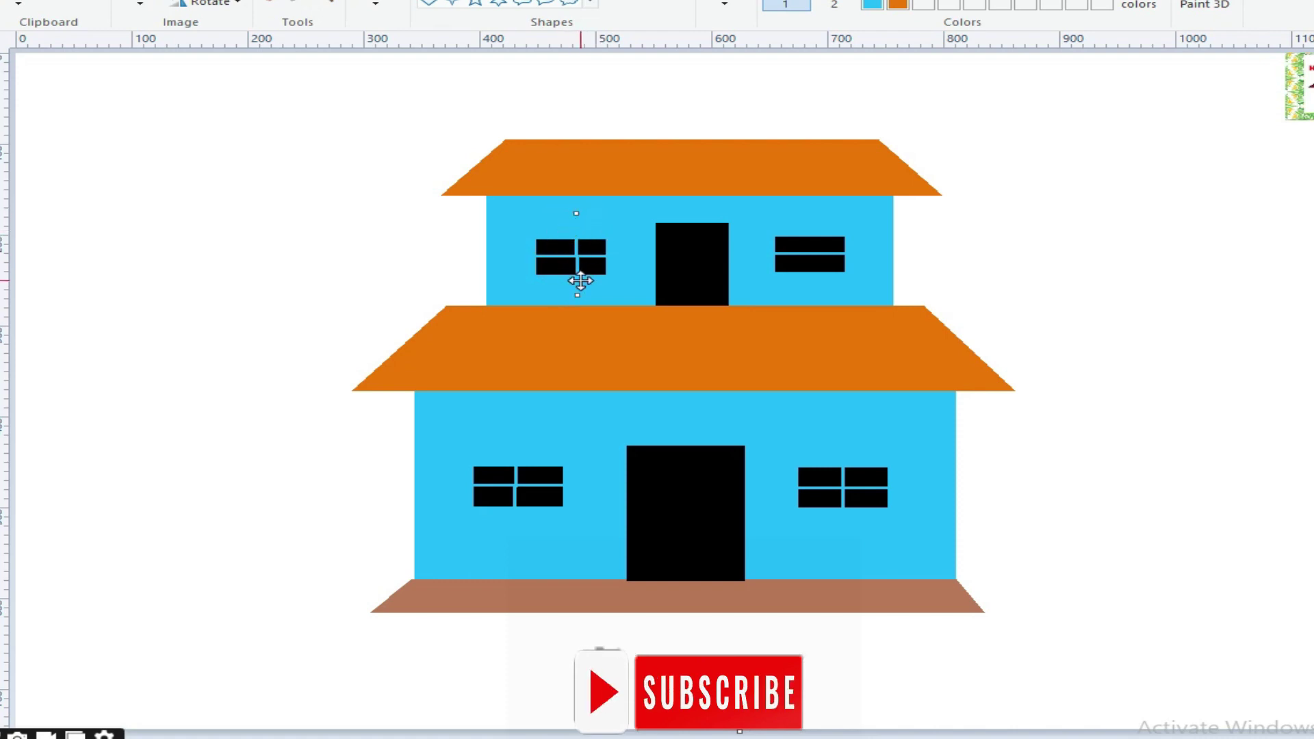
drag(578, 291, 577, 293)
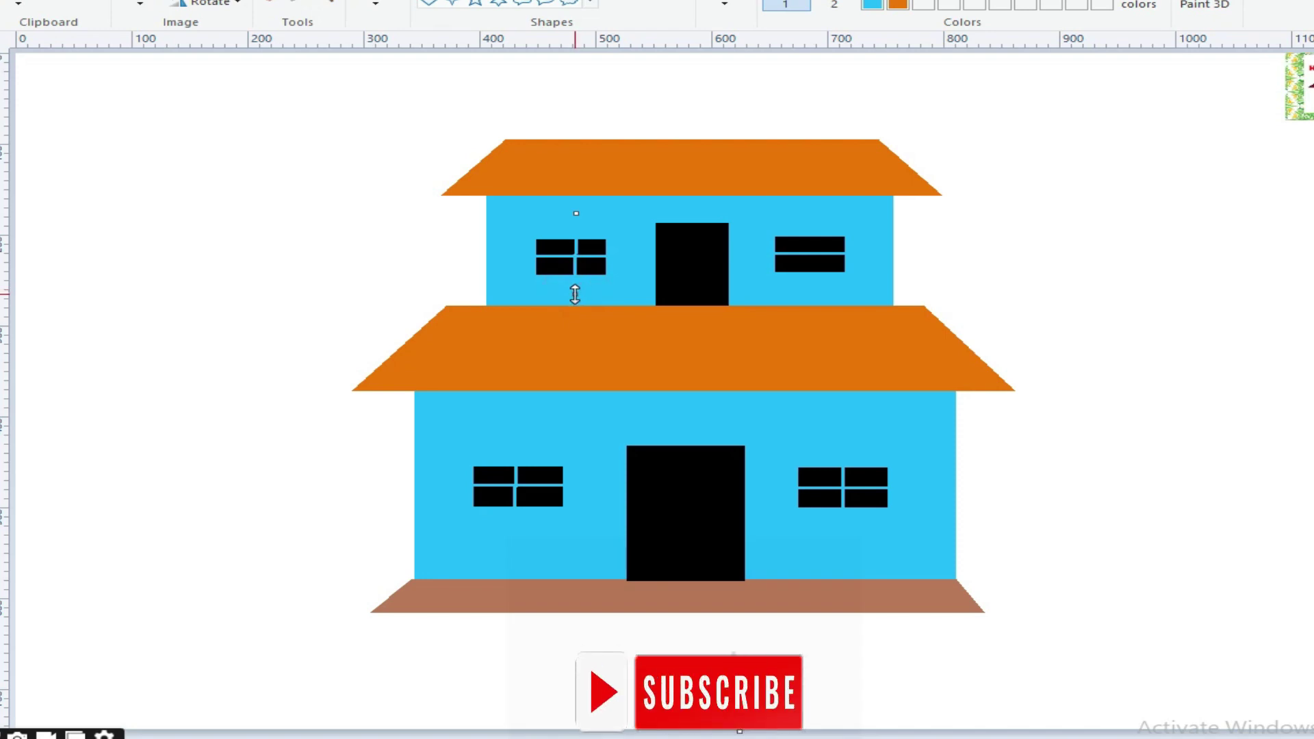
drag(574, 260, 572, 262)
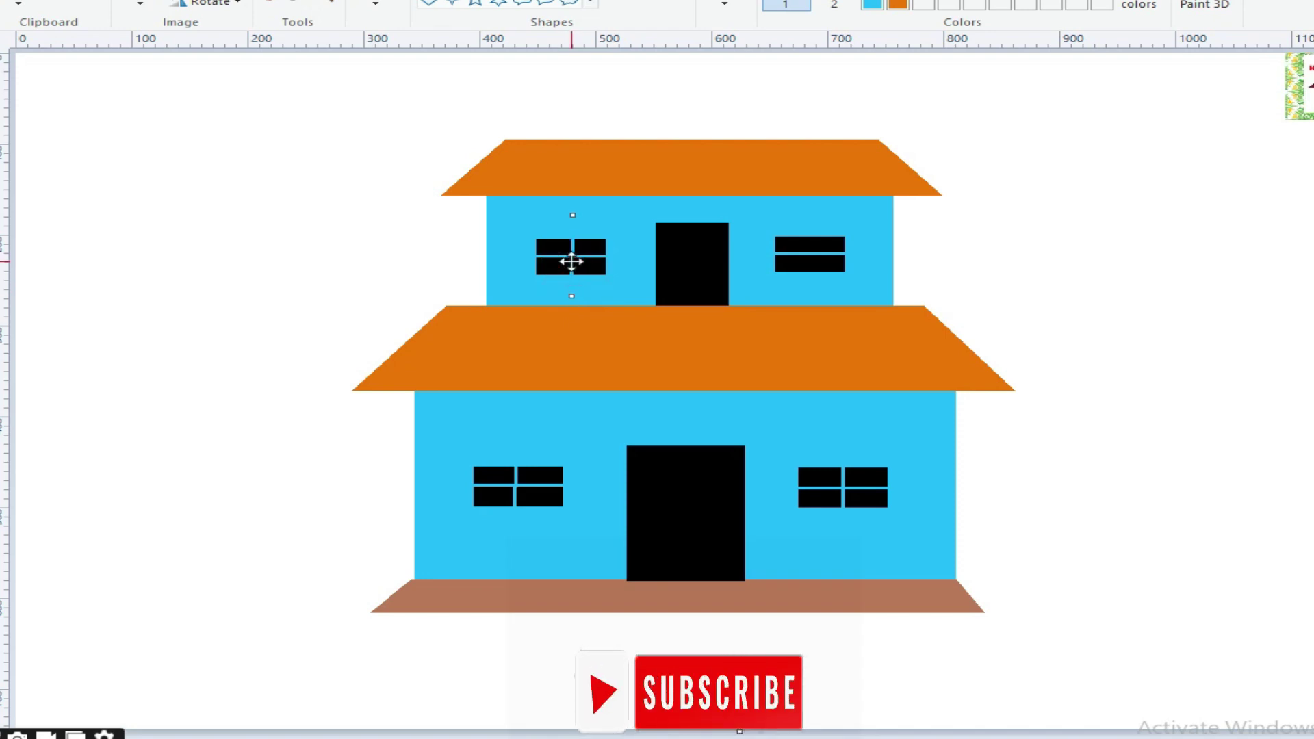
click(832, 214)
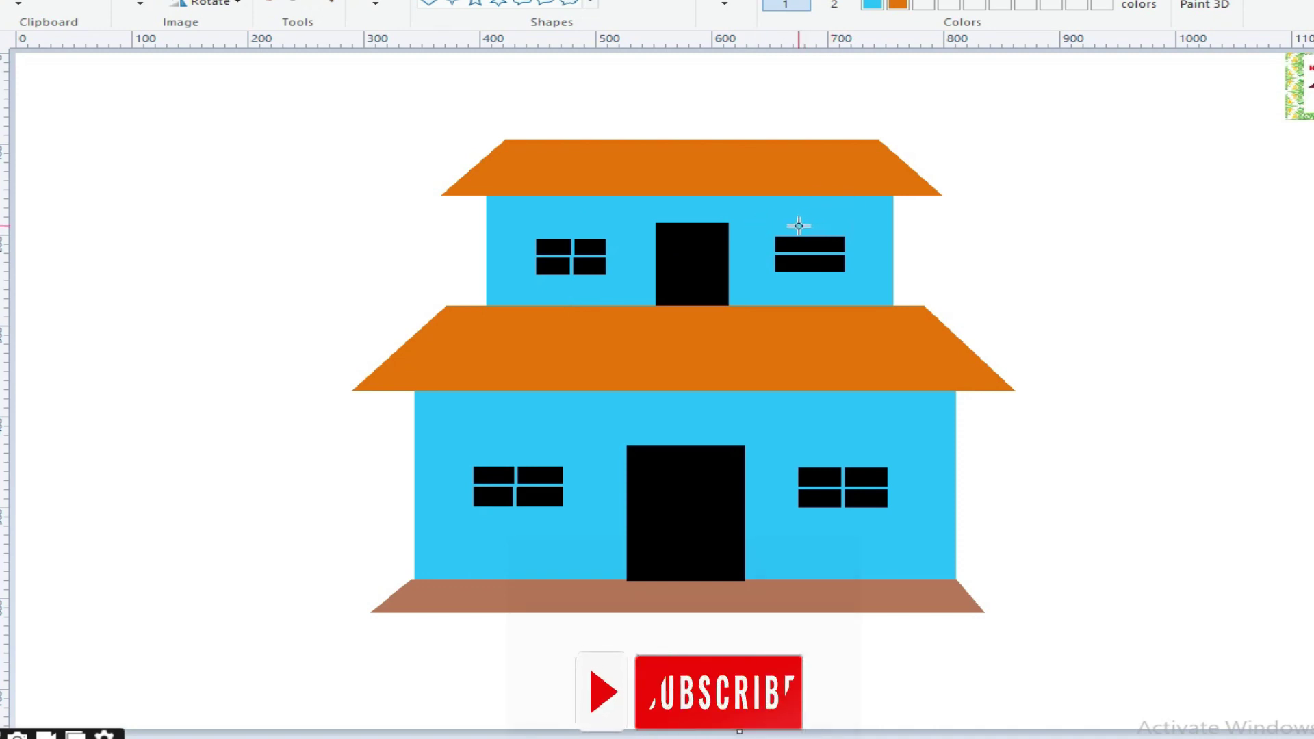
drag(807, 228, 807, 286)
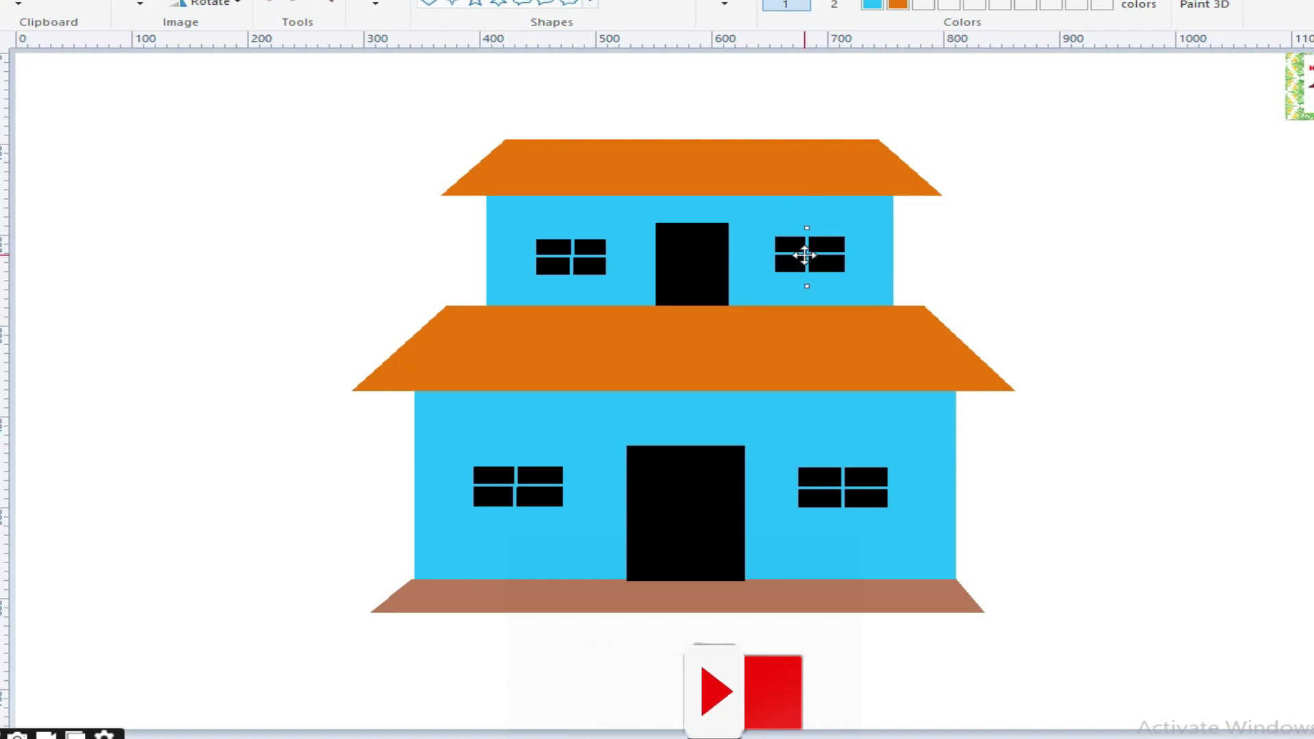
click(806, 255)
drag(808, 256, 804, 257)
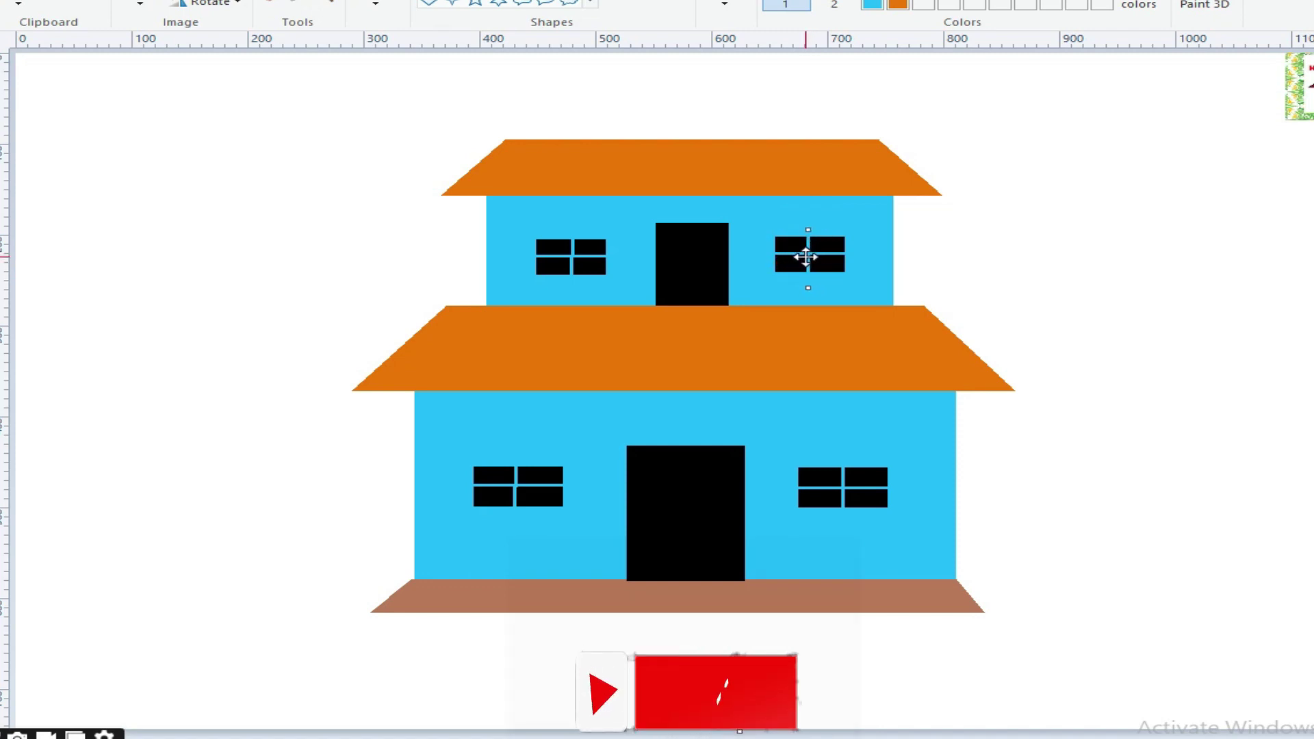
click(744, 225)
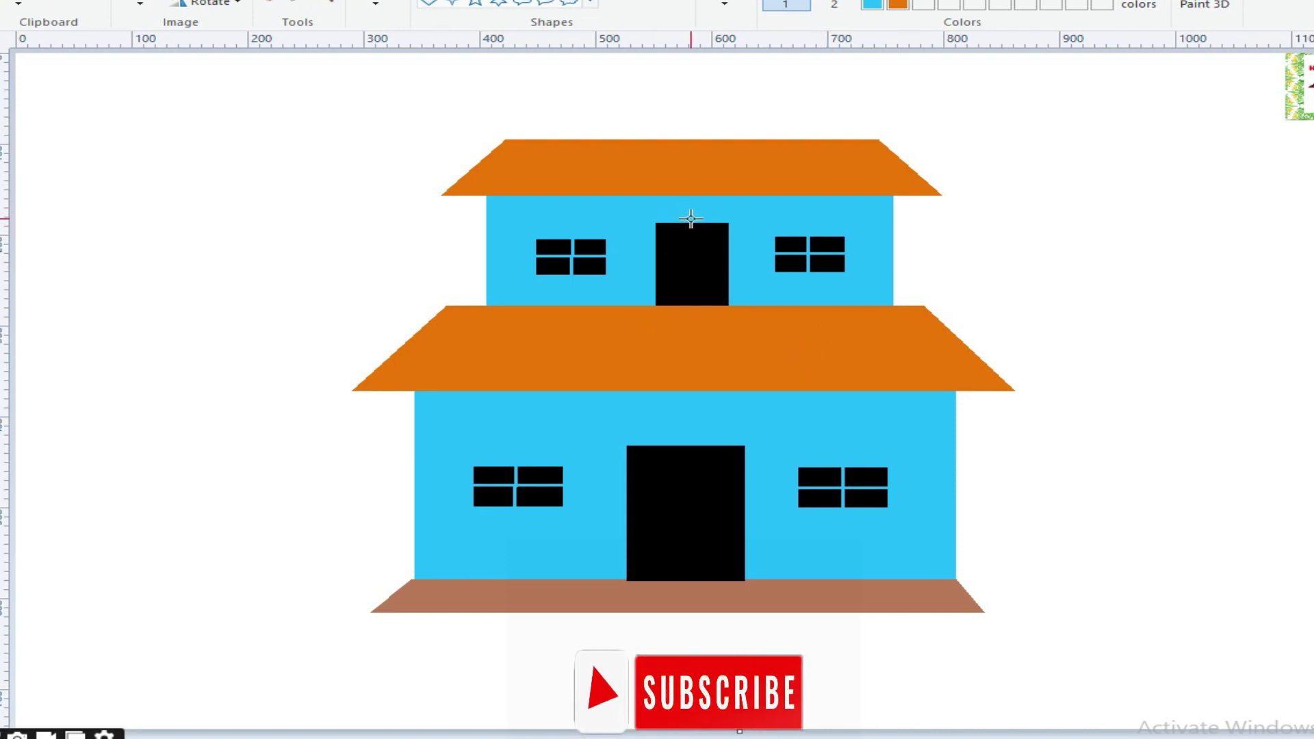
Step: Draw vertical blue lines down the middle of the upper and lower doors
drag(691, 218, 691, 303)
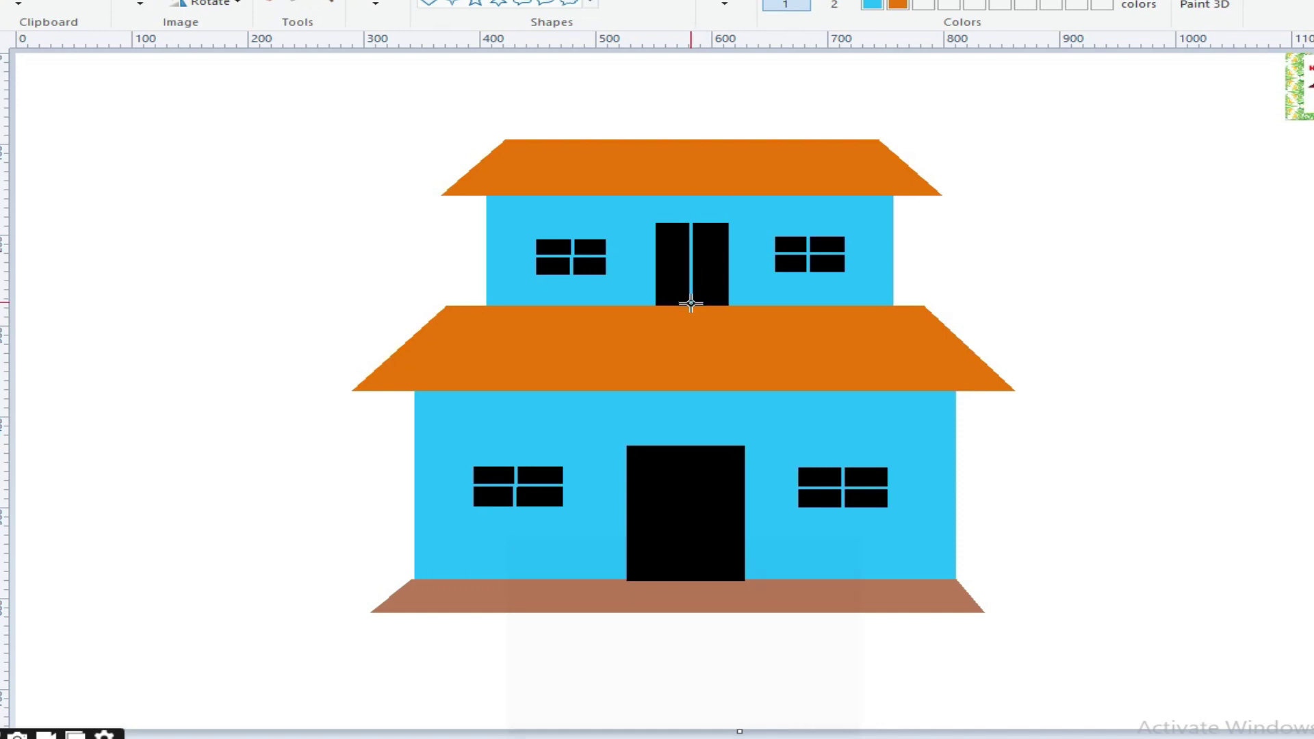
drag(691, 306, 691, 305)
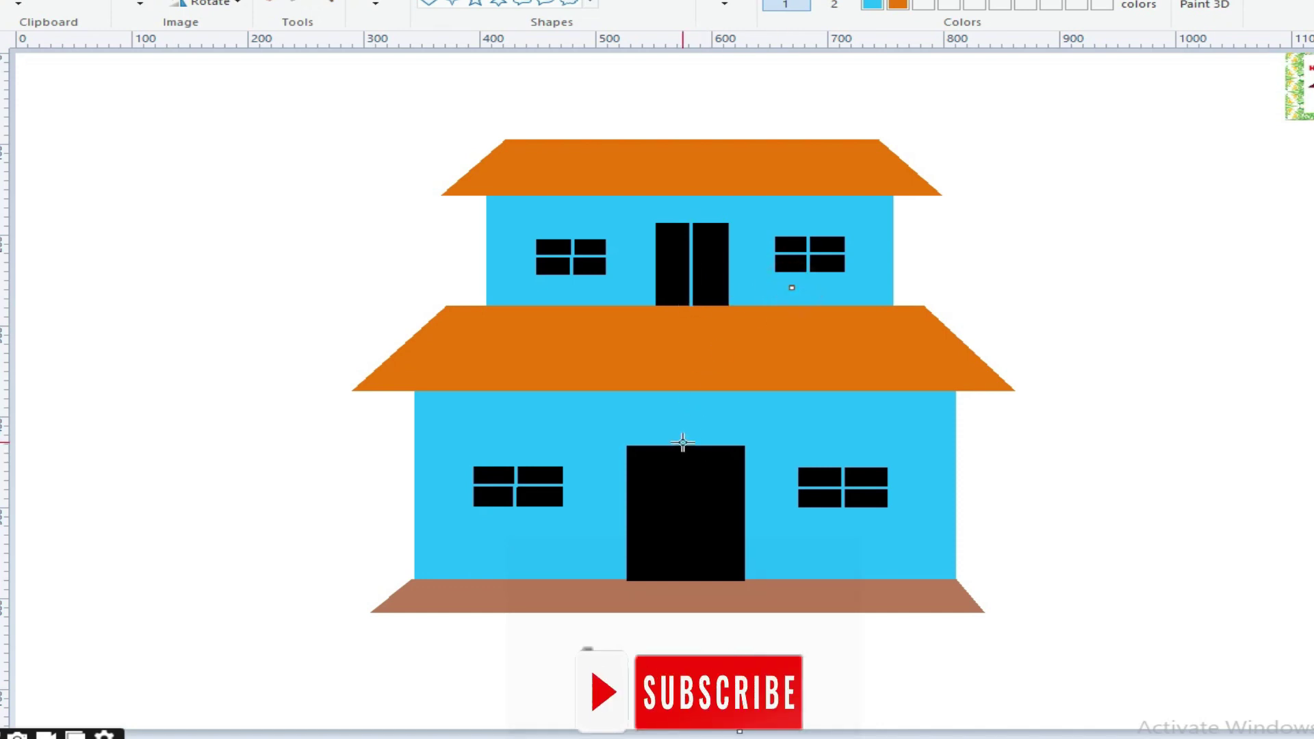
drag(683, 443, 687, 572)
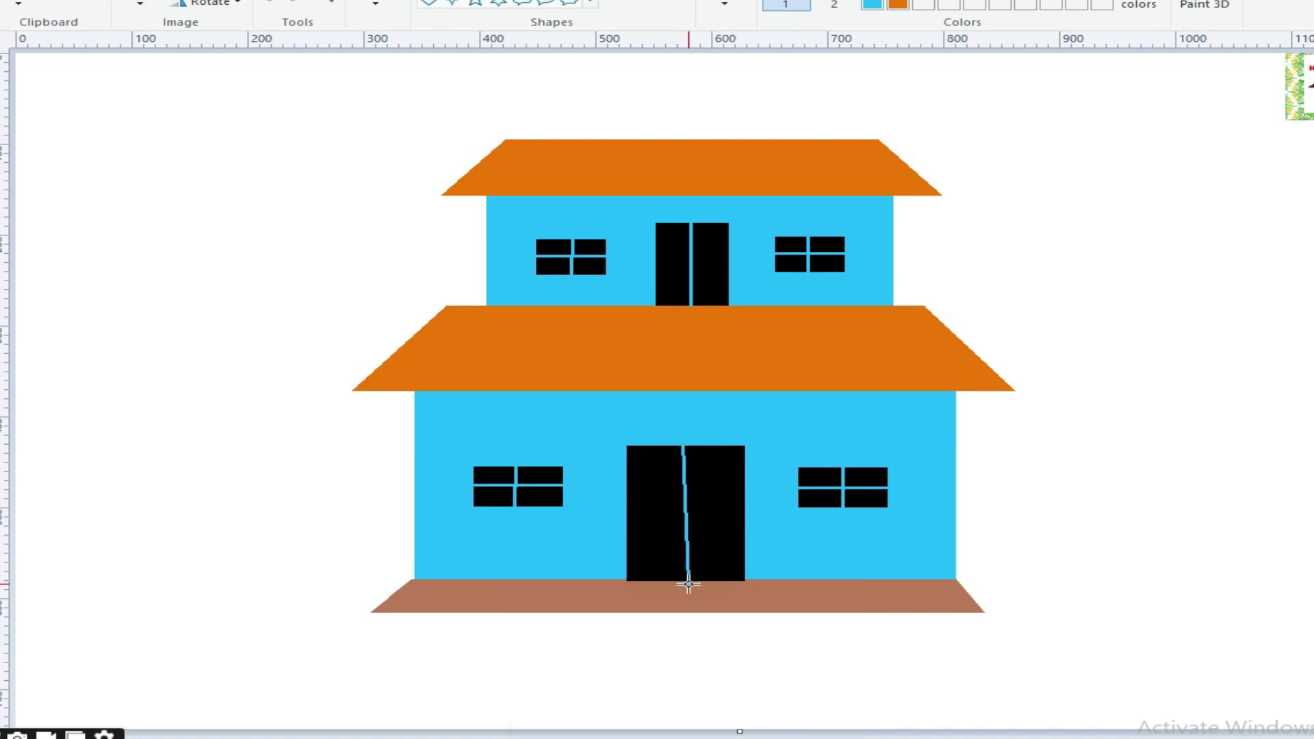
drag(687, 583, 688, 581)
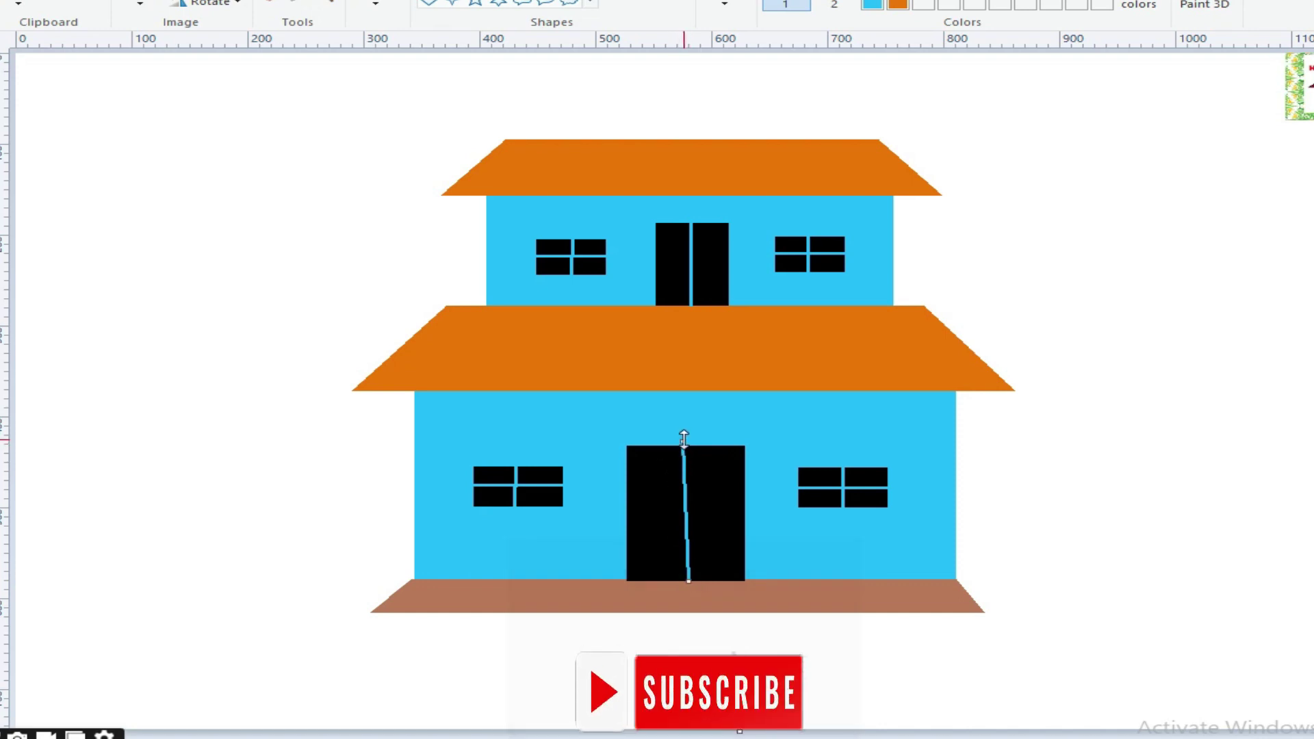
Step: Straighten the lower door's dividing line and switch the colour to brown
drag(679, 438, 683, 443)
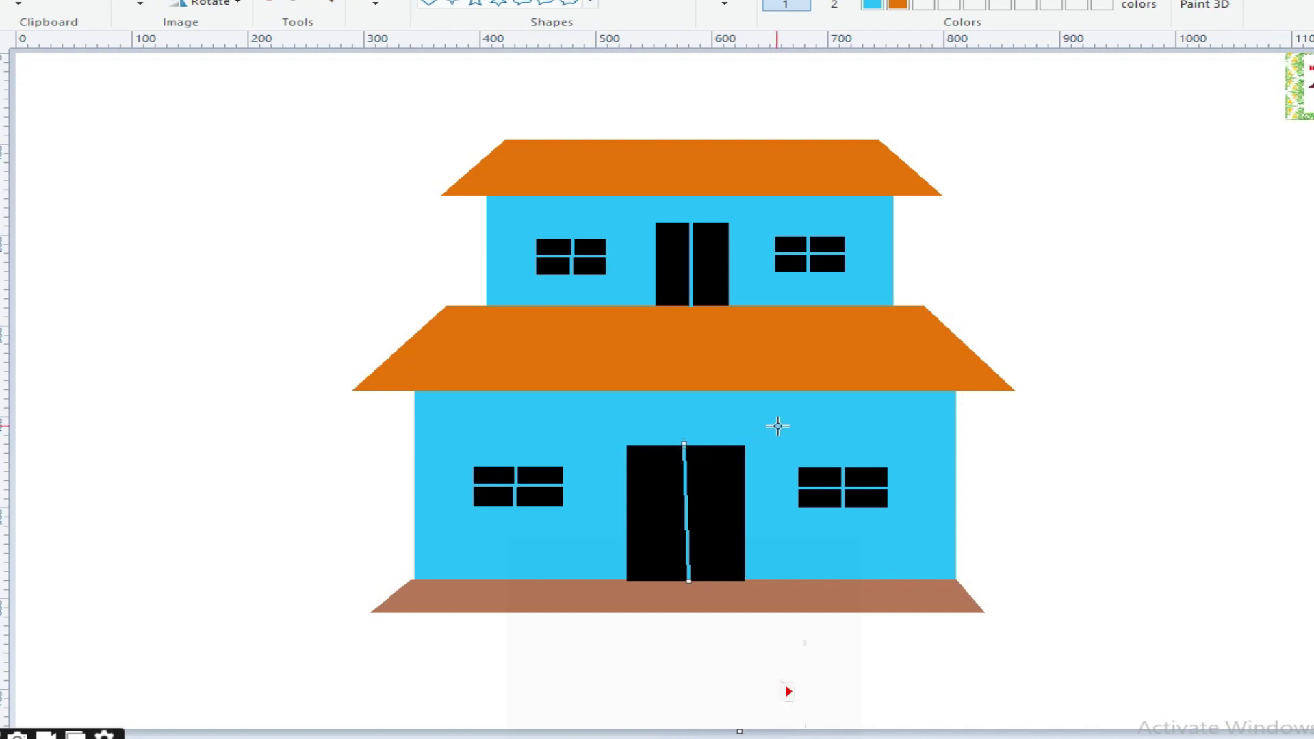
drag(688, 581, 685, 581)
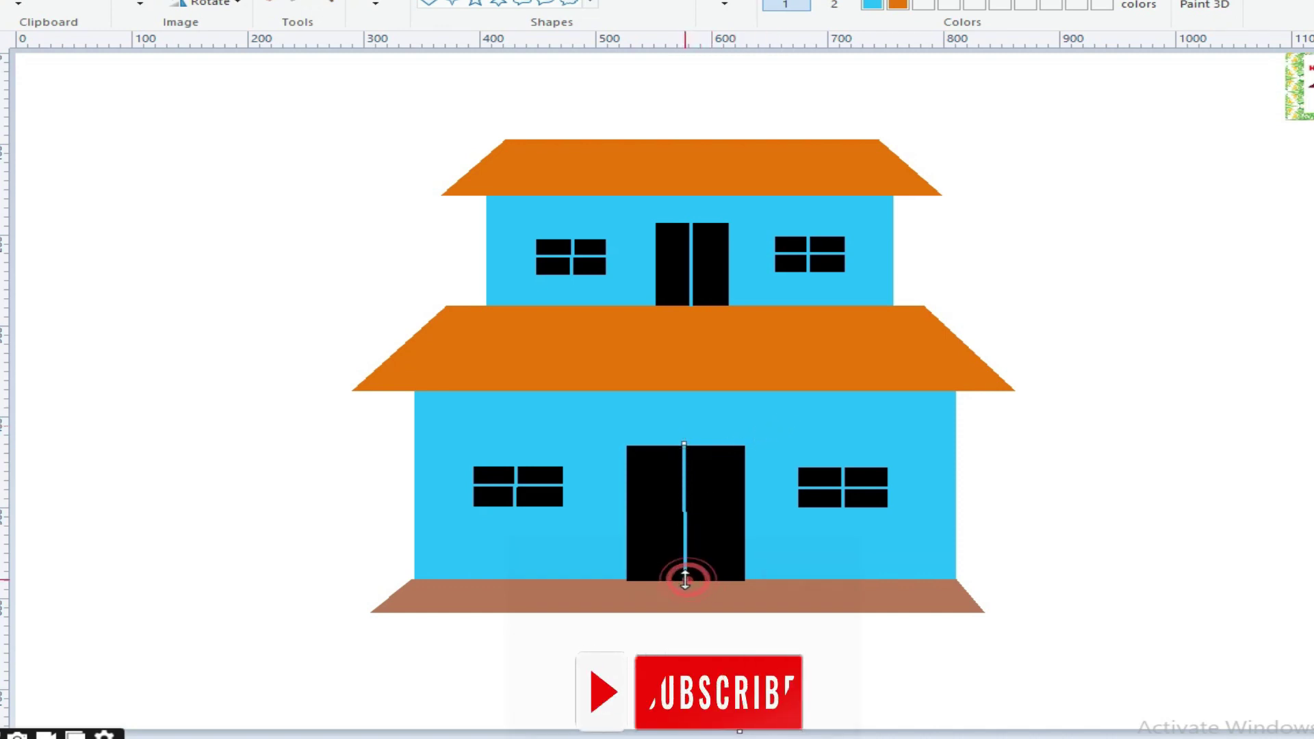
drag(683, 445, 687, 444)
click(789, 434)
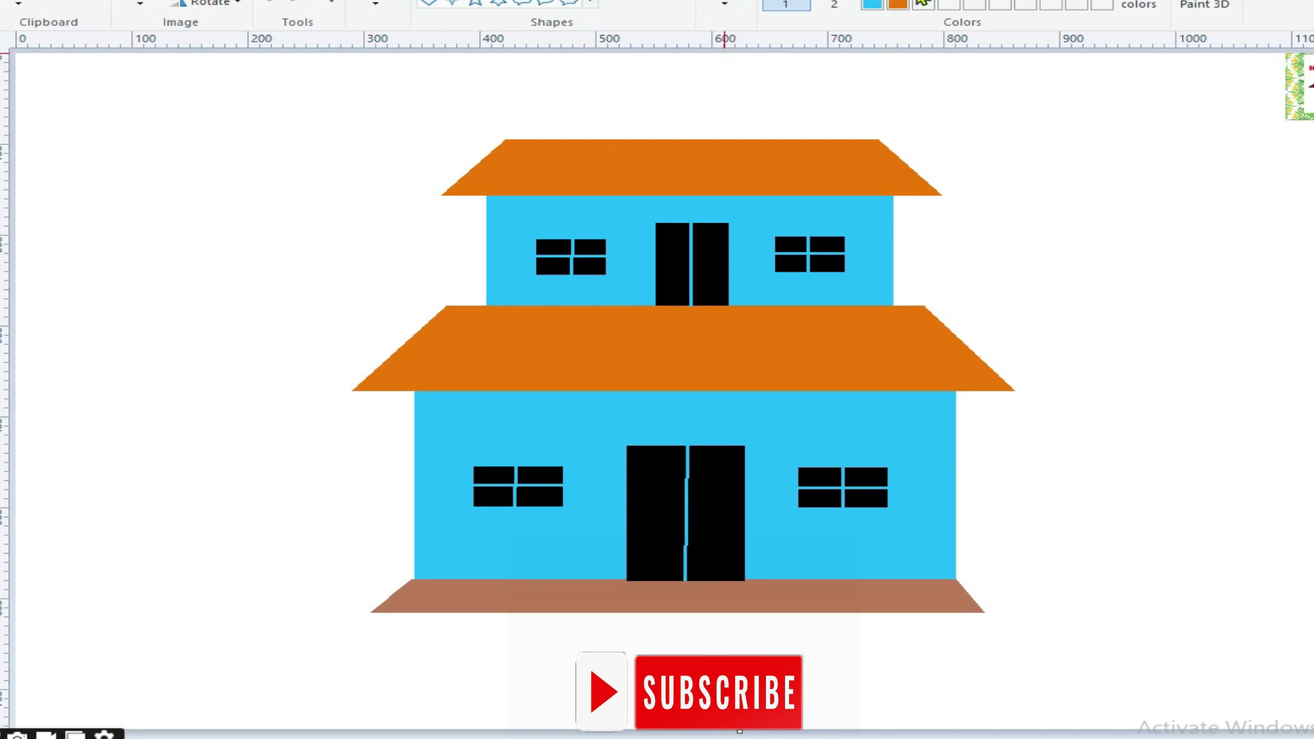
click(932, 1)
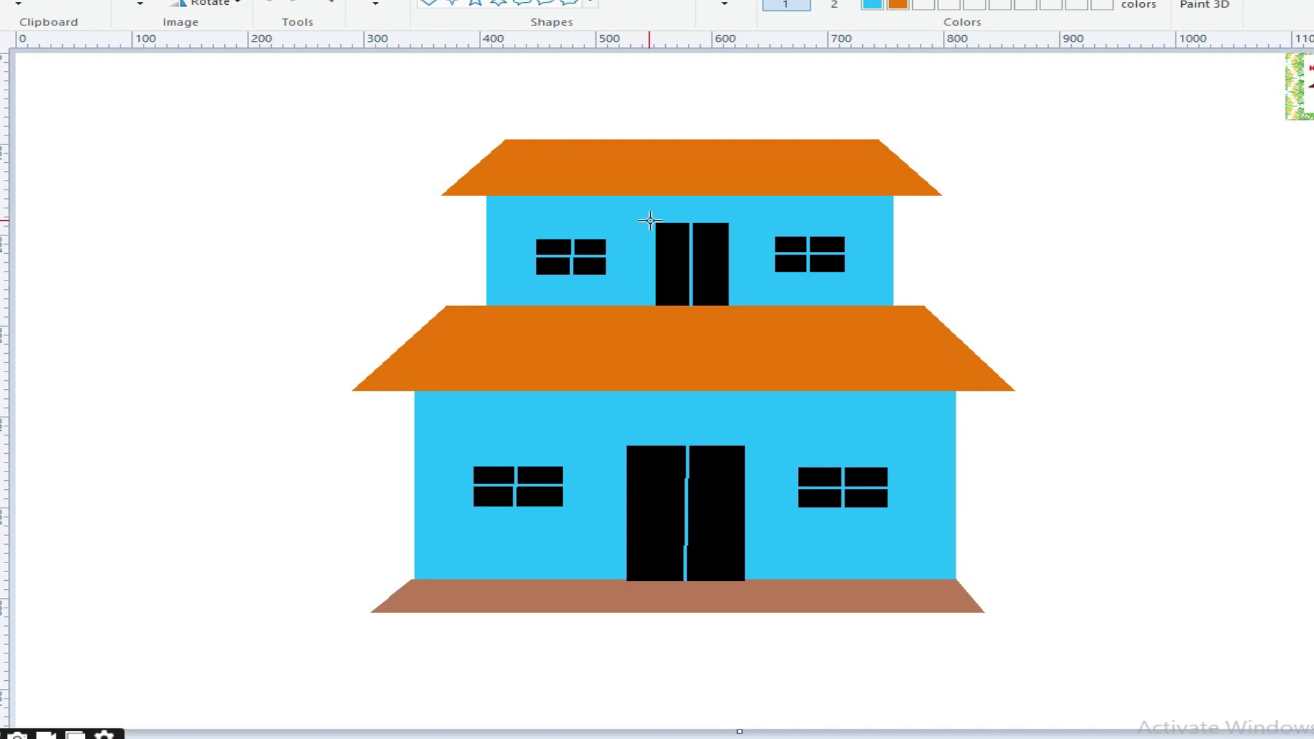
Step: Outline the upper and lower doors with brown rectangle frames
drag(661, 222, 726, 304)
drag(658, 263, 728, 263)
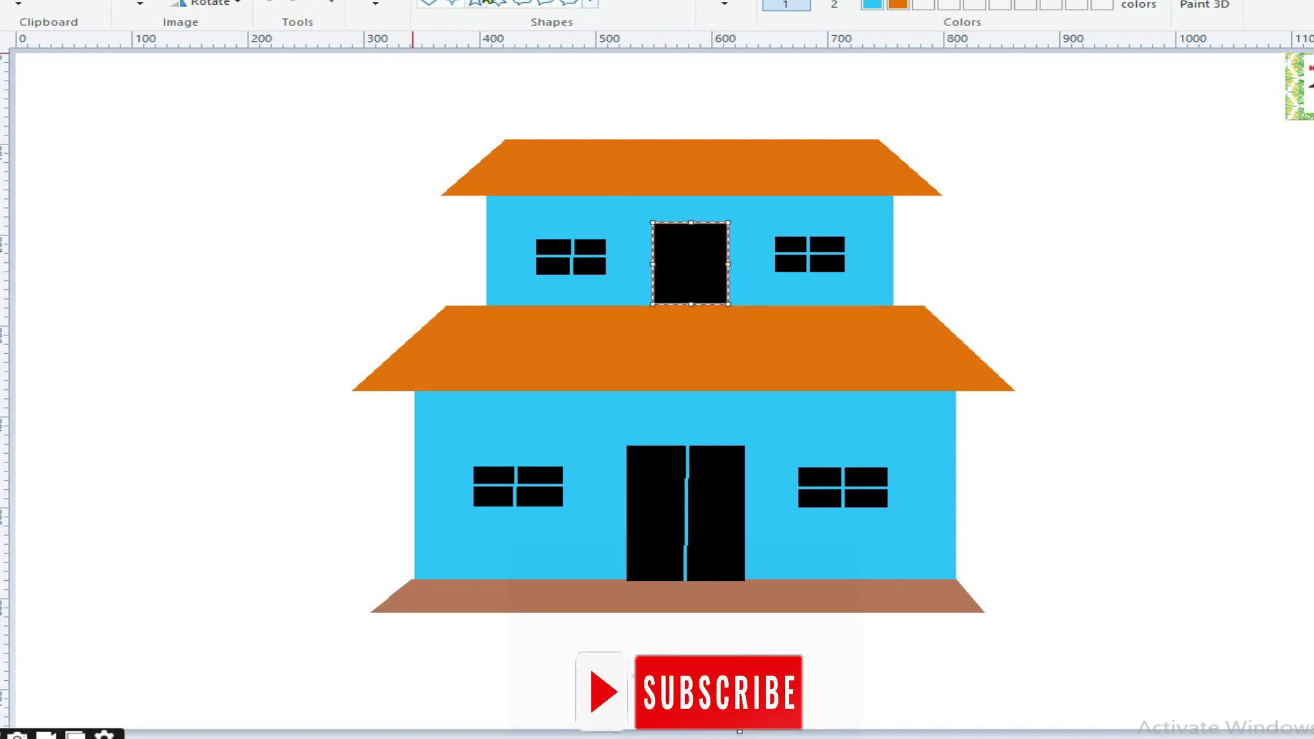
click(619, 5)
click(657, 7)
click(773, 203)
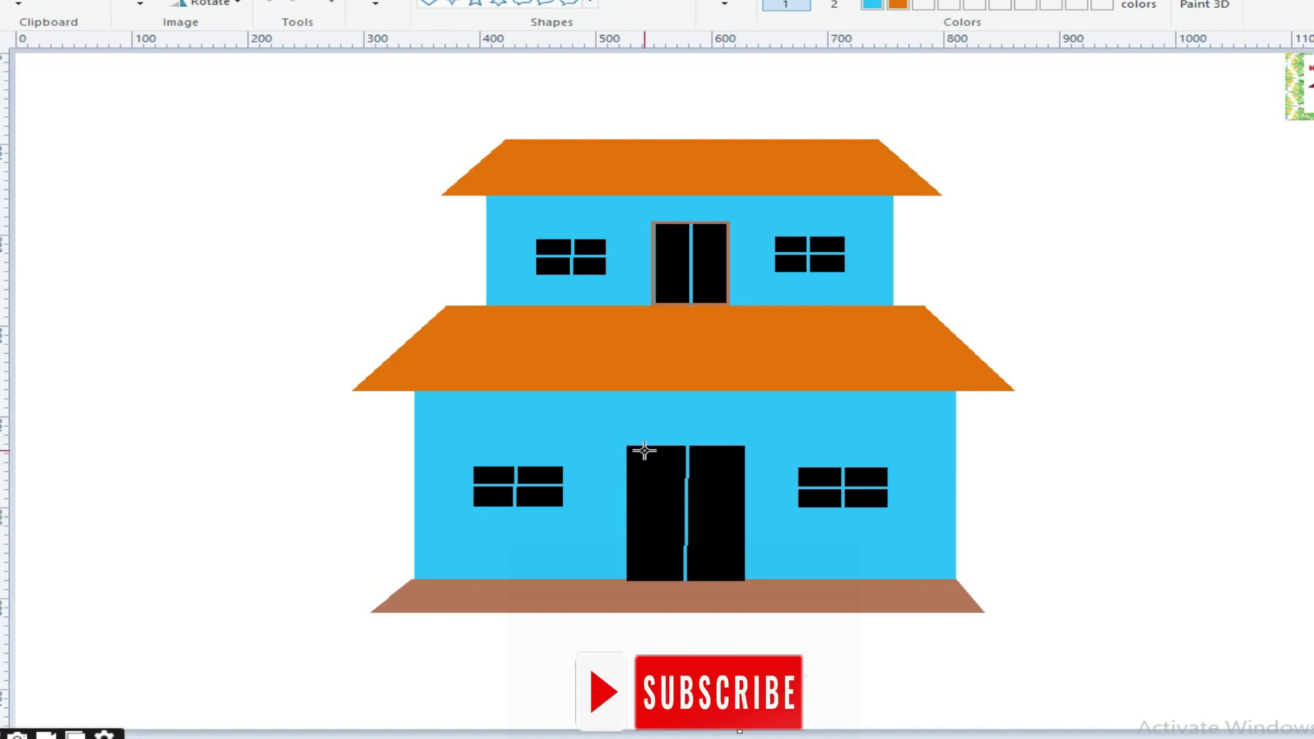
mouse_move(628, 444)
mouse_down()
mouse_move(668, 541)
mouse_move(745, 579)
mouse_up()
click(817, 442)
Step: Outline all four windows with brown rectangle frames
mouse_move(796, 464)
mouse_down()
mouse_move(814, 507)
mouse_move(888, 510)
mouse_up()
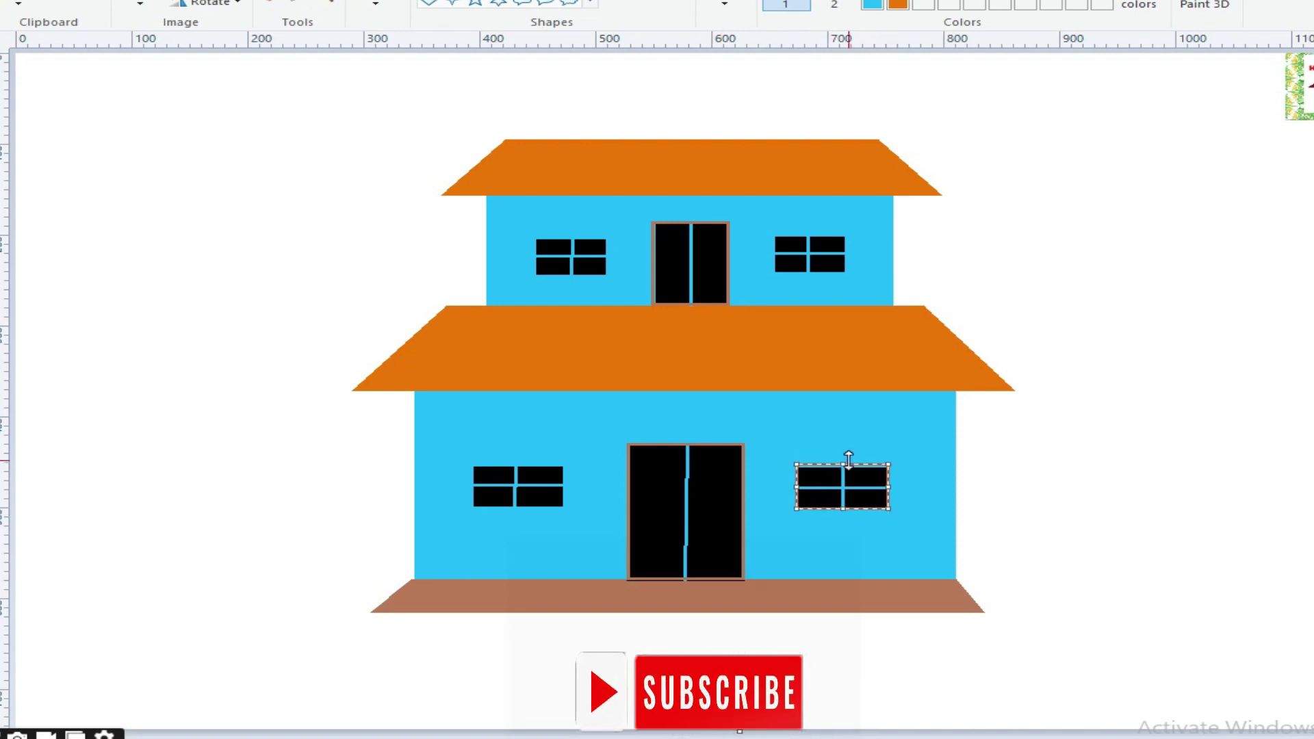
click(813, 436)
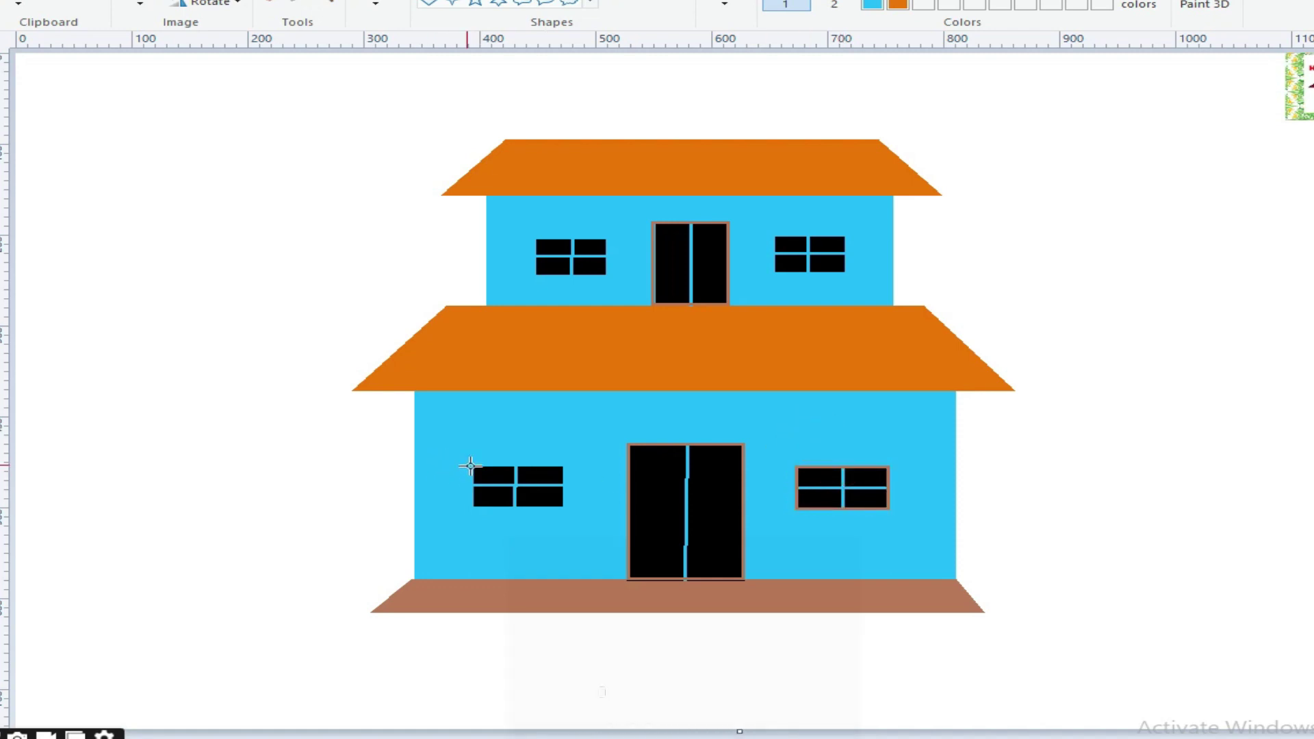
drag(470, 466, 565, 505)
click(611, 428)
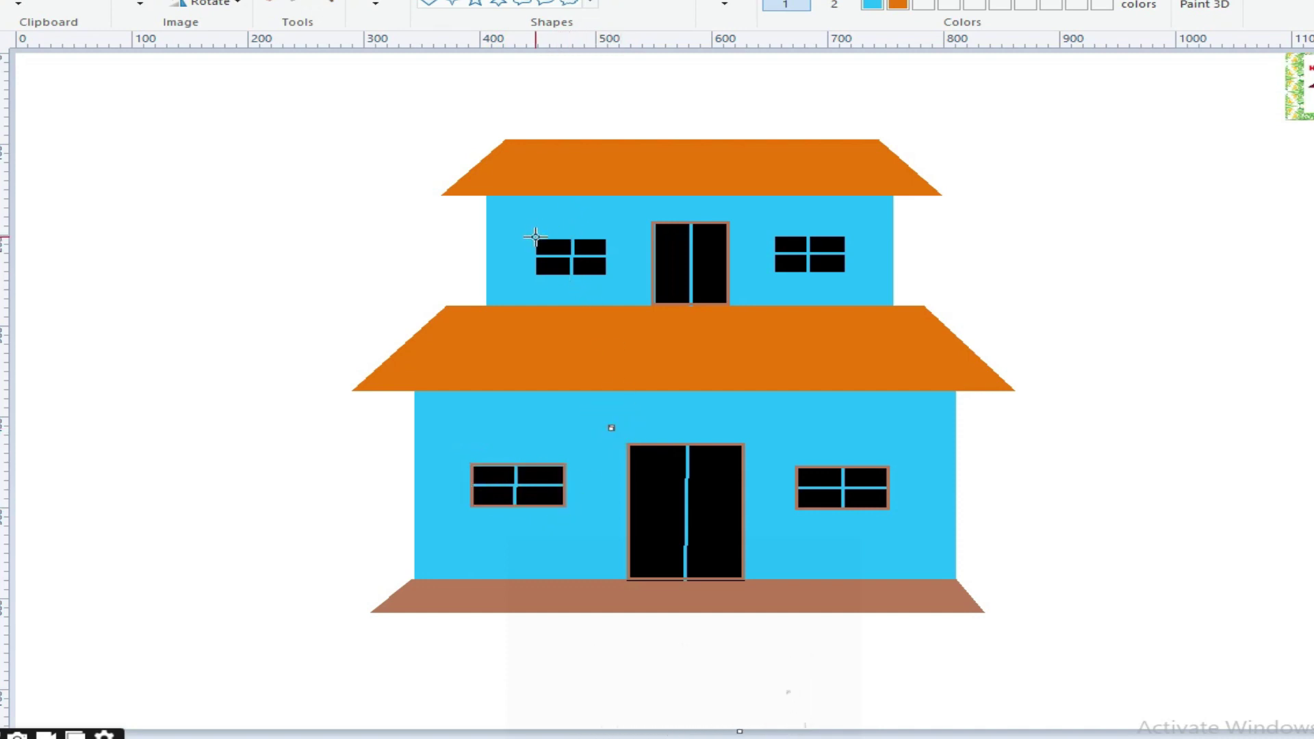
drag(535, 237, 609, 275)
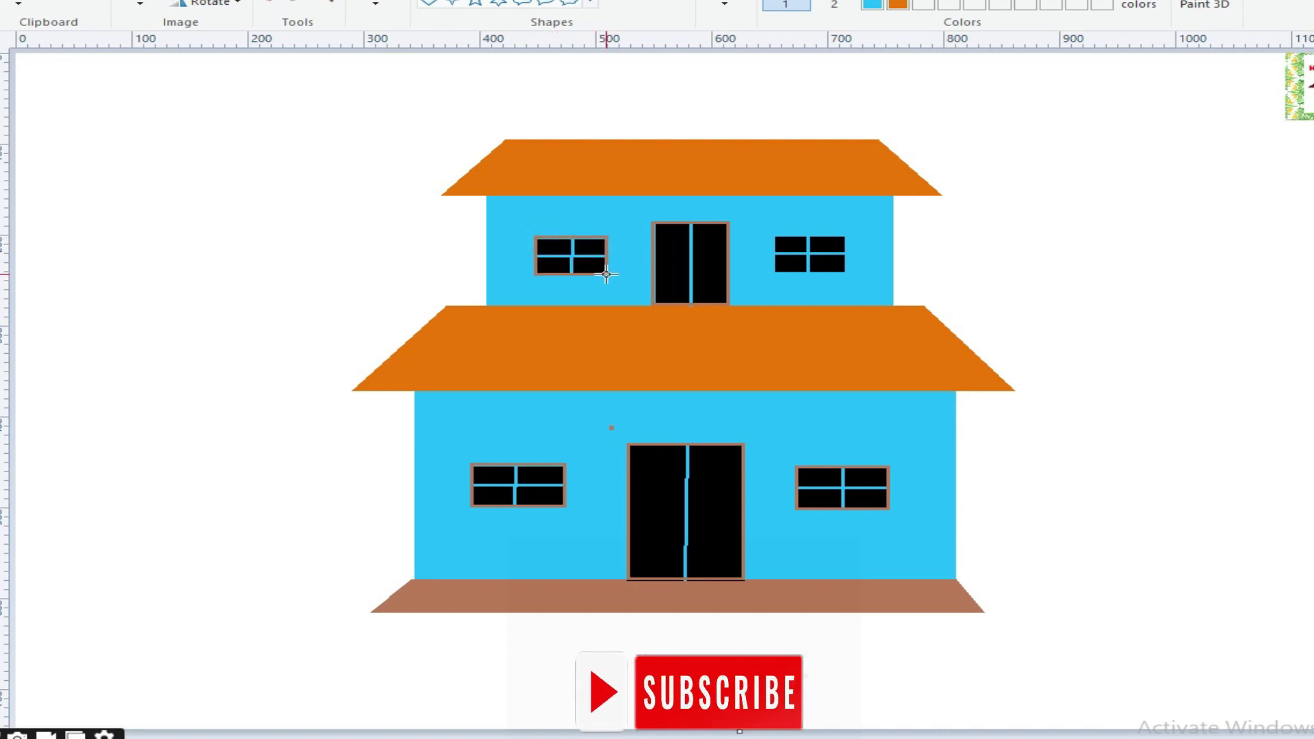
mouse_move(773, 236)
mouse_down()
mouse_move(782, 262)
mouse_move(845, 273)
mouse_up()
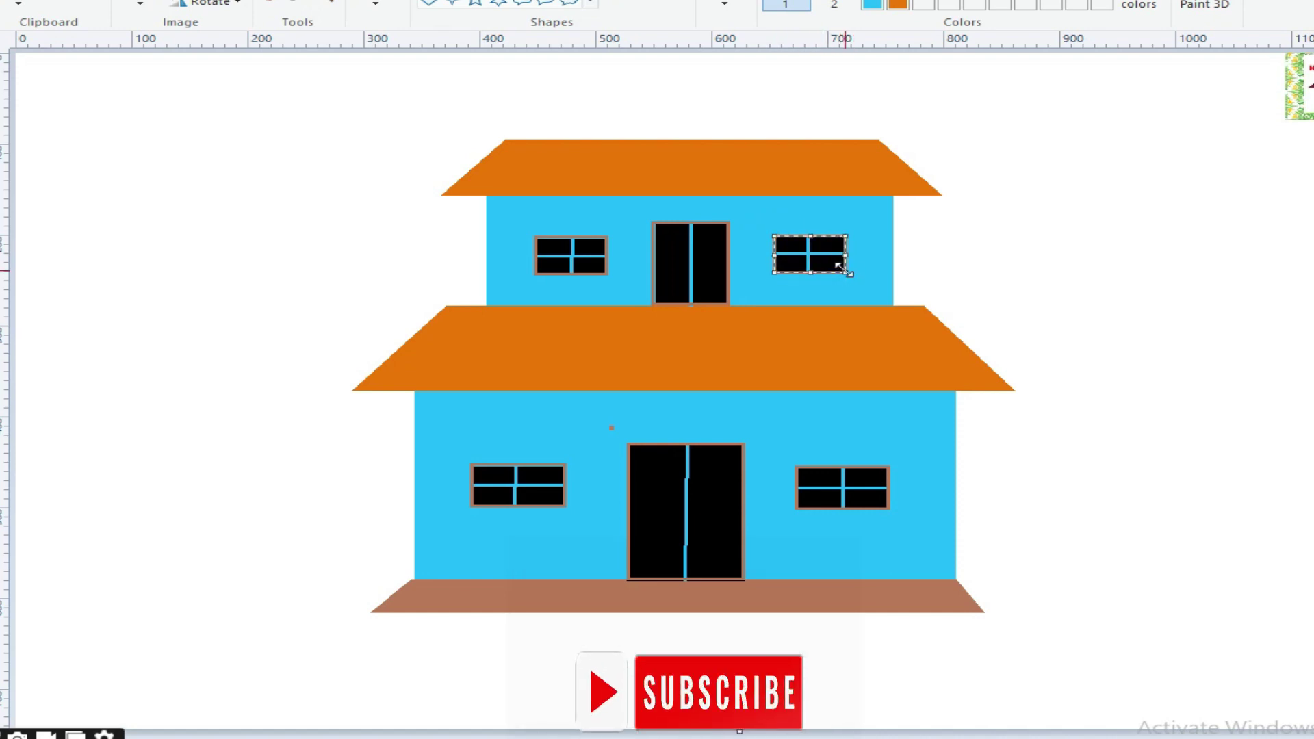
click(800, 213)
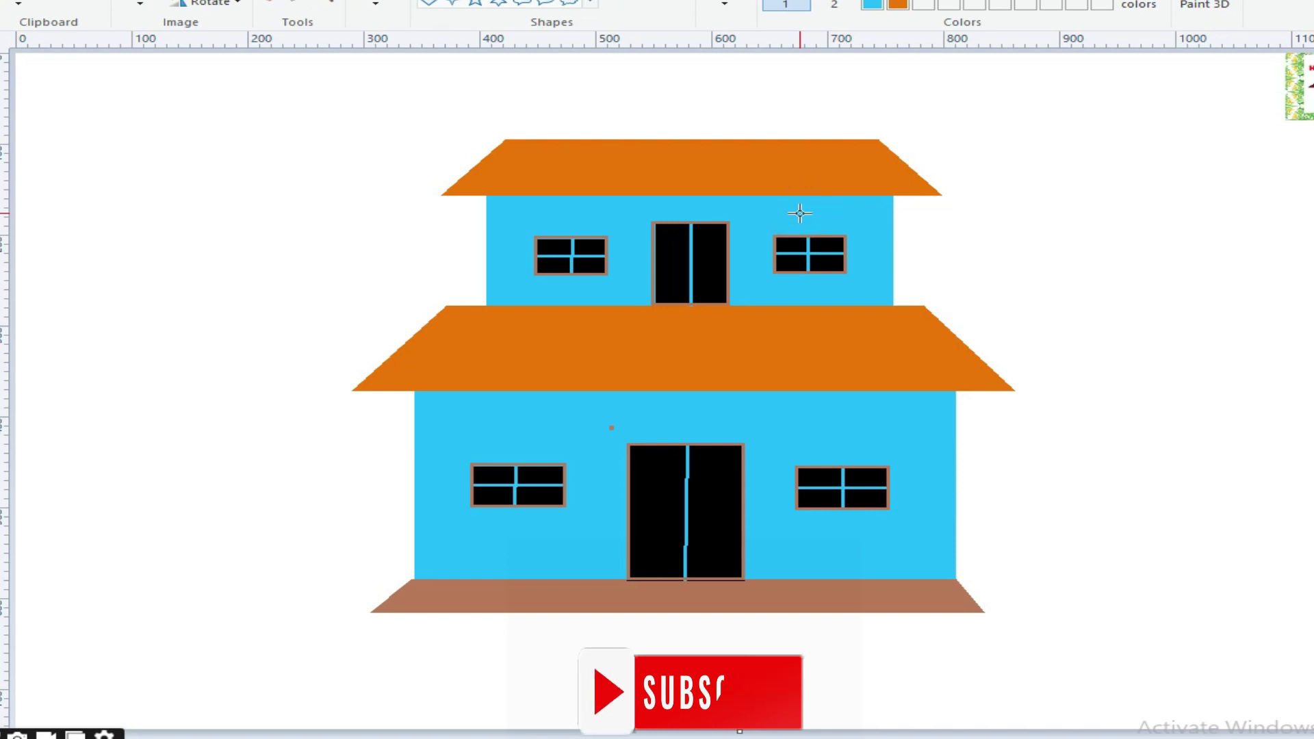